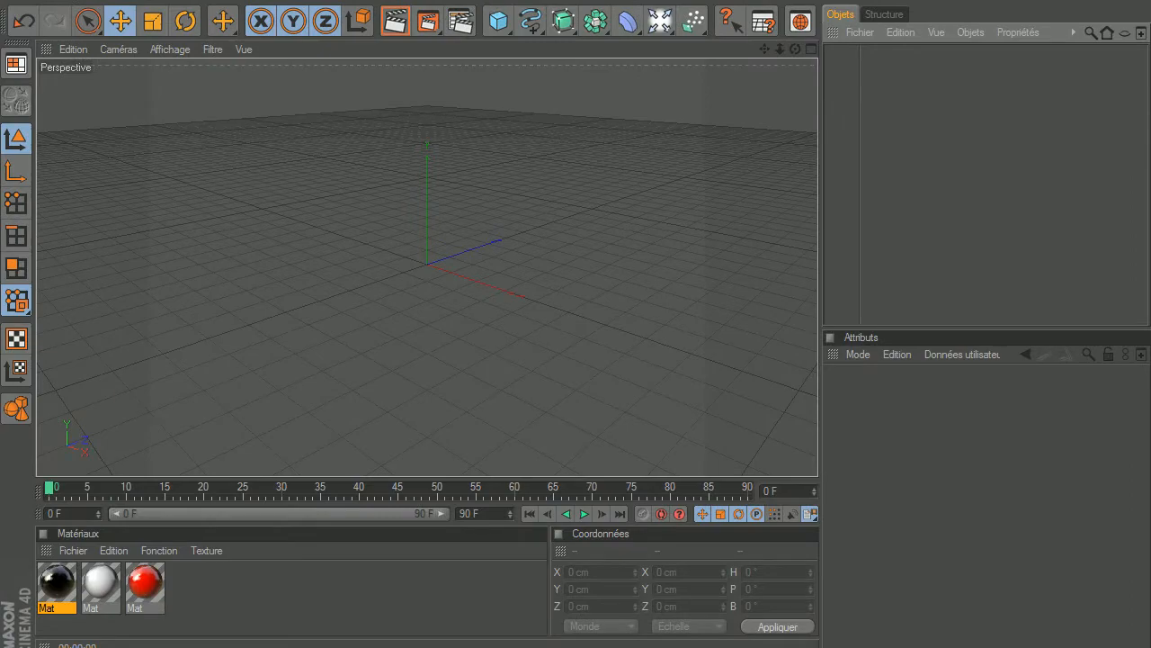
Show the desktop, open the AEG movie file and play it to preview the finished intro.
key("super+d")
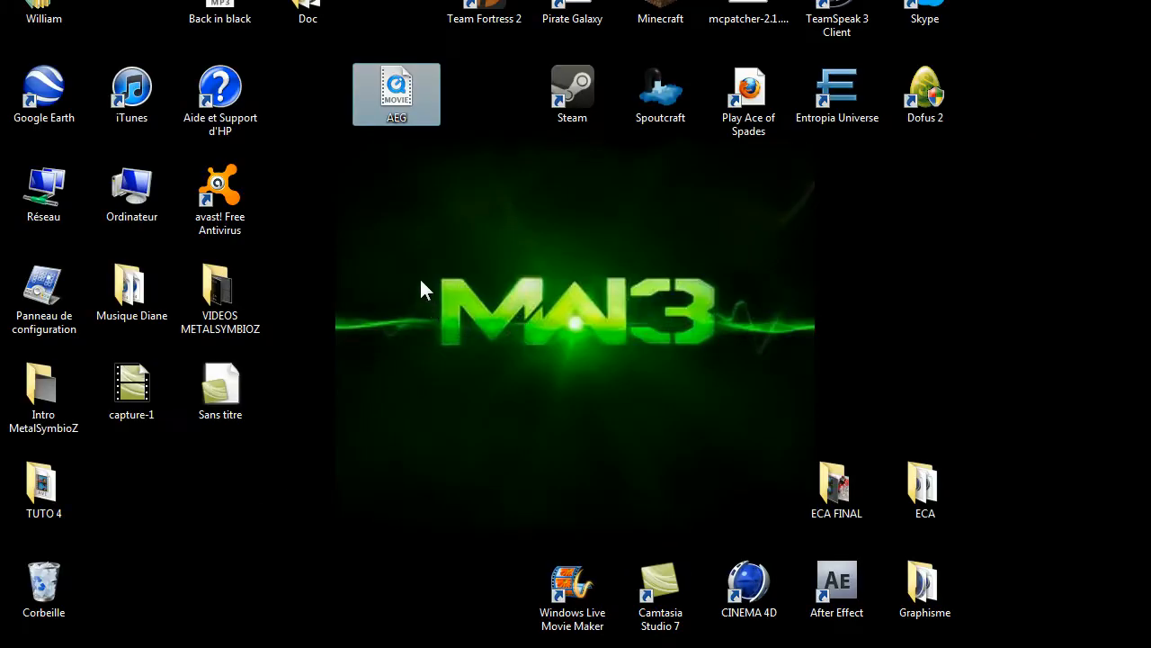
left_click(419, 276)
left_click(398, 104)
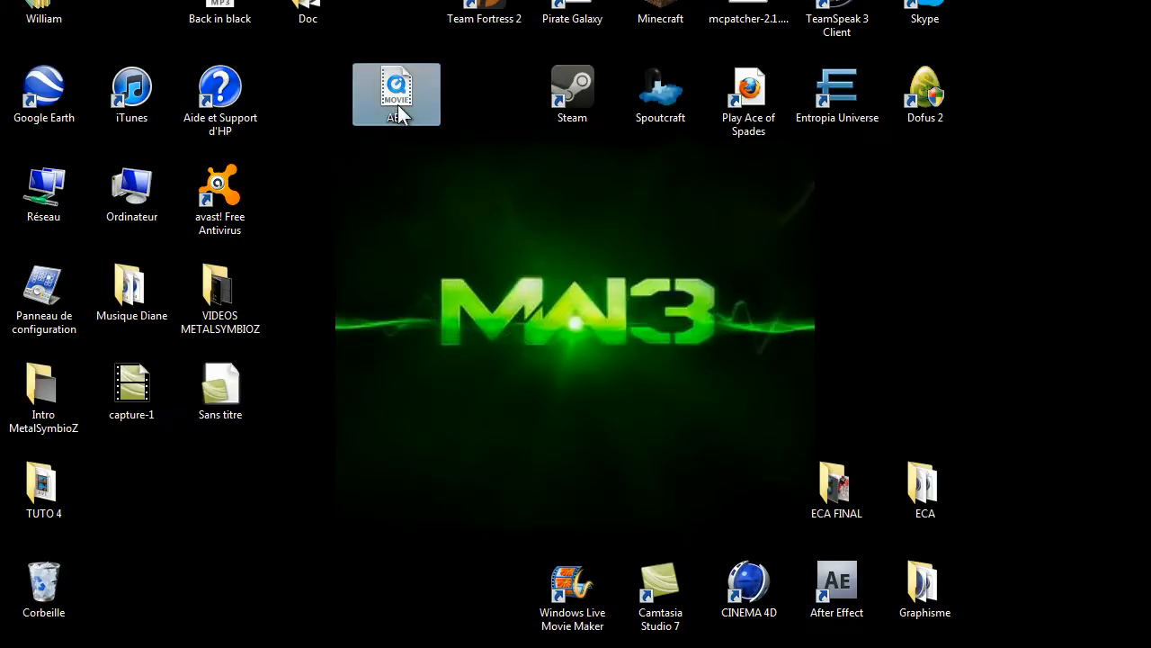
left_click(482, 236)
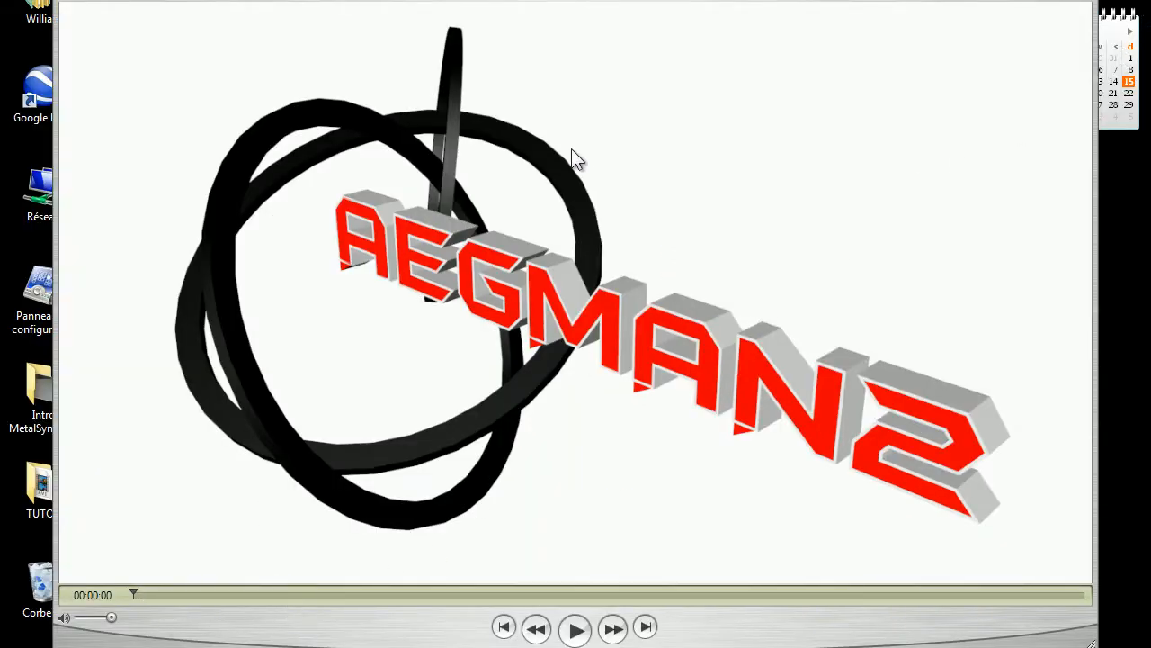
left_click(575, 630)
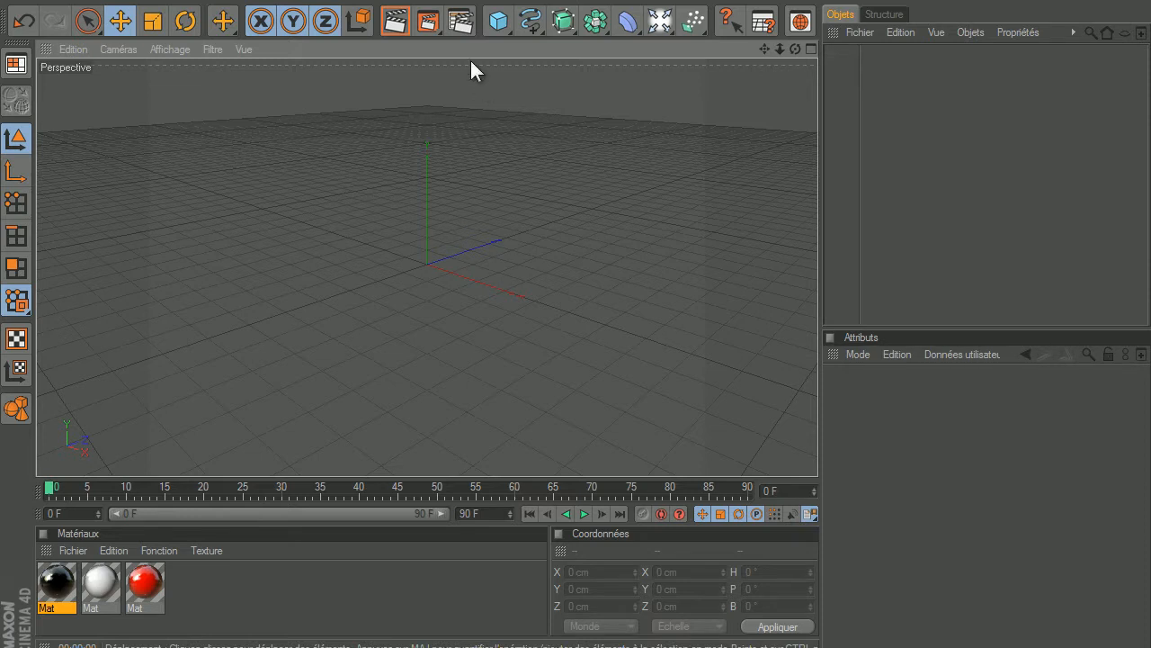
Examine the red material's colour and reflection settings, including the reflection's Fresnel texture.
left_click(151, 590)
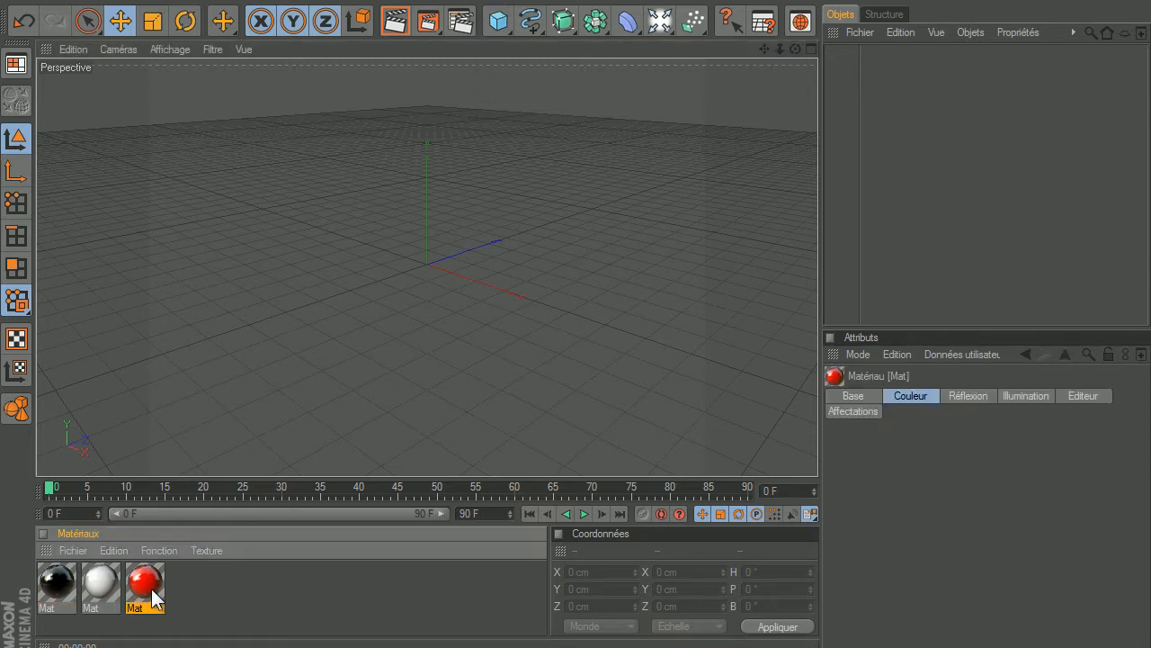
double_click(151, 592)
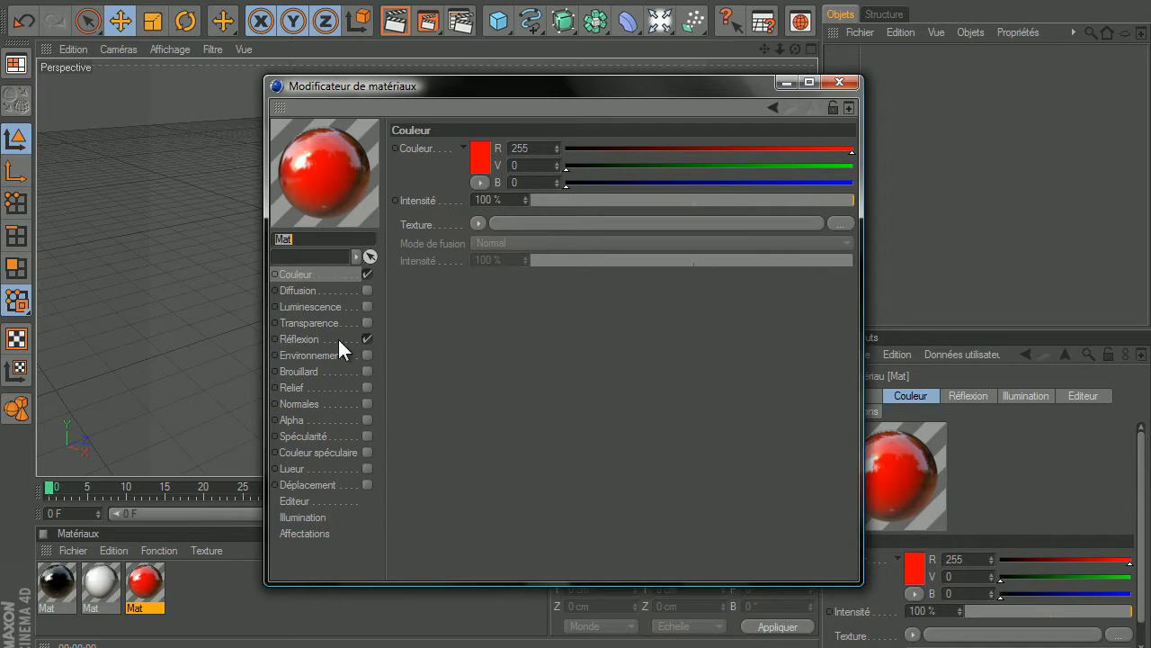
left_click(305, 339)
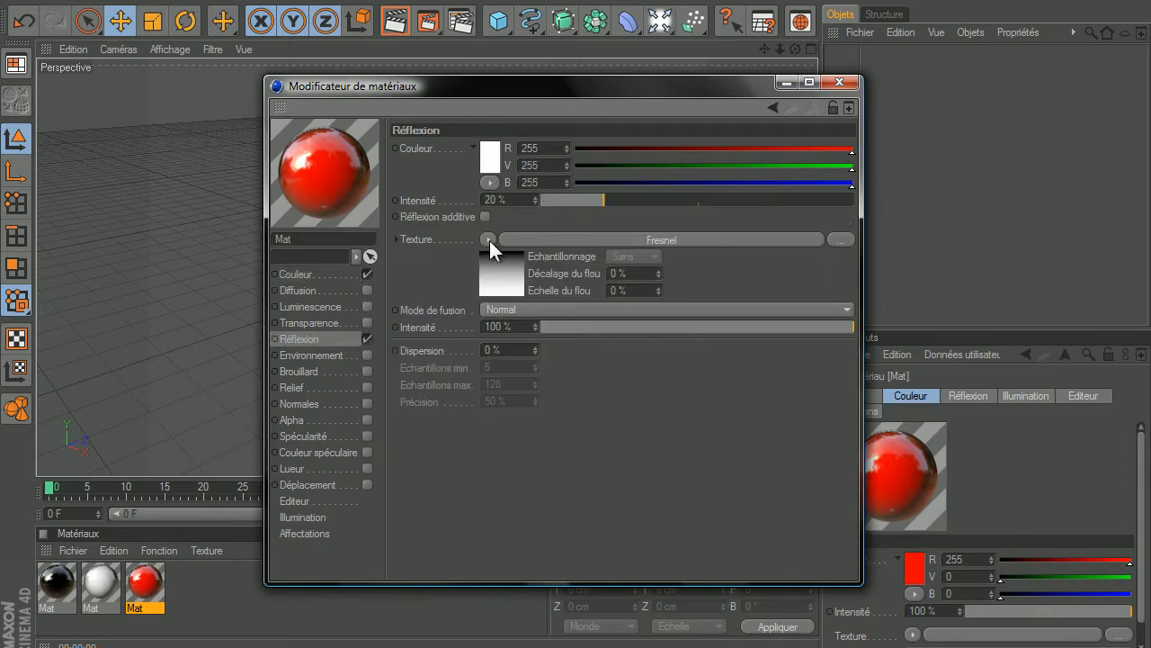
left_click(837, 83)
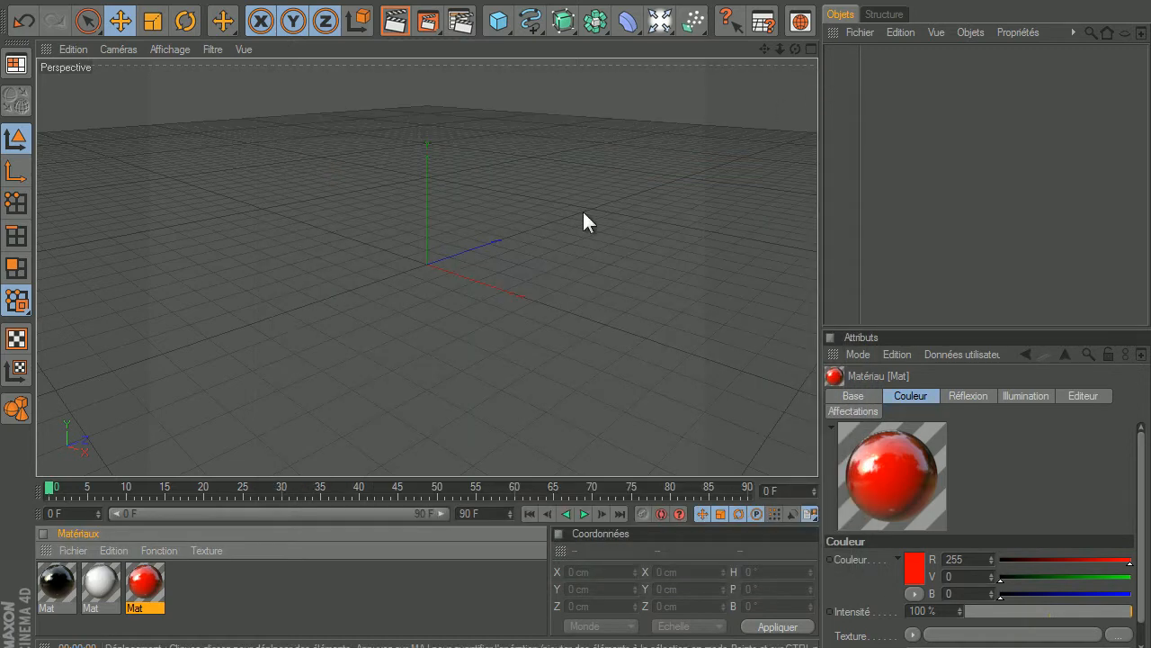
Add two MoGraph Mo Texte objects to the scene.
left_click(506, 2)
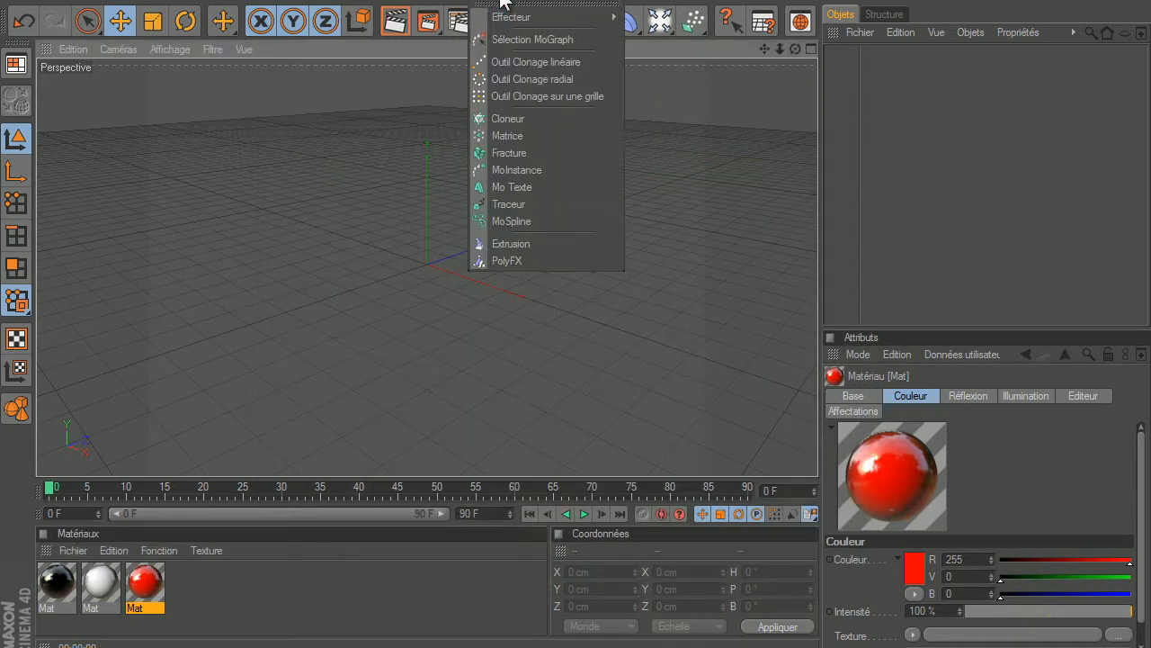
left_click(520, 186)
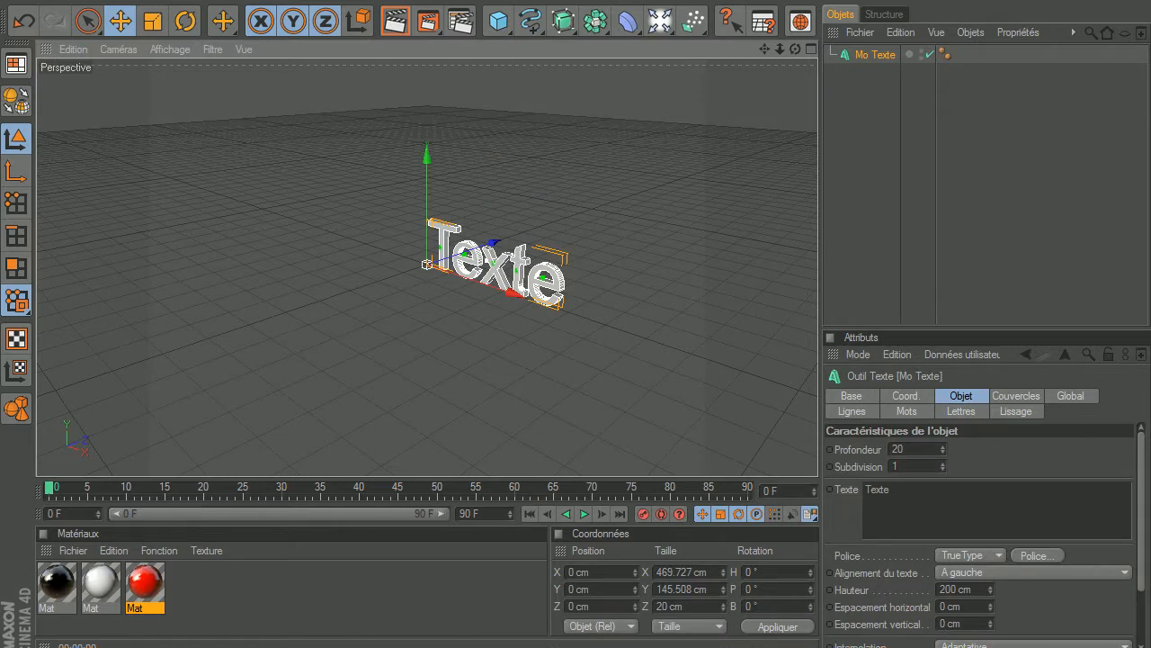
left_click(500, 5)
left_click(520, 186)
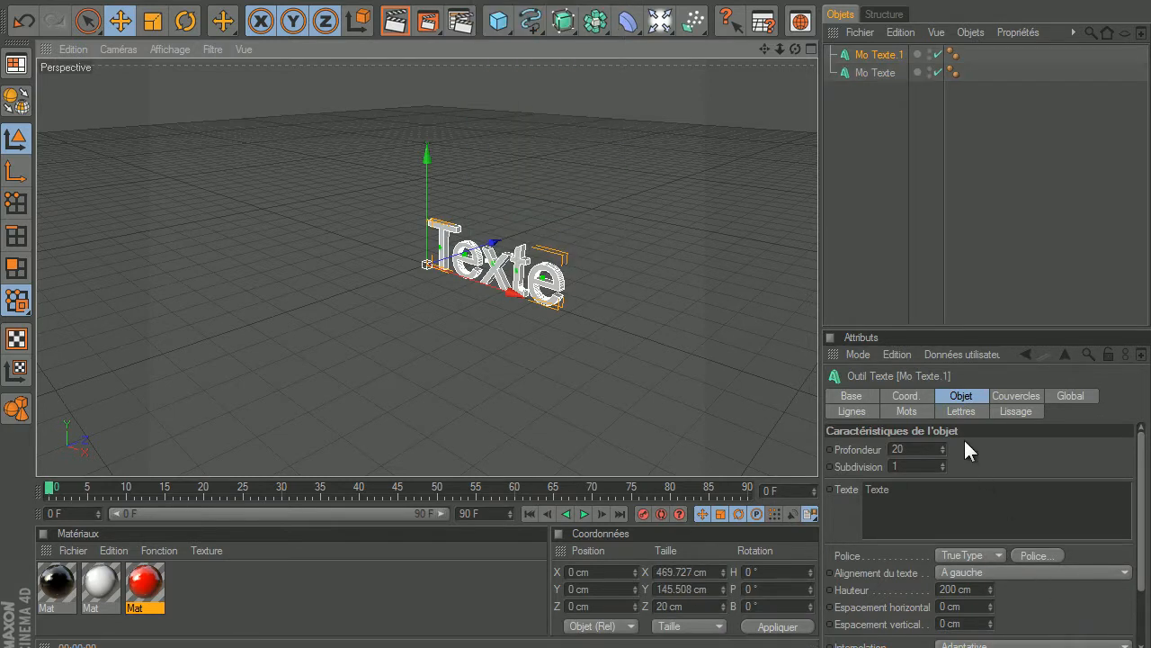
Set the text of both Mo Texte objects to "AEG".
left_click_drag(902, 495, 839, 462)
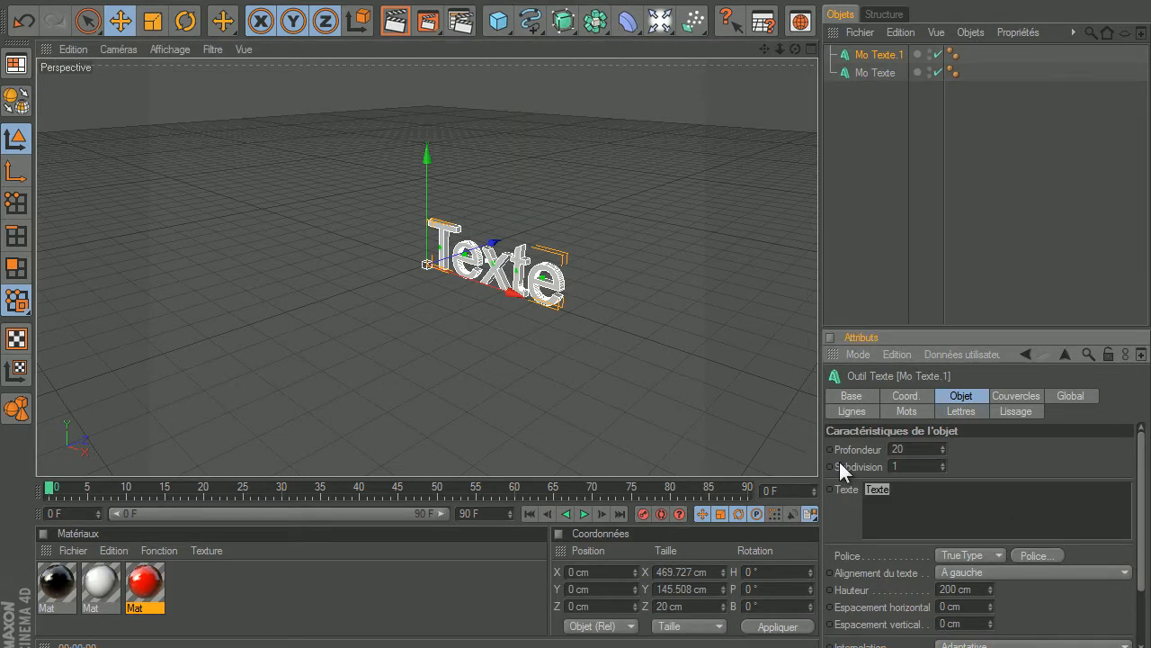
key("BackSpace")
type("AEC")
left_click(649, 262)
left_click(871, 72)
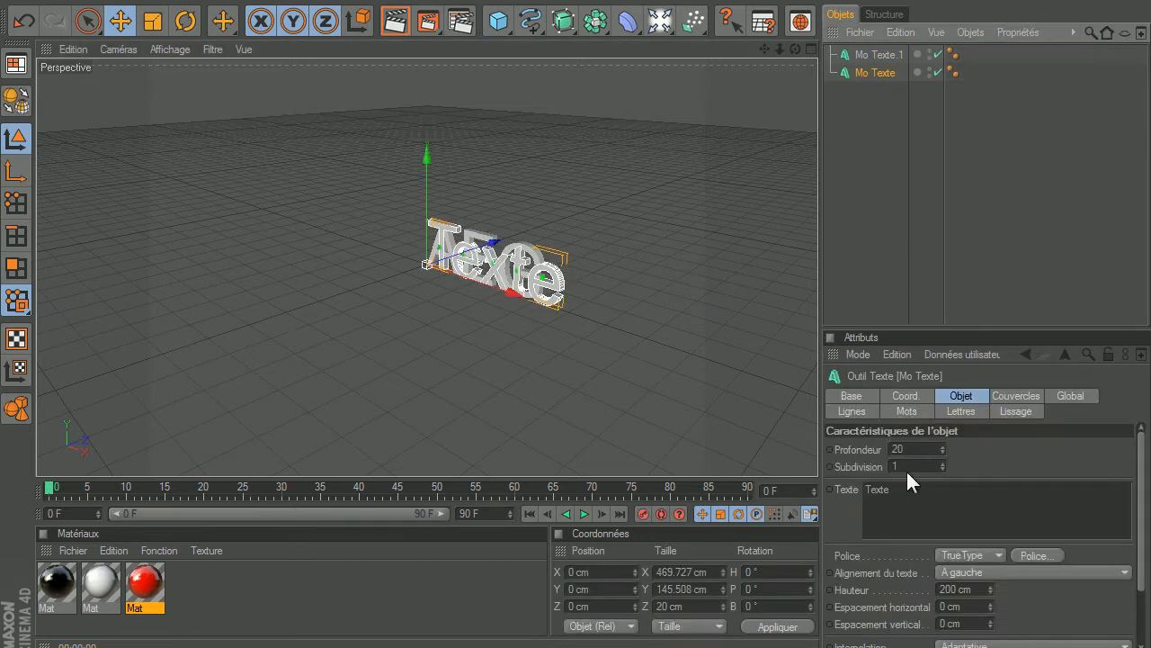
left_click_drag(908, 492, 863, 476)
type("AEG")
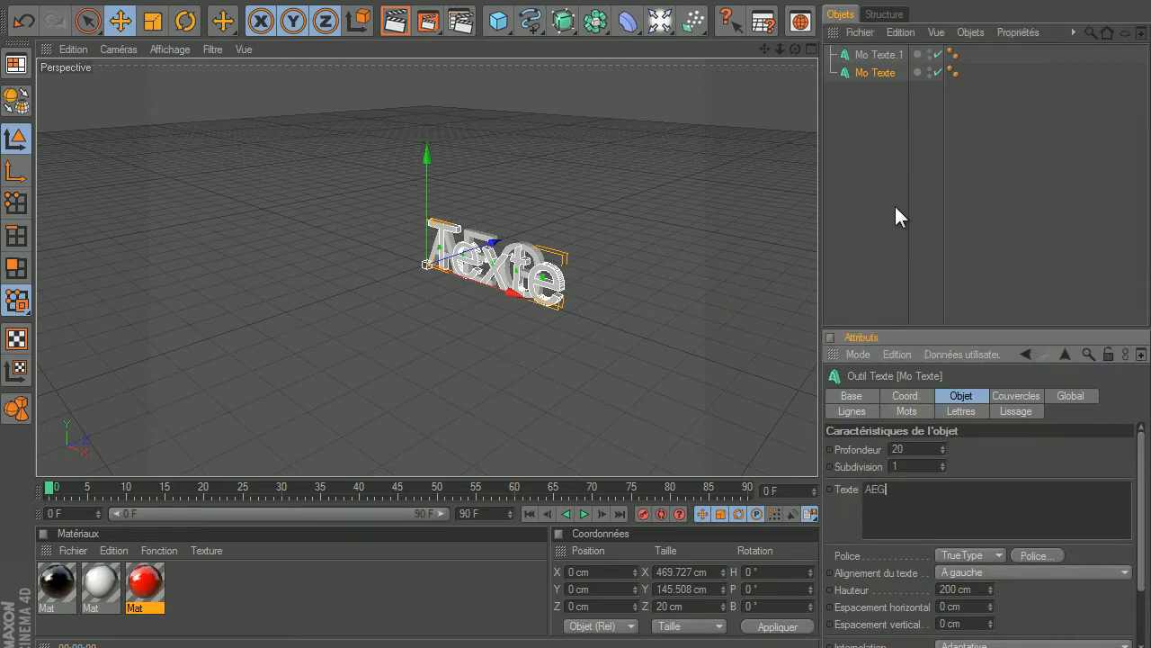
left_click(895, 175)
left_click_drag(881, 102, 862, 43)
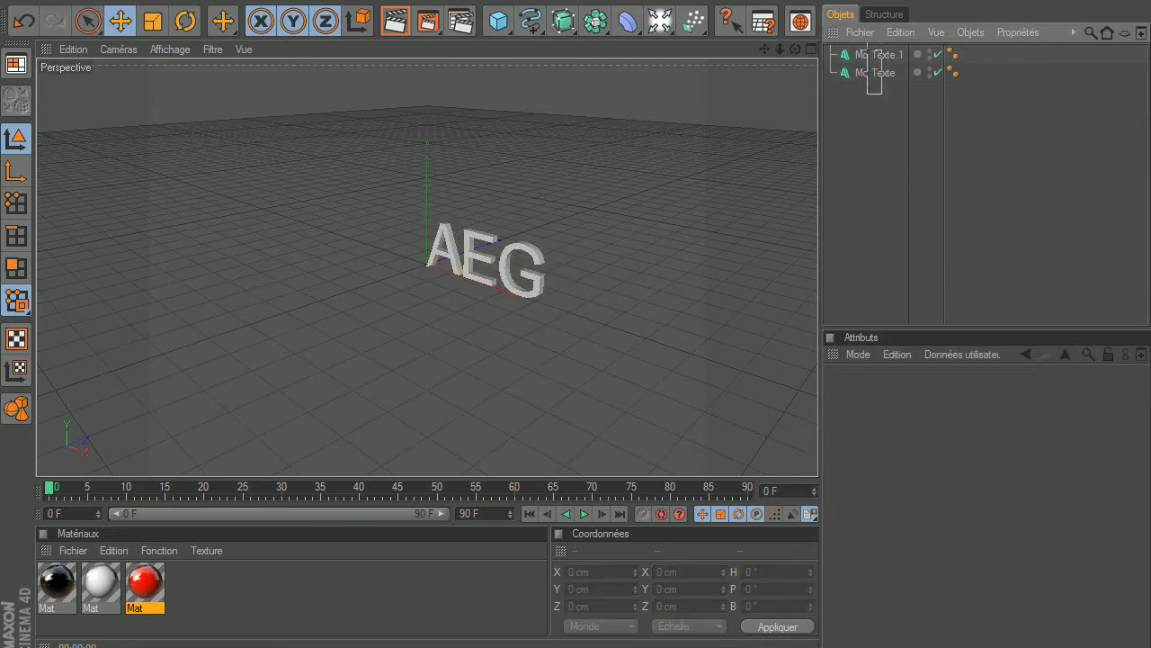
left_click(1036, 555)
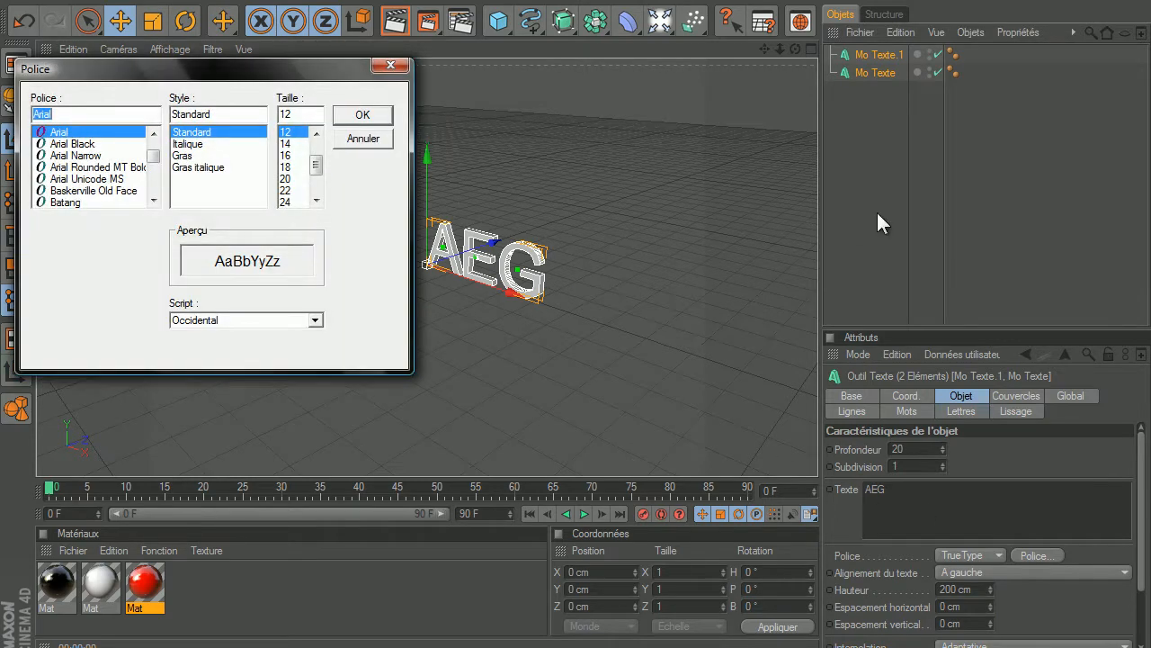
left_click(390, 65)
Set the font of Mo Texte.1 to BatmanForeverAlternate in the Standard style.
left_click(868, 55)
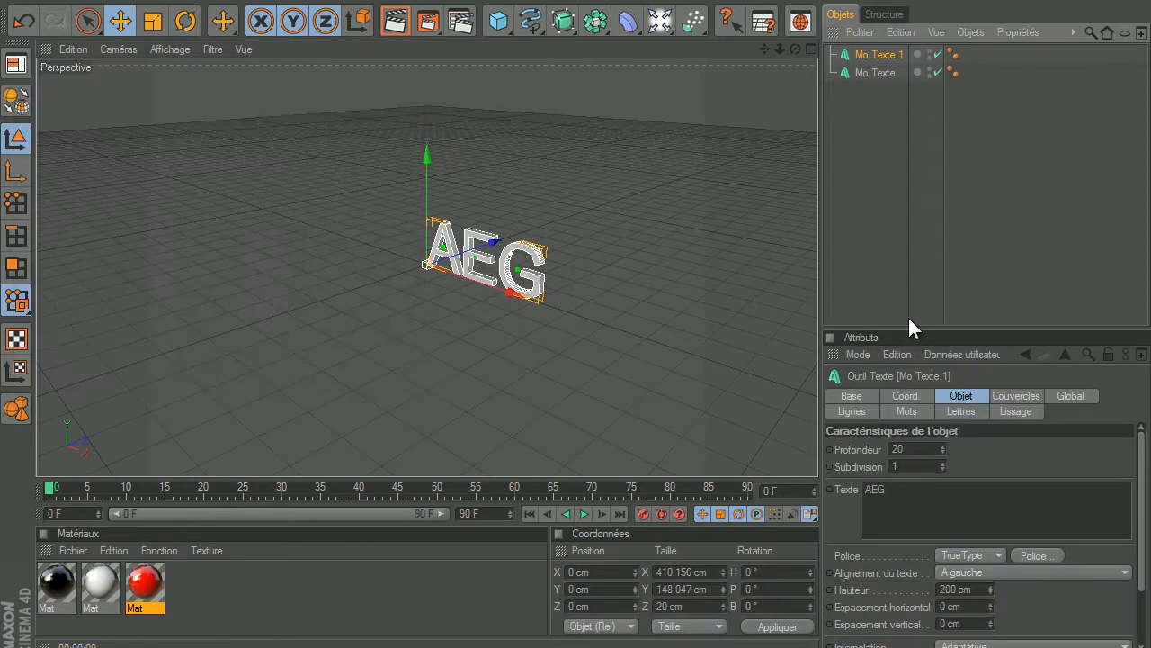
left_click(1032, 555)
type("b")
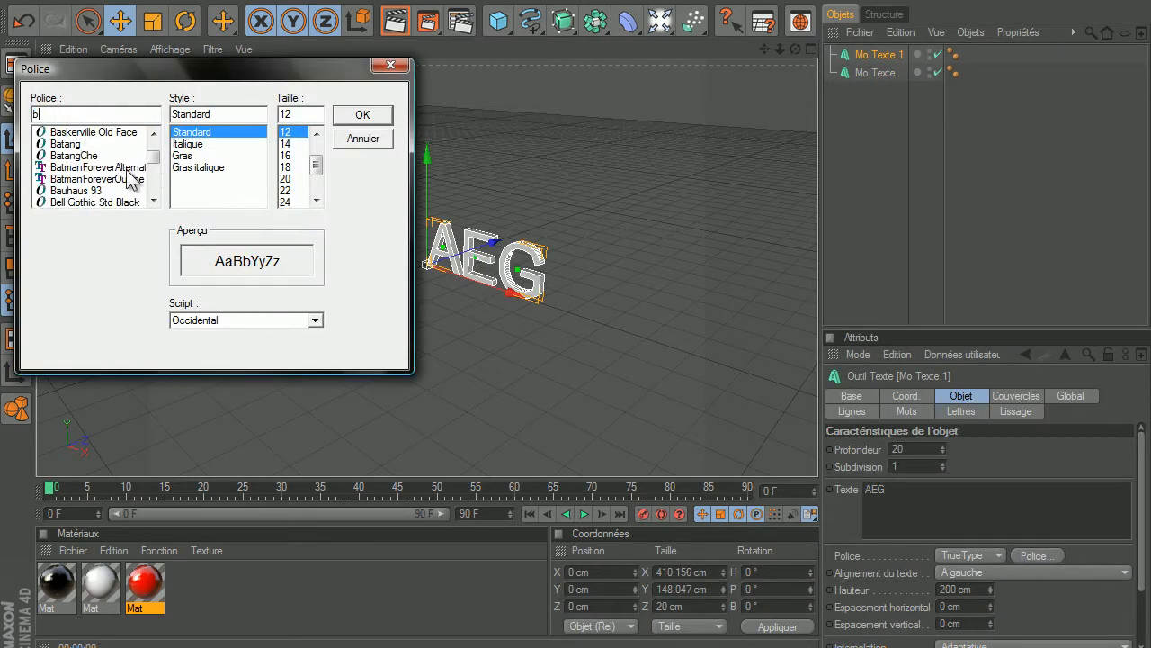
left_click(126, 169)
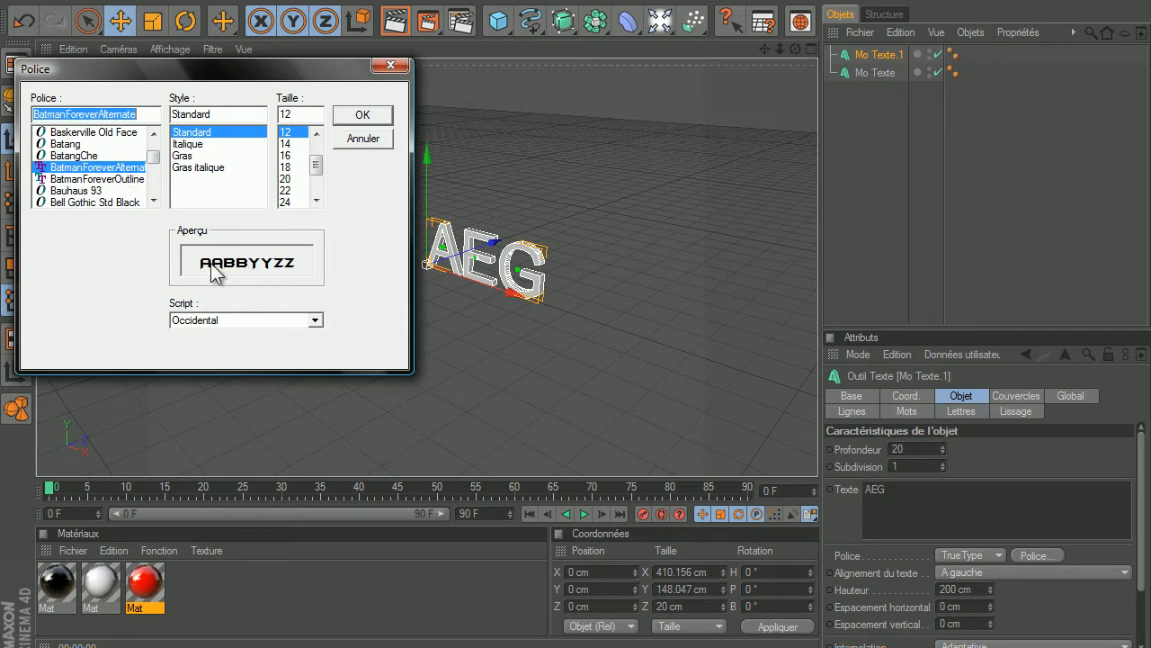
left_click(126, 179)
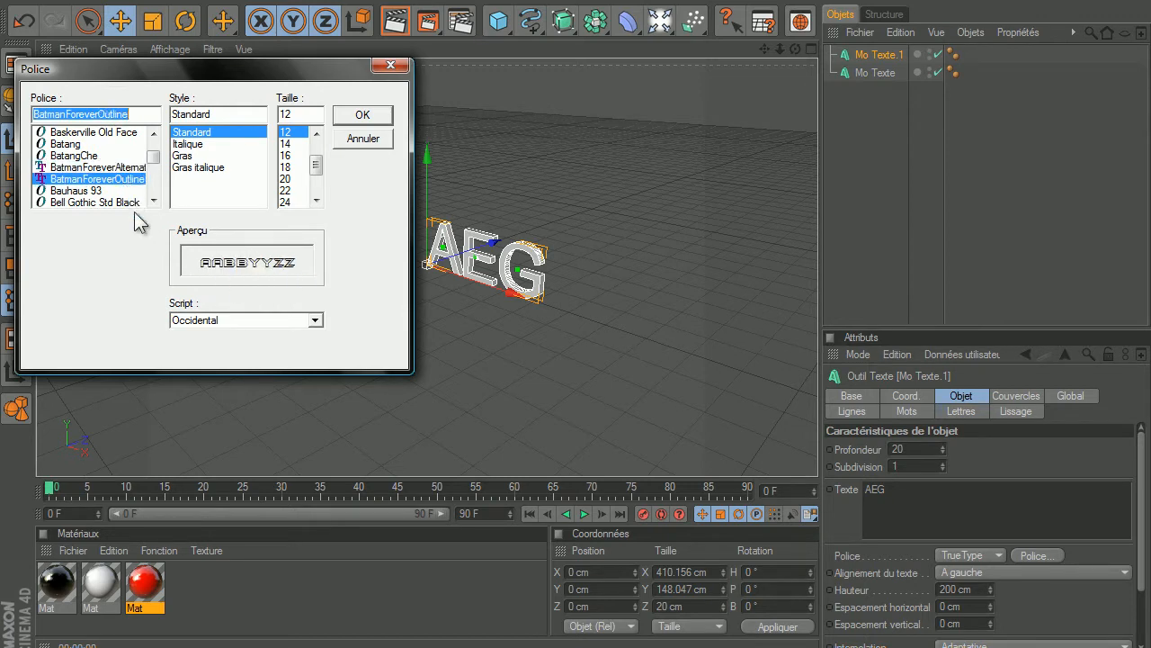
left_click(106, 168)
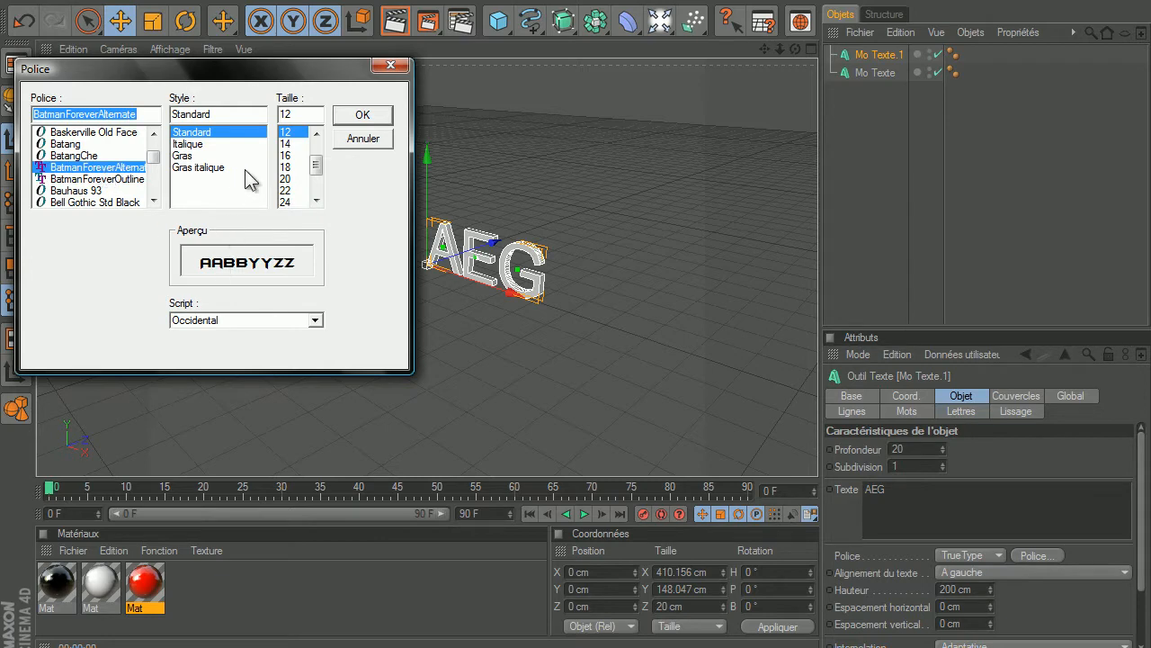
left_click(356, 115)
Set the font of the Mo Texte object to BatmanForeverOutline in the Standard style.
left_click(870, 71)
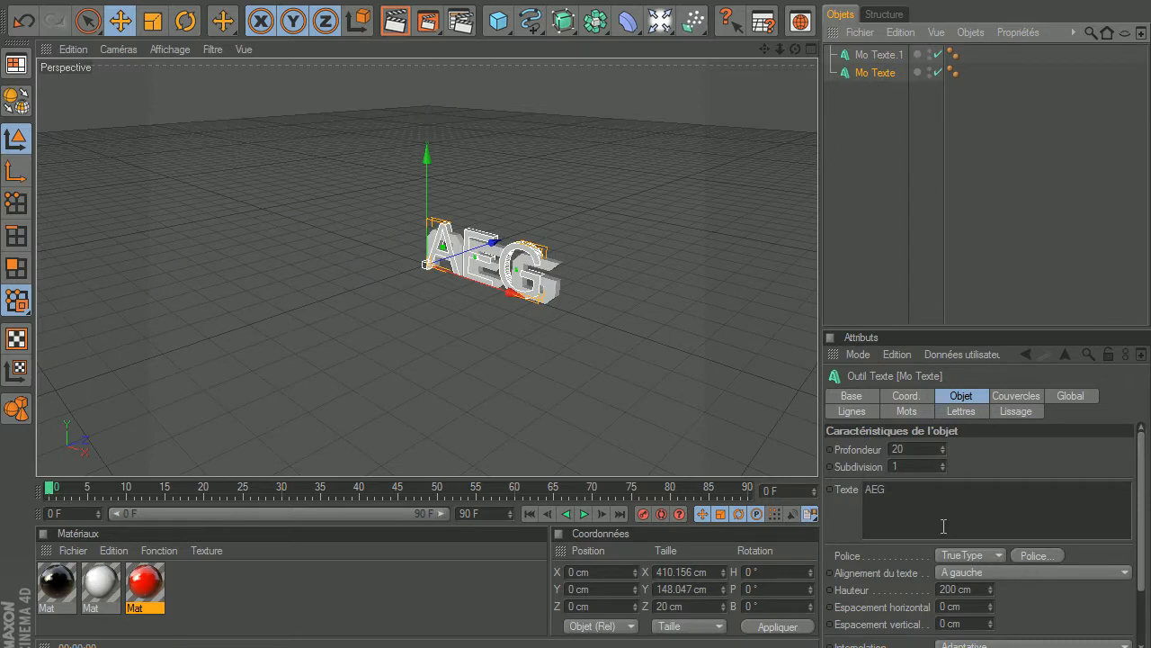
left_click(1034, 555)
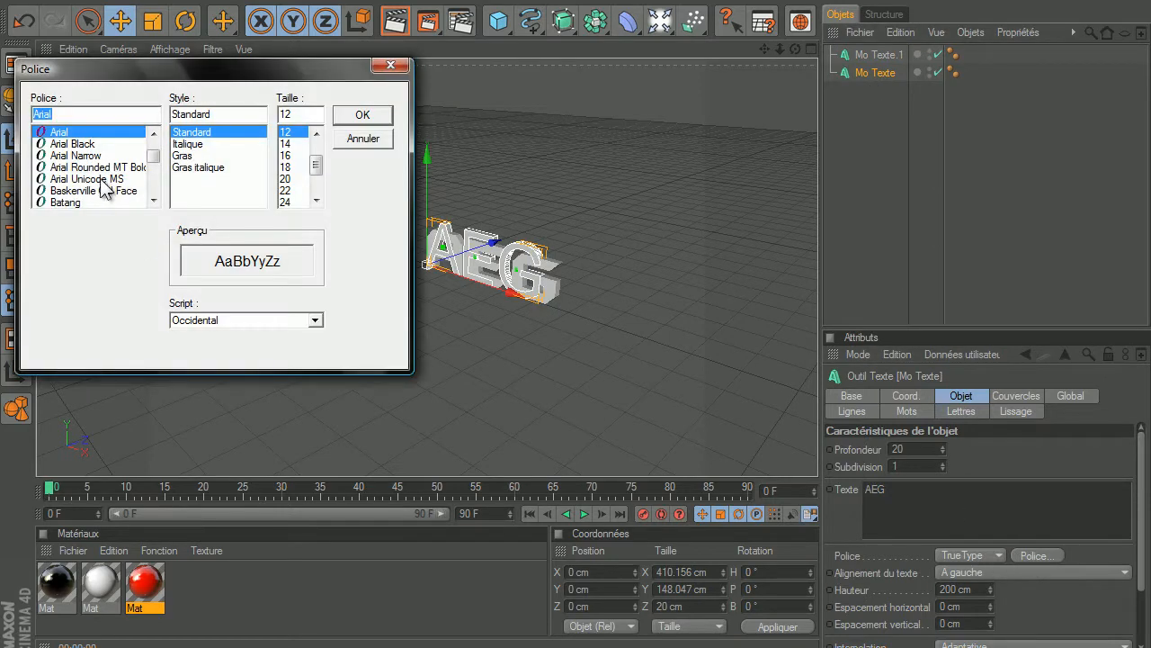
left_click_drag(157, 158, 156, 199)
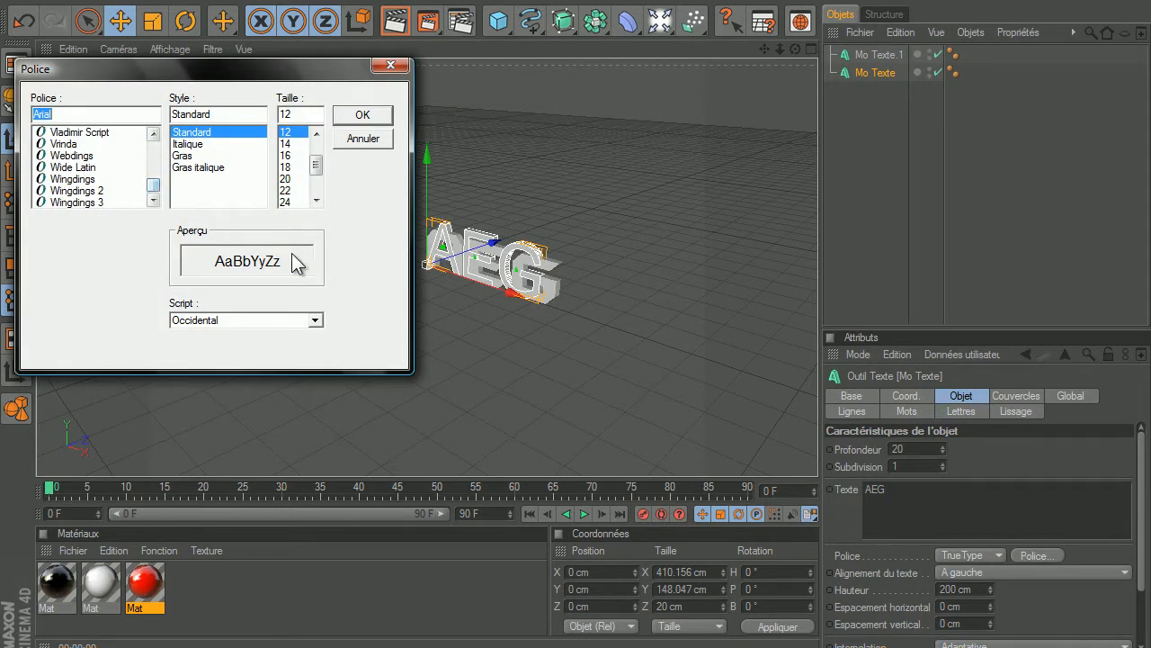
type("b")
left_click(88, 179)
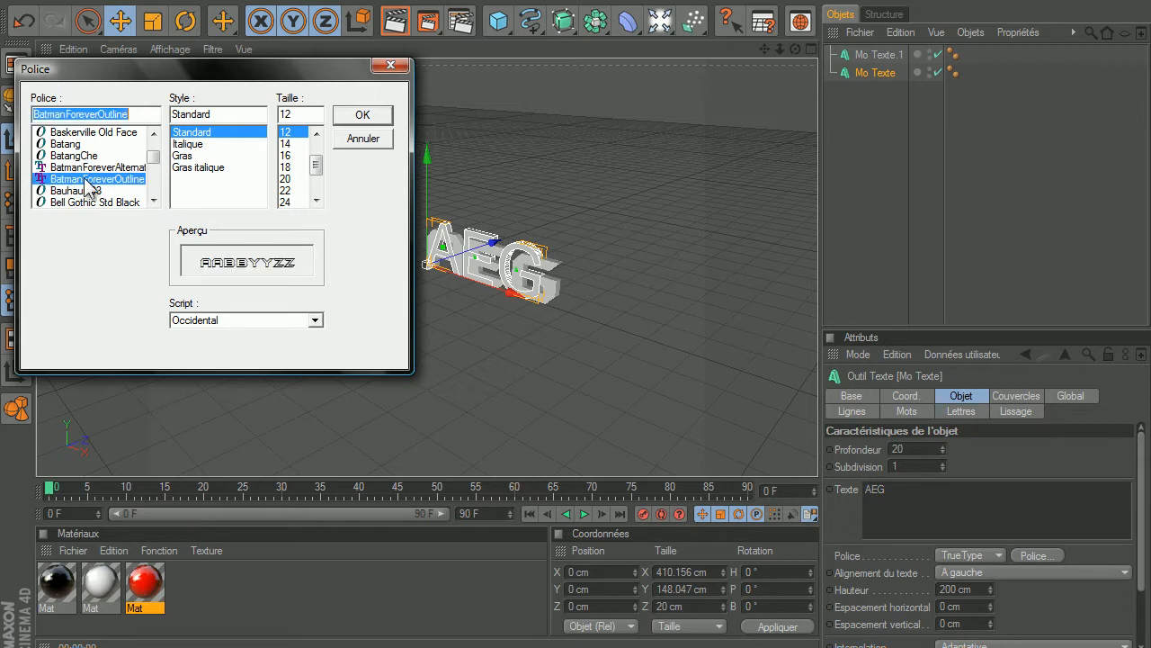
left_click(349, 111)
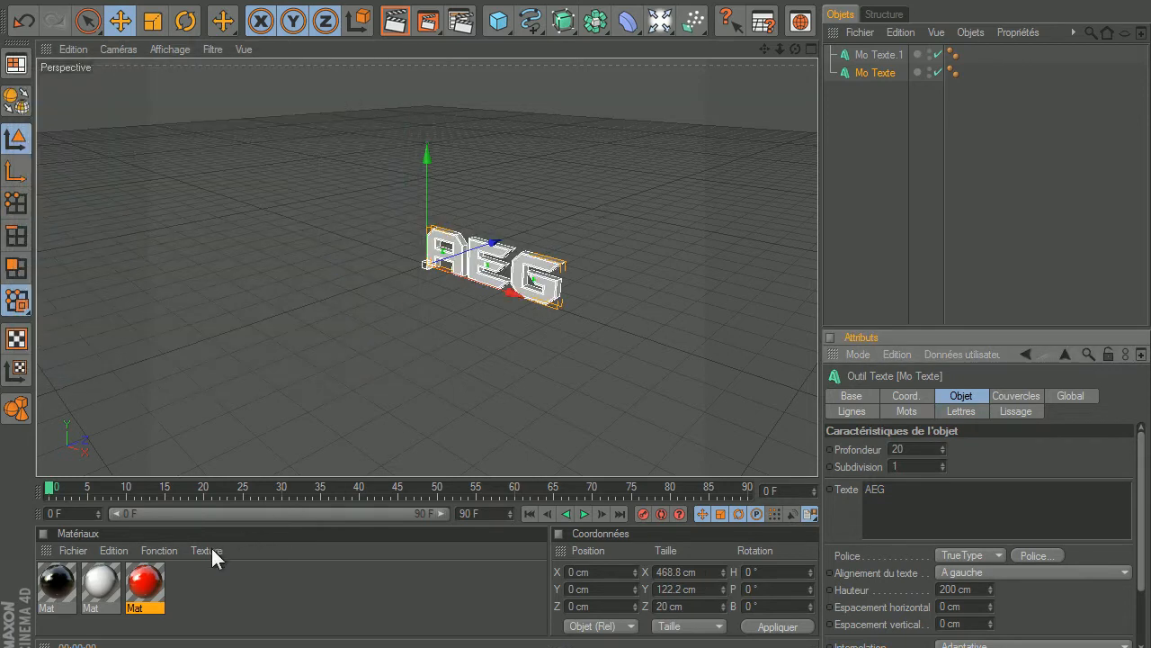
Apply the red material to Mo Texte.1 and the white material to Mo Texte.
left_click_drag(144, 587, 443, 263)
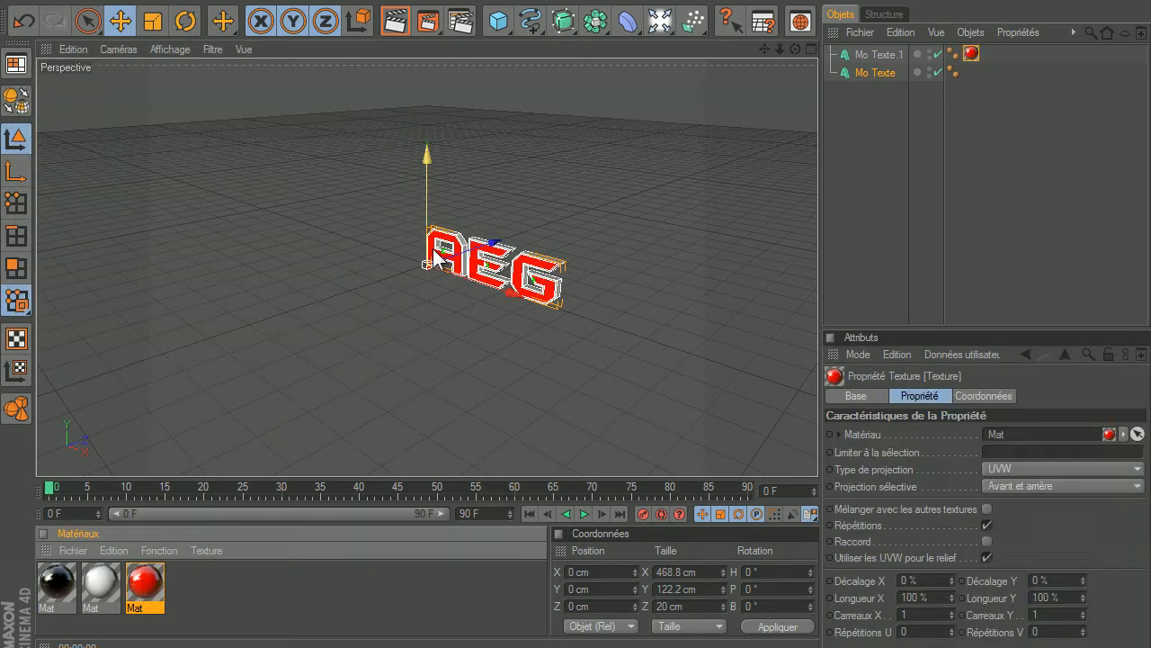
left_click_drag(106, 620, 461, 241)
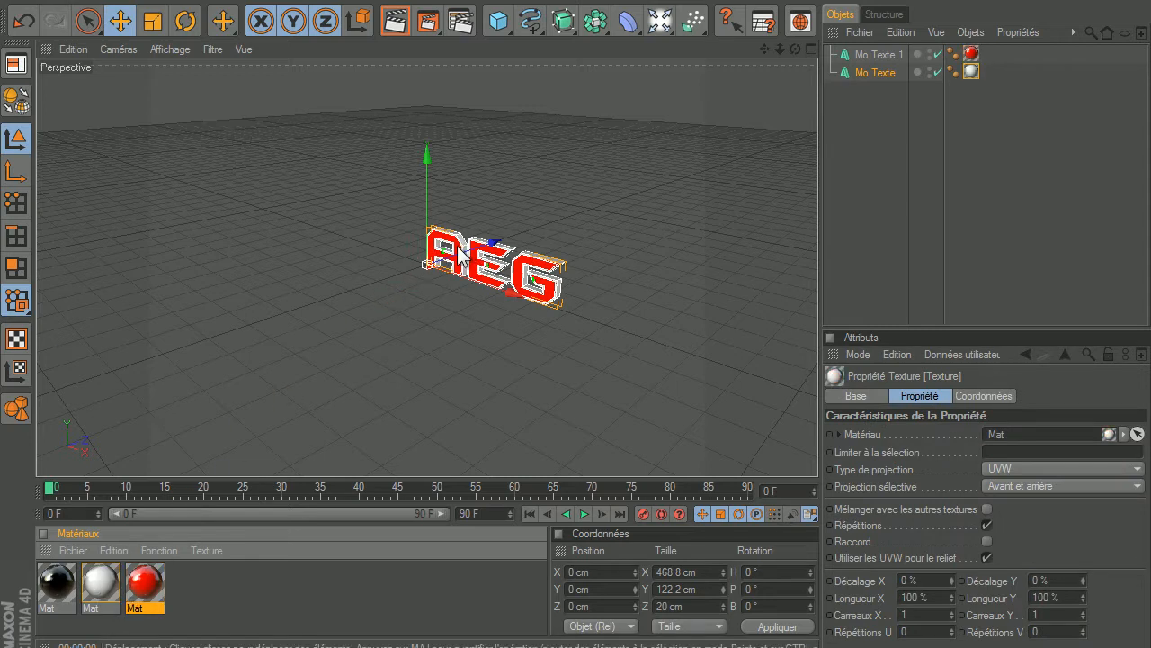
Set the depth (Profondeur) of both text objects to 50.
left_click_drag(885, 95, 864, 45)
left_click_drag(921, 450, 758, 462)
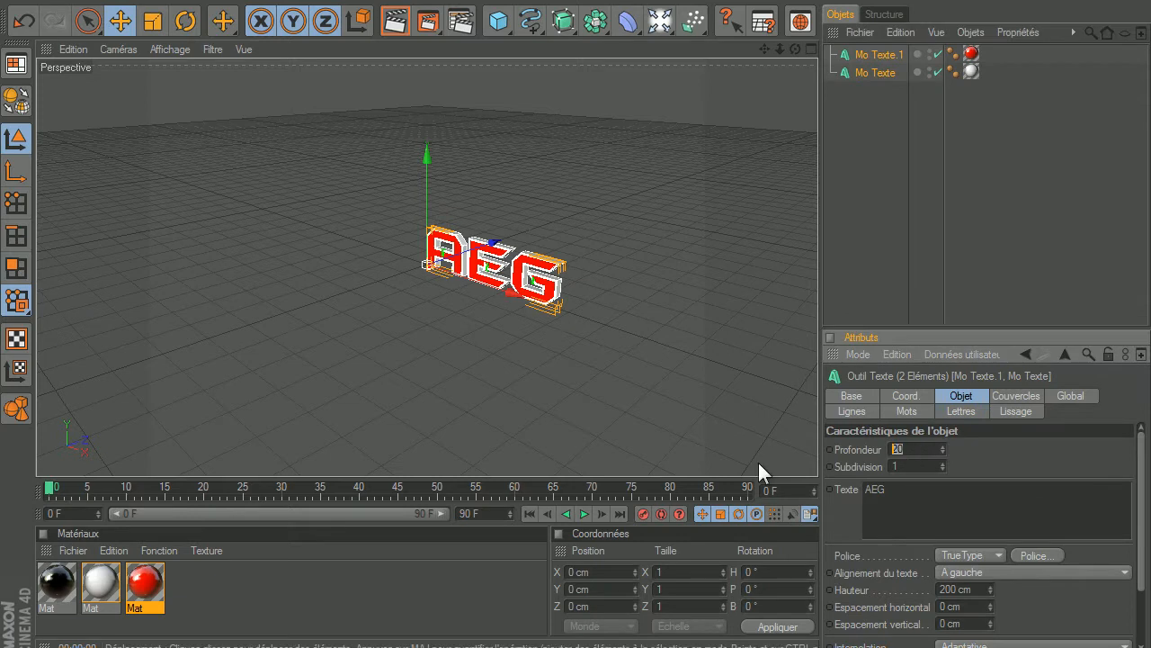
type("550")
key("BackSpace")
key("BackSpace")
type("0")
key("Return")
left_click_drag(587, 264, 586, 268)
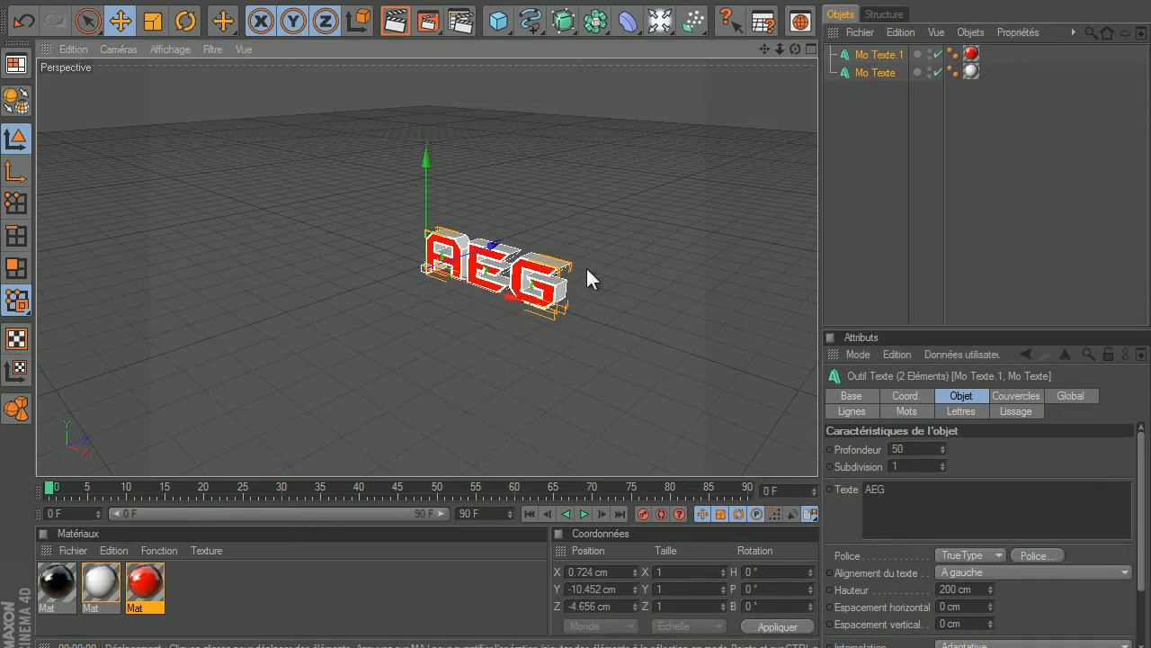
key("ctrl+z")
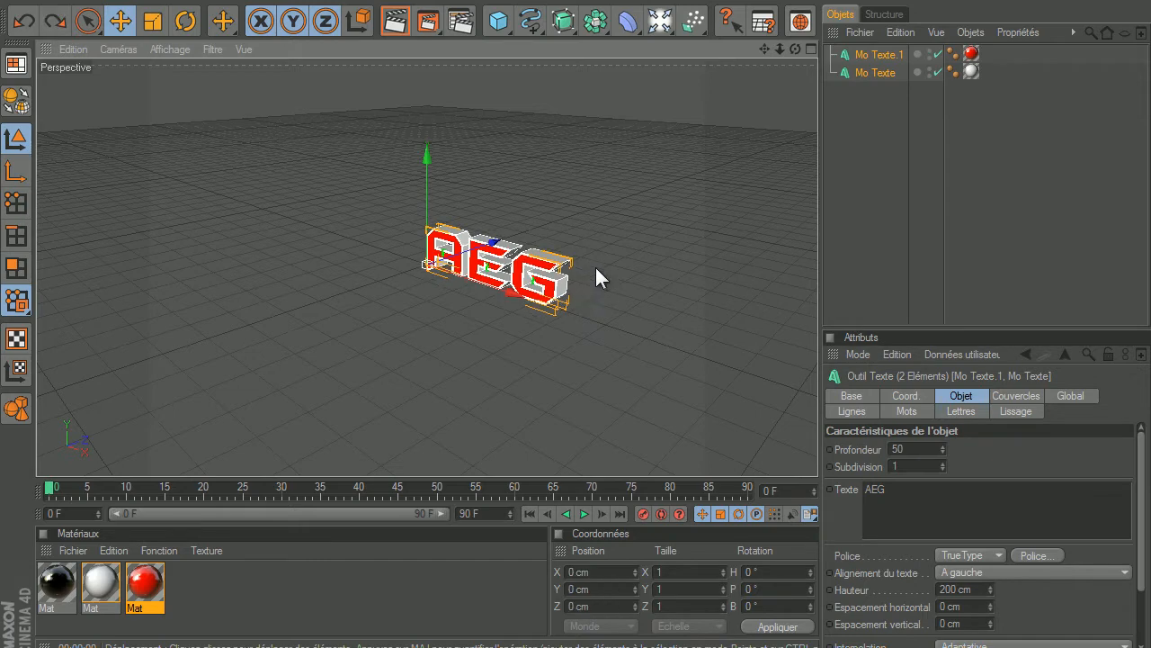
left_click_drag(594, 264, 595, 264)
left_click(596, 268)
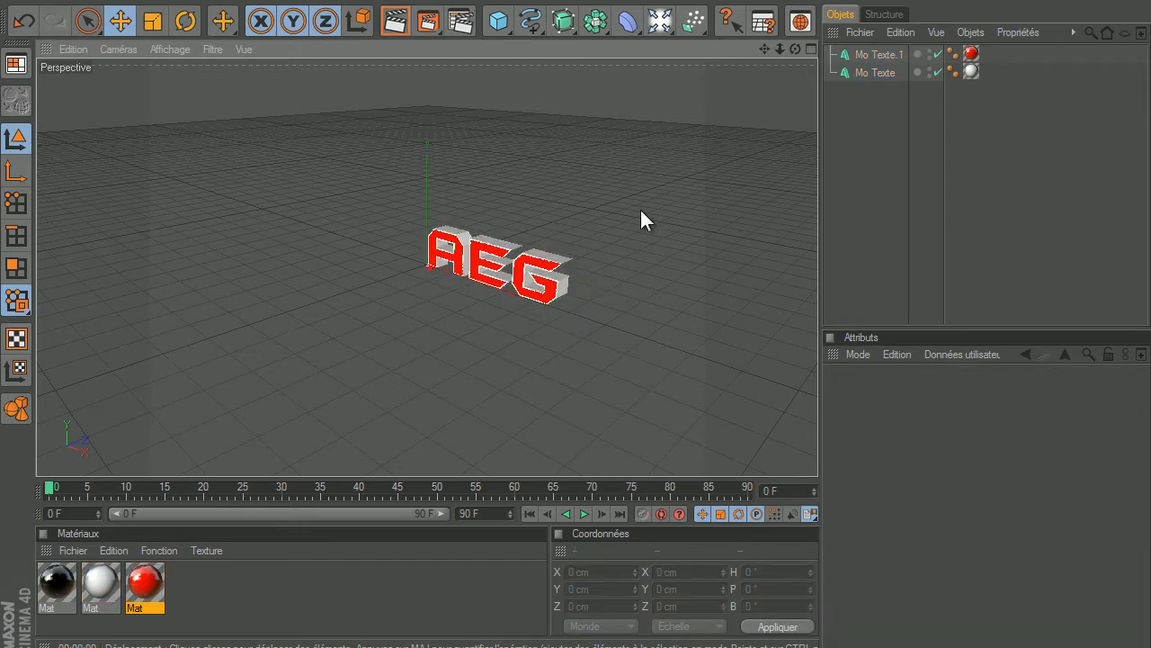
Set the text alignment of both Mo Texte objects to centred and deselect them.
left_click_drag(896, 124, 853, 45)
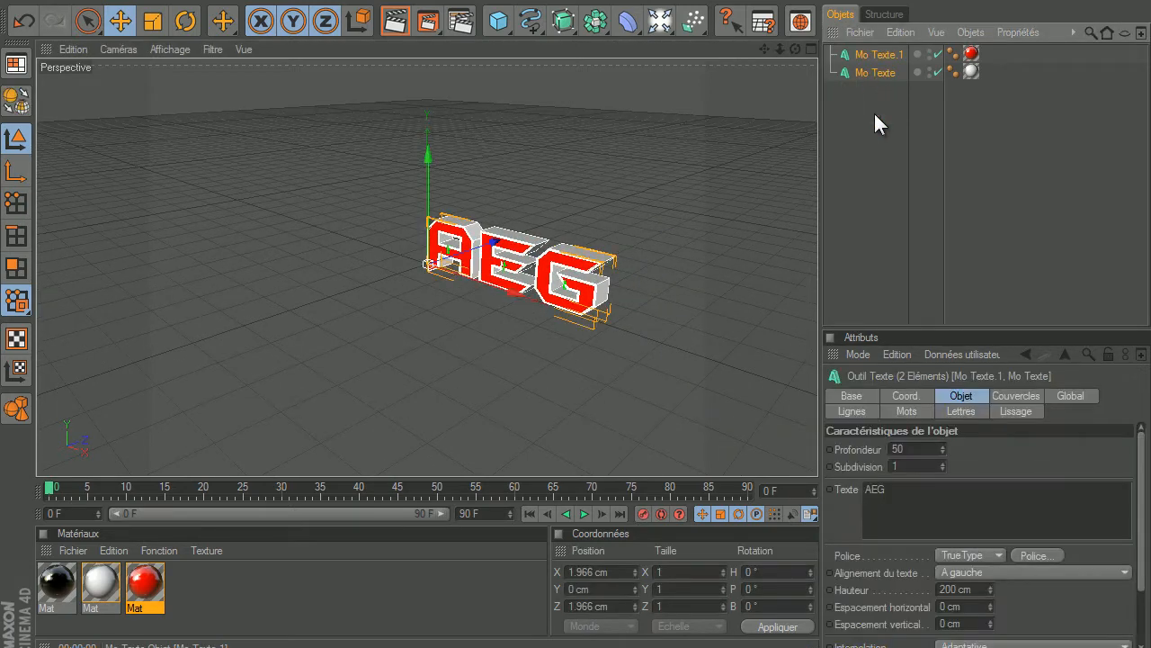
left_click(1022, 573)
left_click(997, 608)
left_click(911, 254)
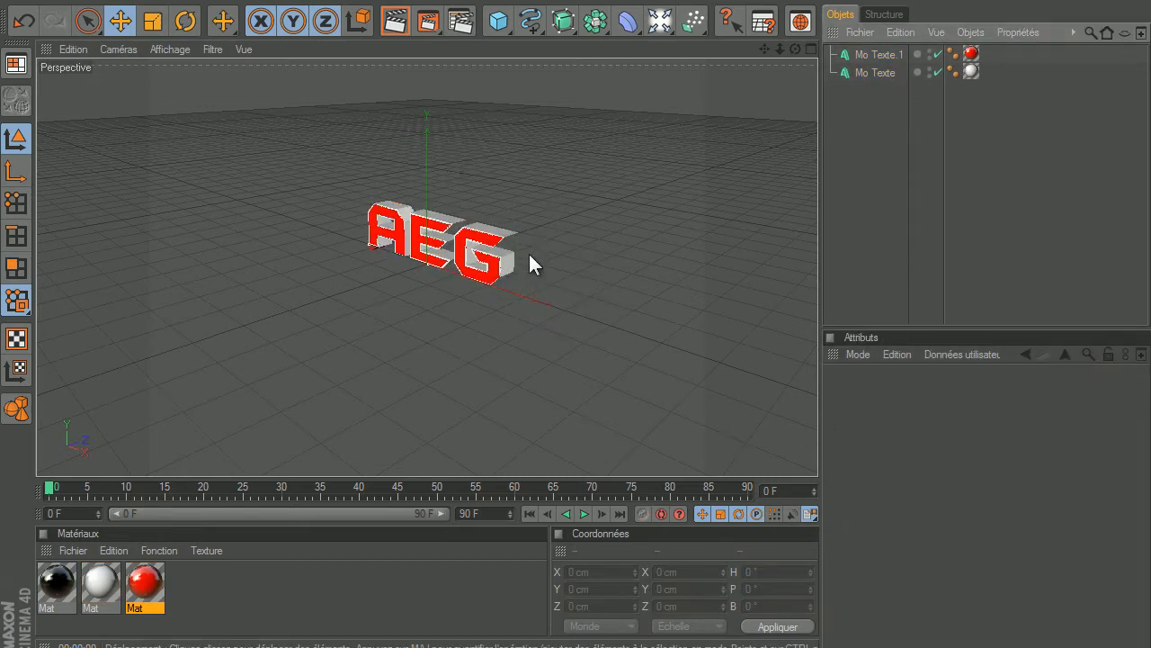
scroll(338, 279, "up", 8)
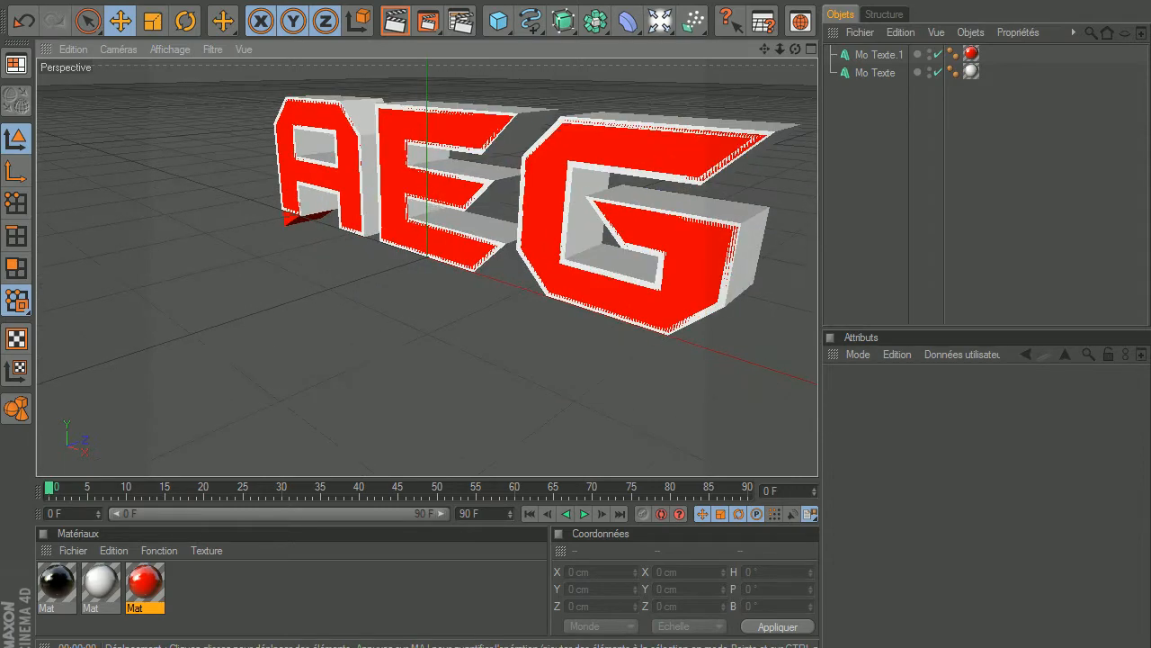
Set the animation length to 250 frames and extend the visible timeline range to frame 250.
left_click_drag(766, 47, 480, 188)
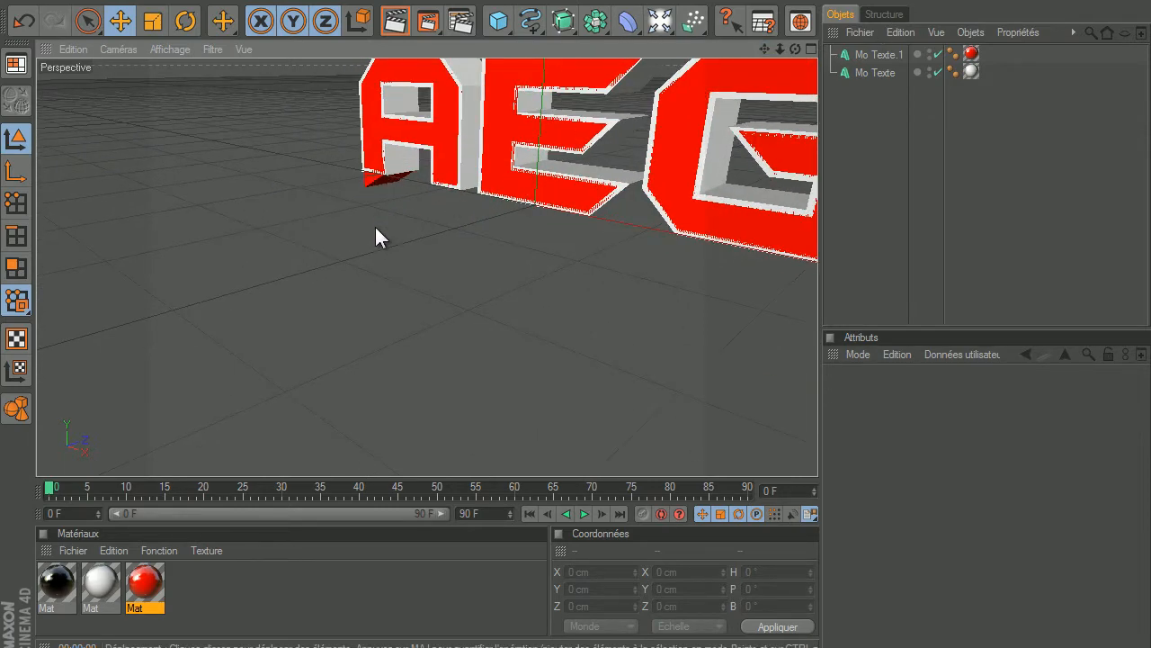
scroll(419, 235, "down", 8)
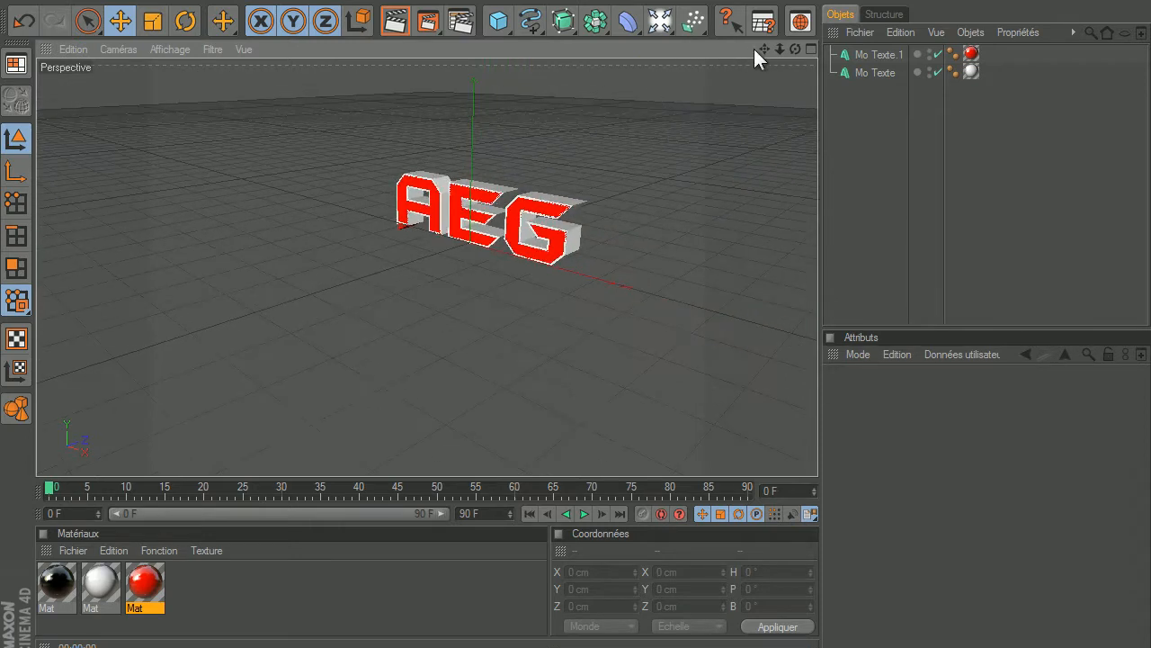
left_click_drag(764, 49, 611, 205)
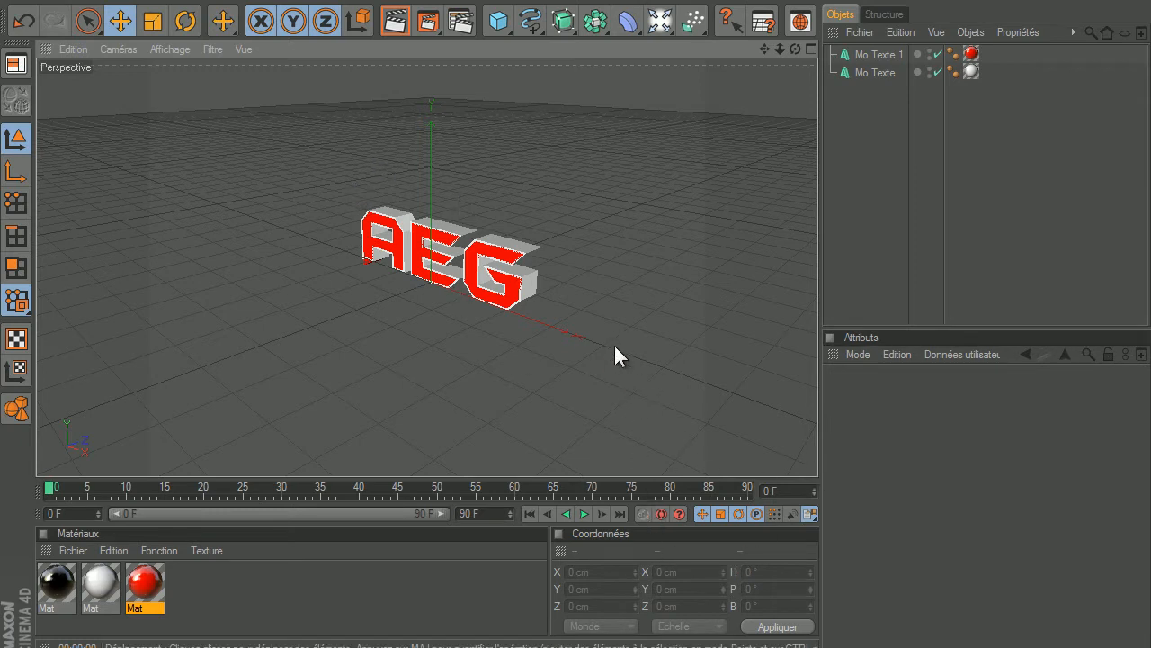
left_click_drag(471, 512, 422, 510)
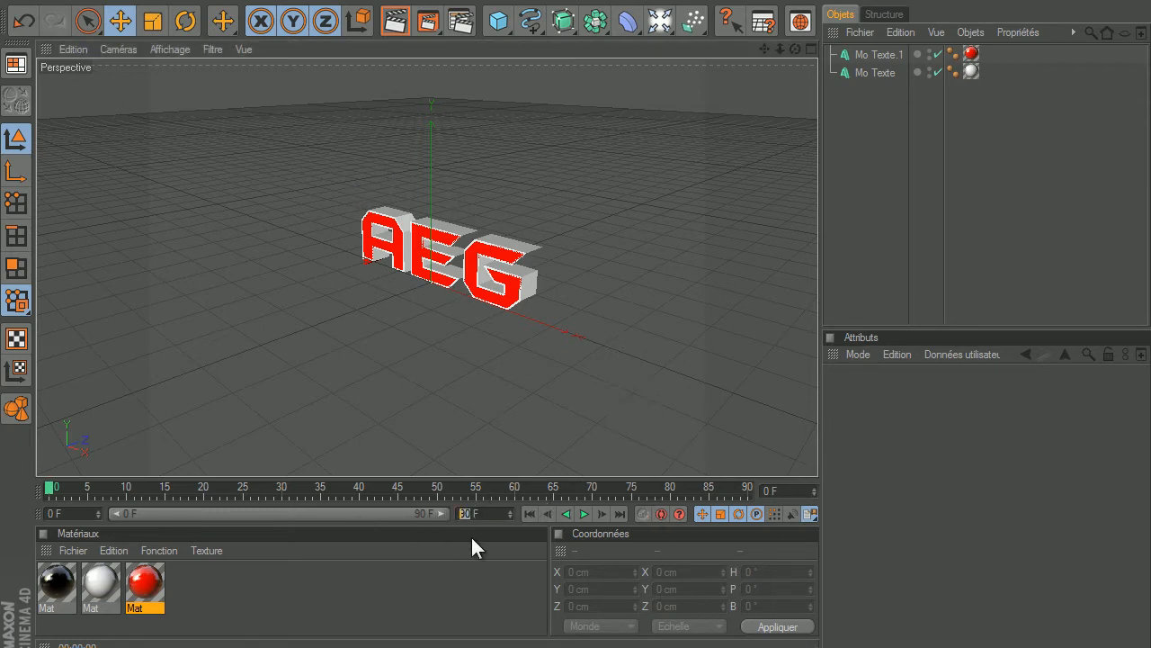
type("250")
key("Return")
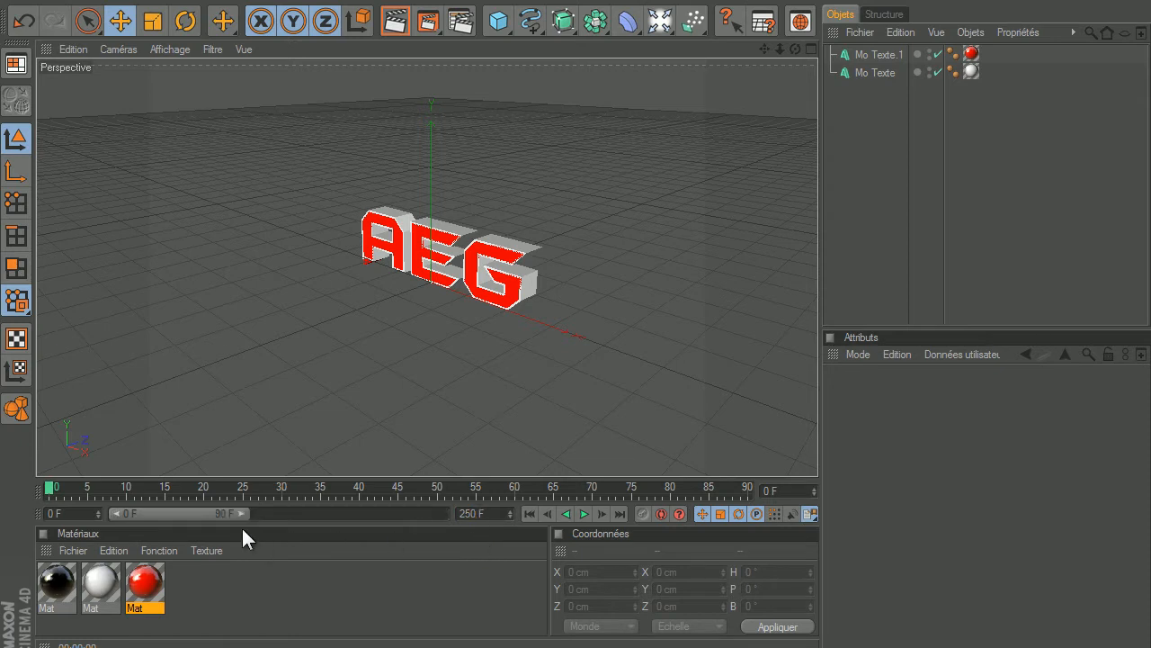
left_click_drag(240, 514, 491, 510)
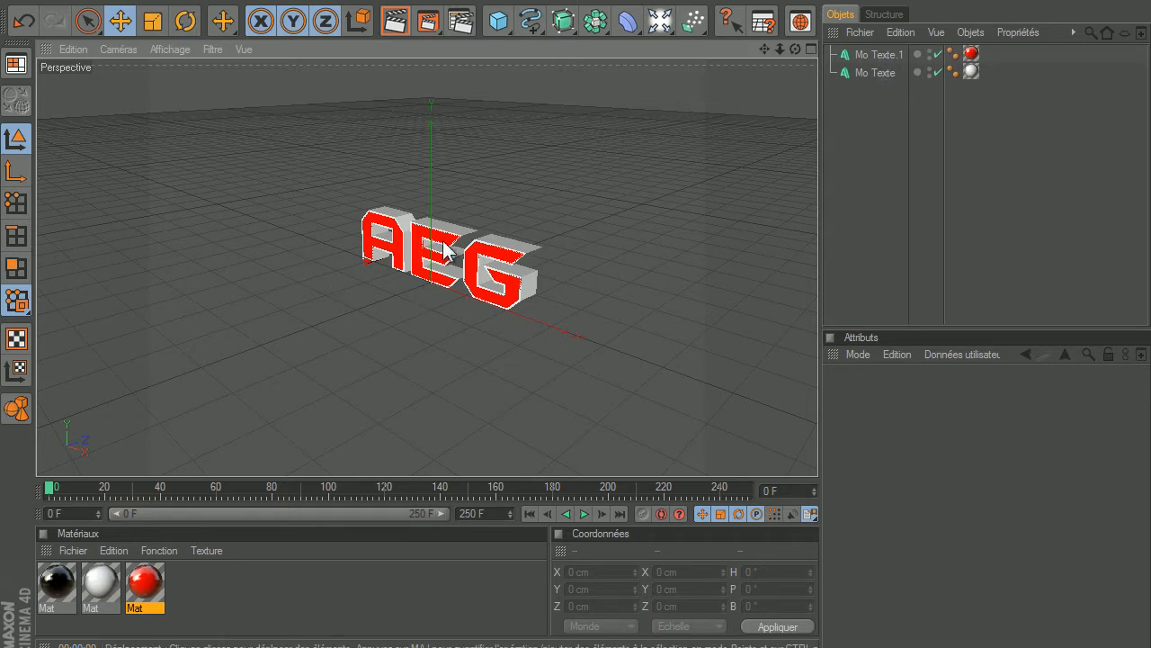
Add a Tube primitive with a 350 cm outer radius, 310 cm inner radius and 20 cm height.
left_click(501, 22)
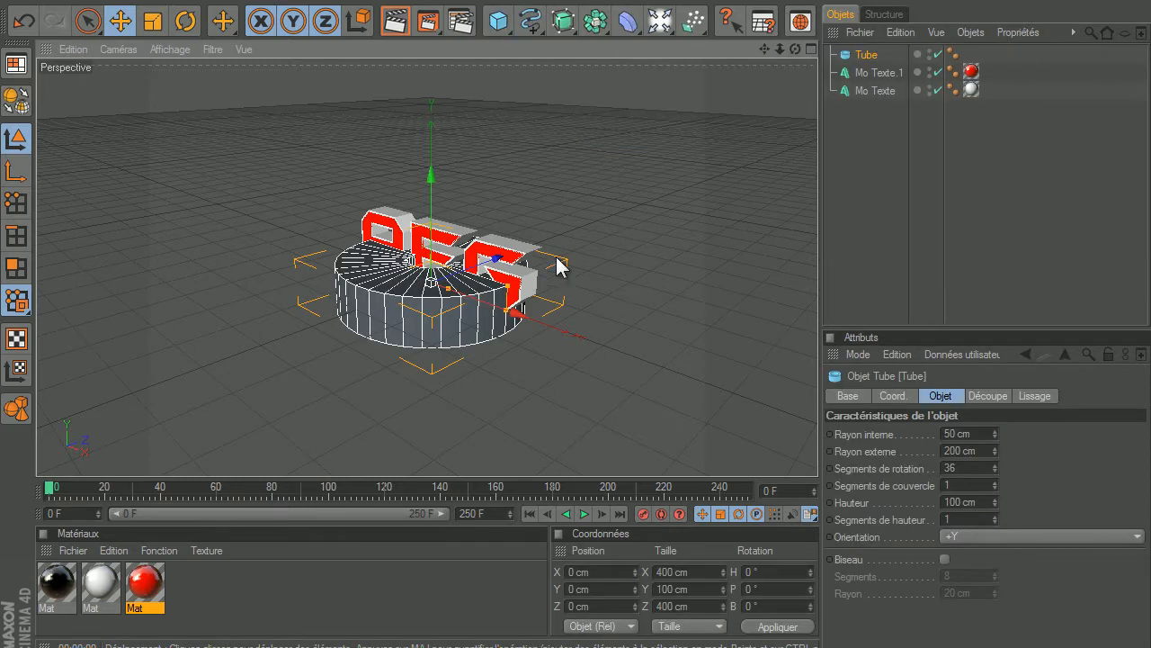
double_click(960, 451)
type("35")
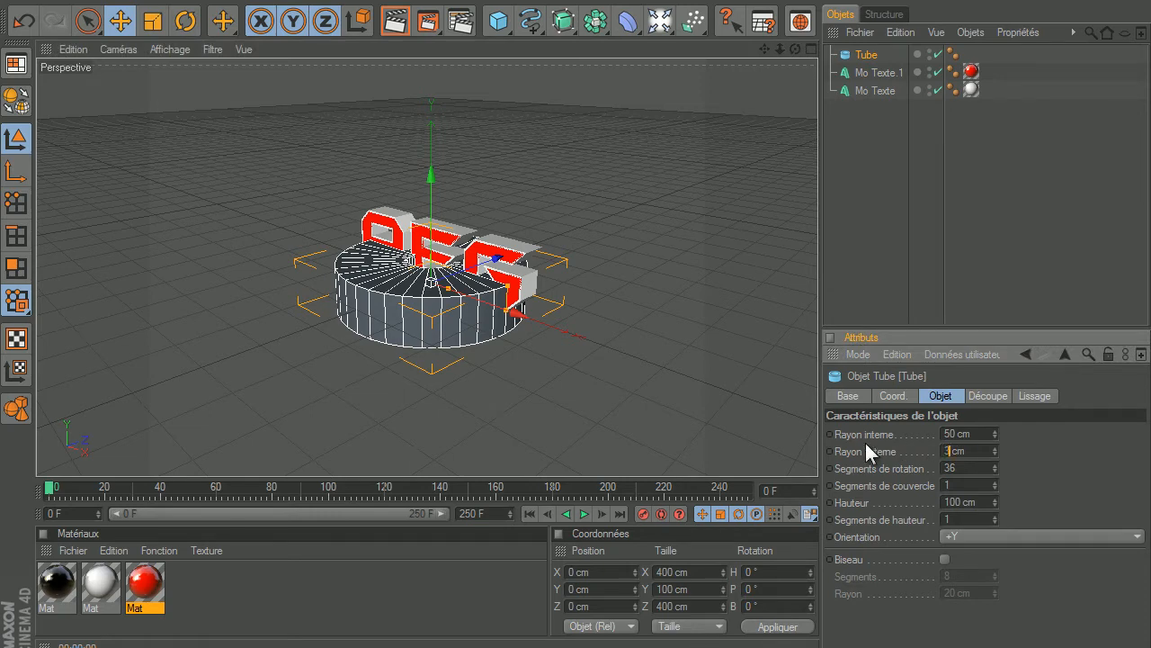
type("0")
key("Return")
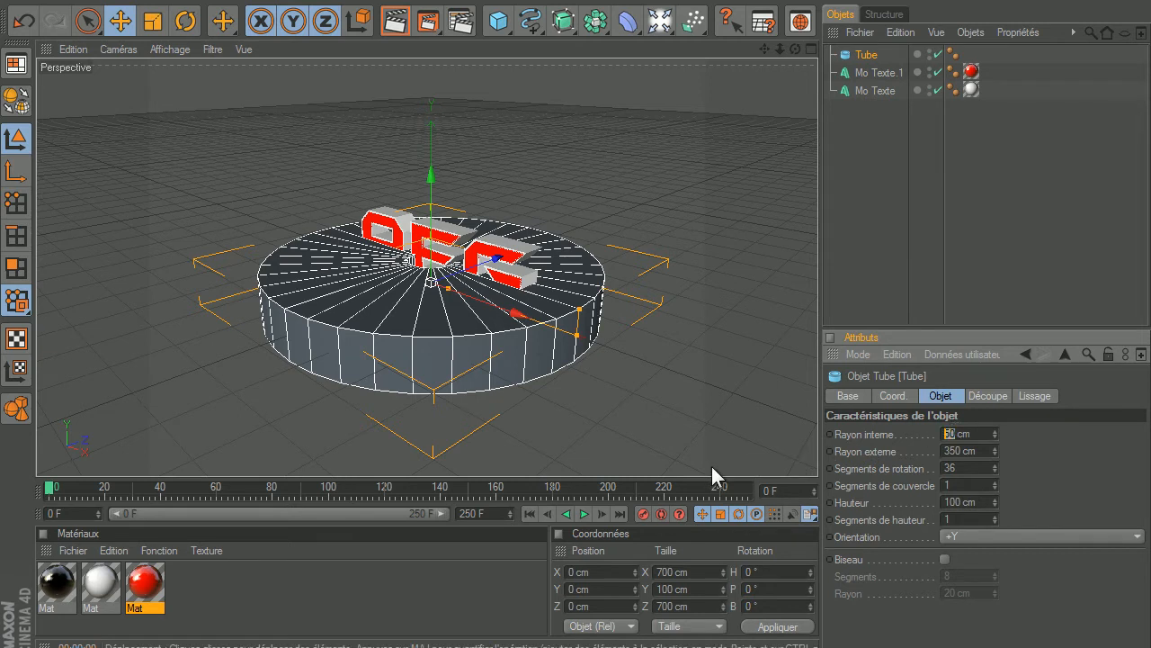
type("310")
key("Return")
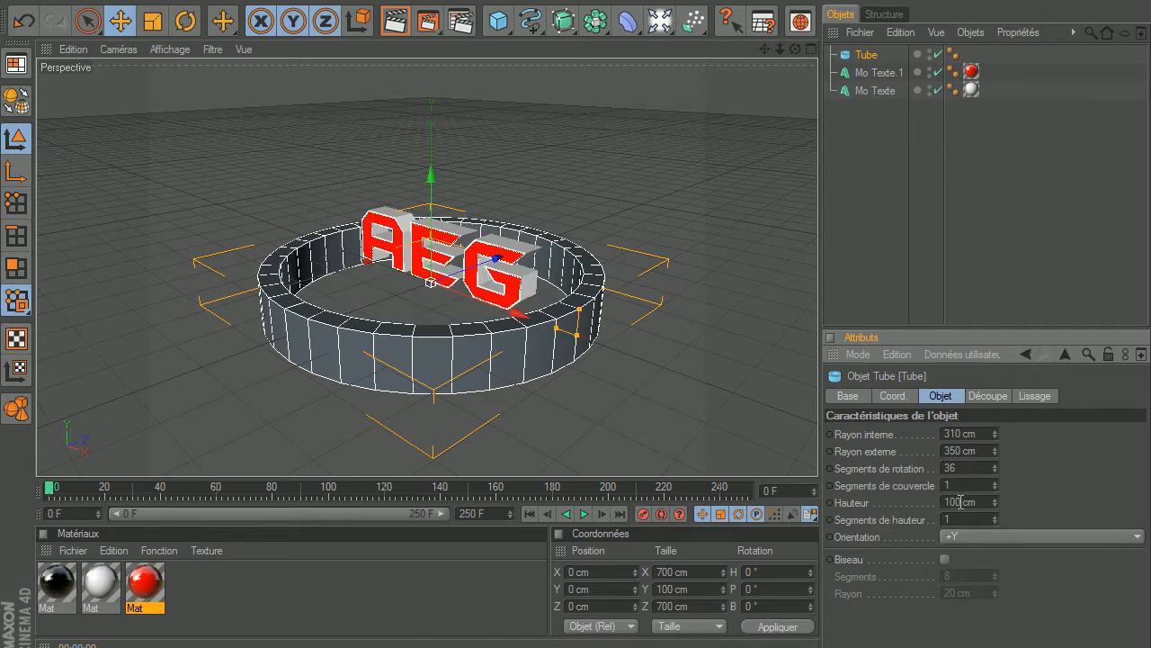
type("20")
key("Return")
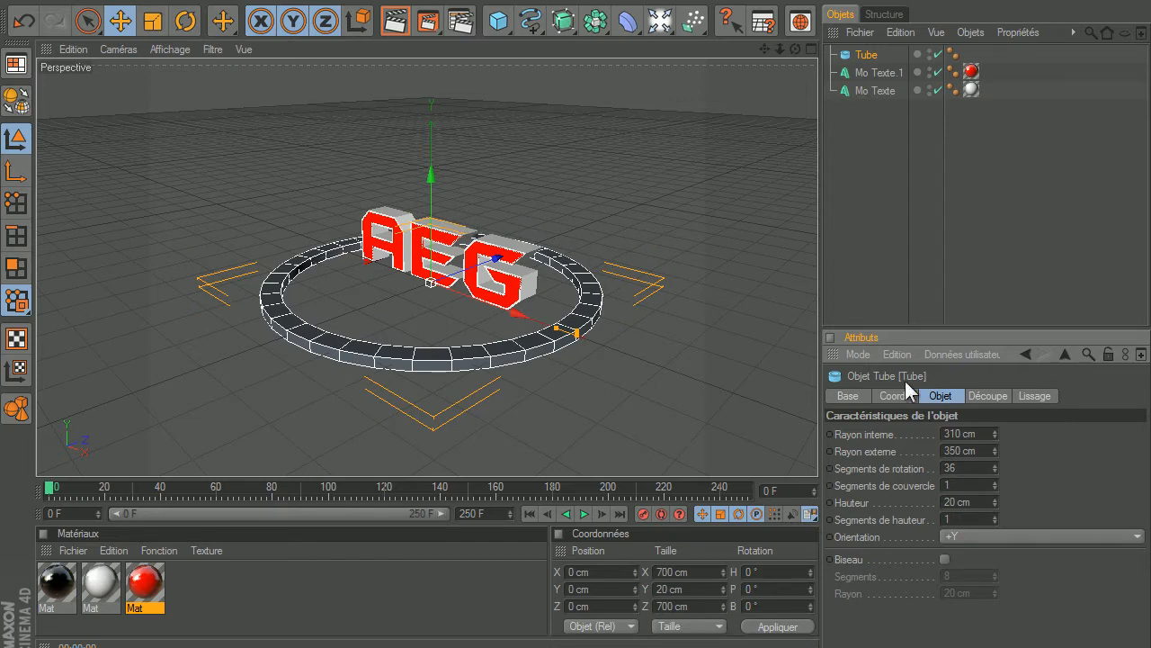
Apply the black material to the tube around the AEG text.
left_click(775, 284)
left_click(585, 321)
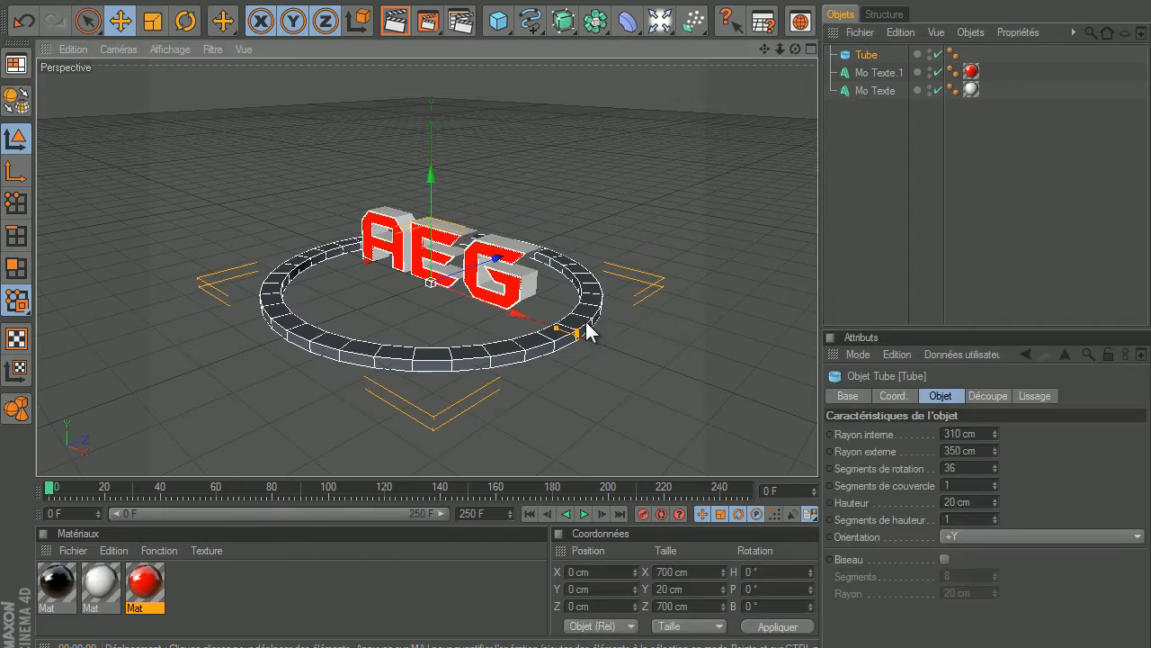
left_click_drag(55, 583, 283, 335)
left_click(693, 395)
left_click(526, 347)
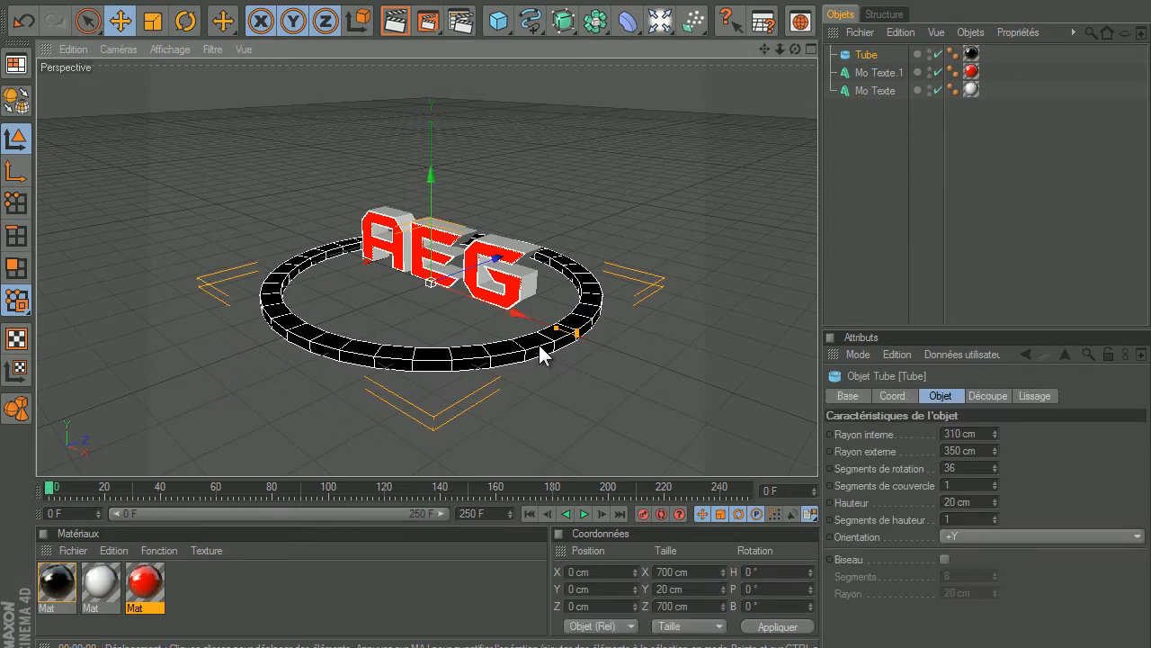
Duplicate the black tube and tilt the copy to a bank angle of about 50.6°.
key("ctrl+c")
key("ctrl+v")
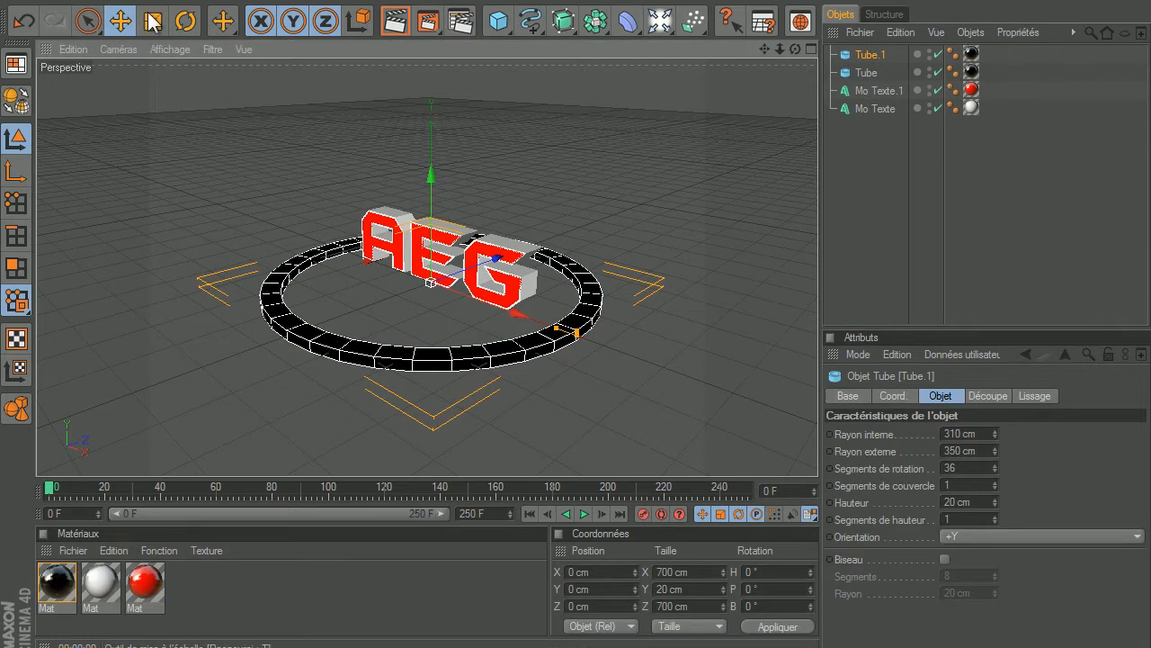
key("r")
left_click_drag(526, 323, 499, 312)
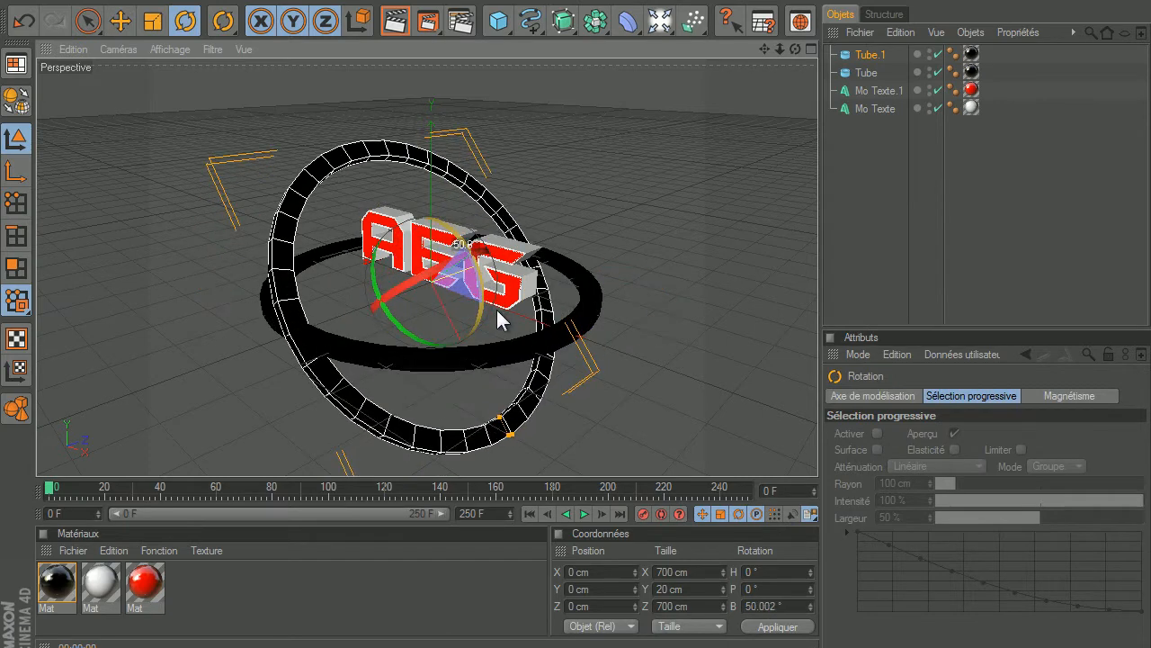
left_click(663, 214)
left_click(450, 180)
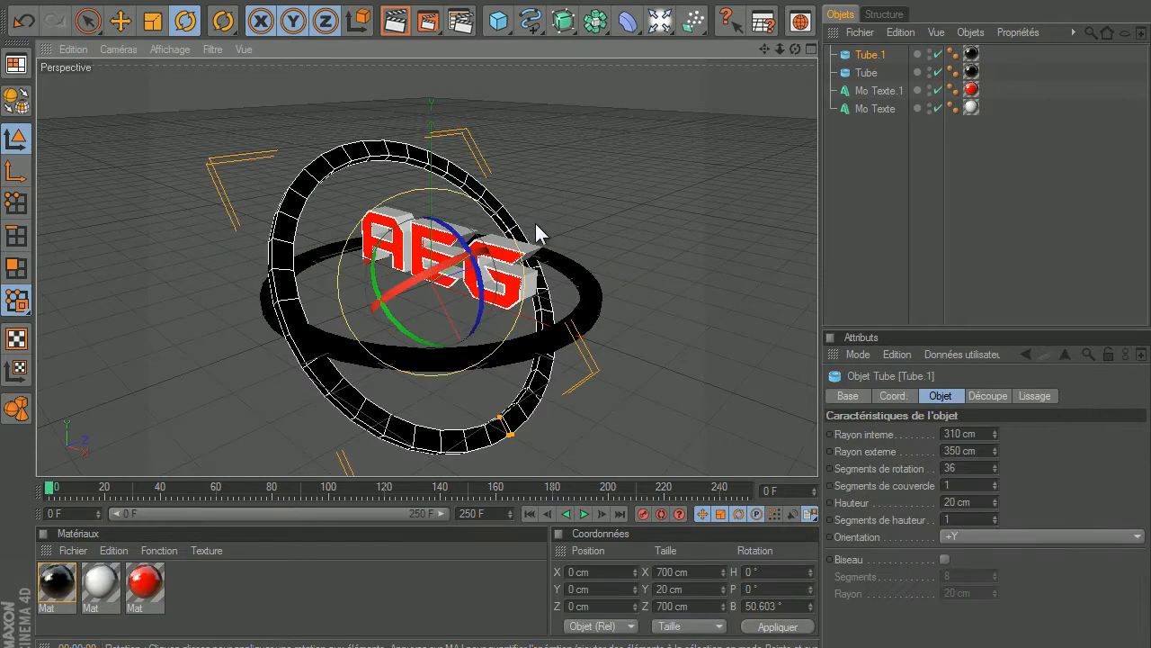
Duplicate the tilted ring and give the copy a 200 cm outer radius and 160 cm inner radius.
key("ctrl+c")
key("ctrl+v")
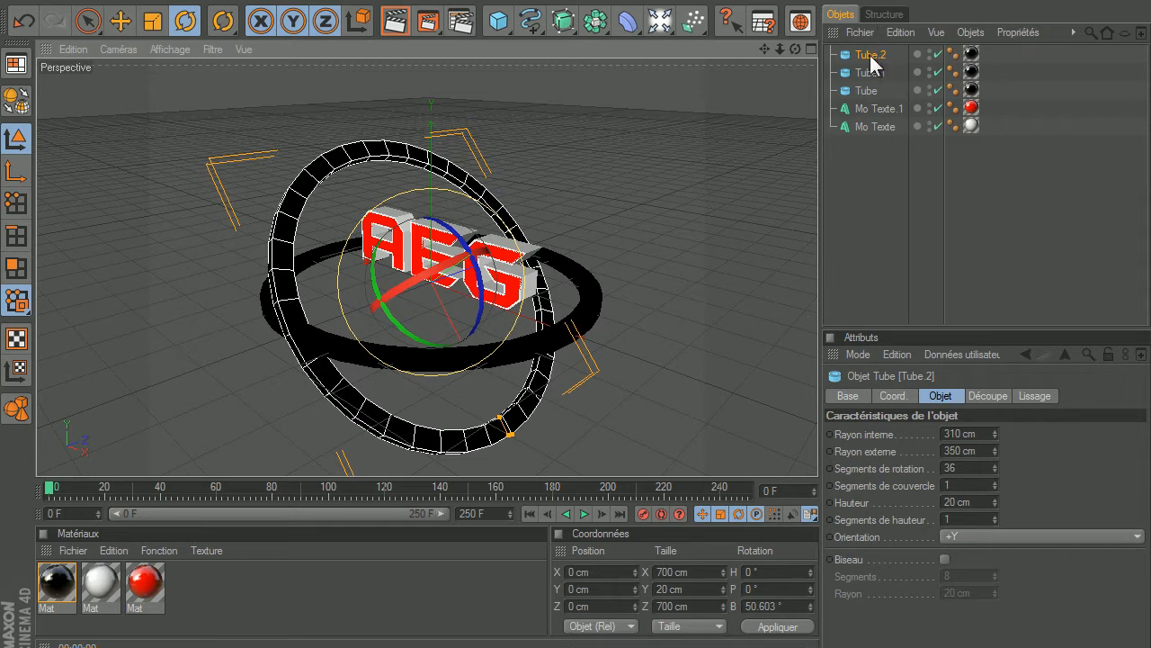
left_click_drag(960, 450, 886, 447)
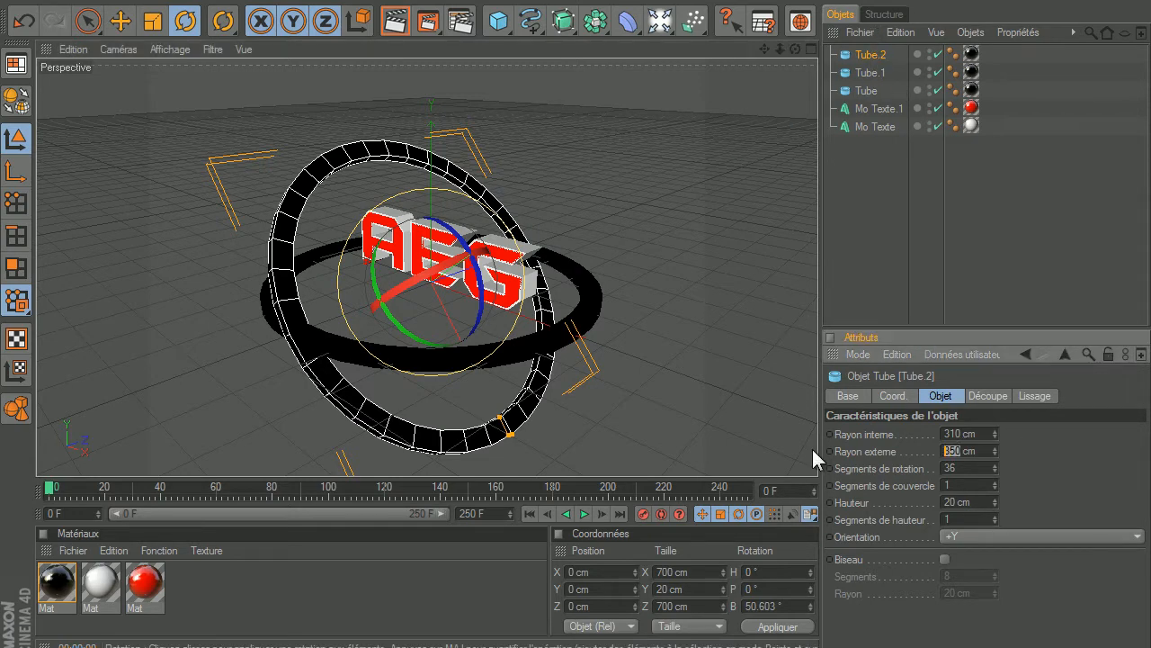
type("200")
key("Return")
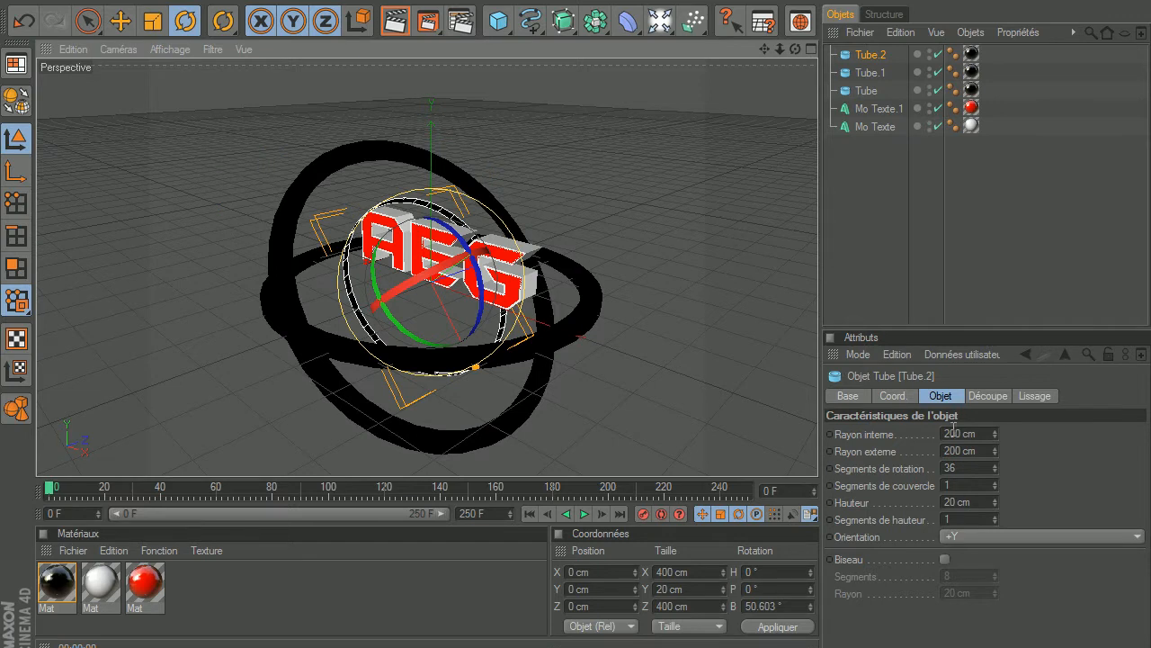
left_click_drag(960, 433, 933, 433)
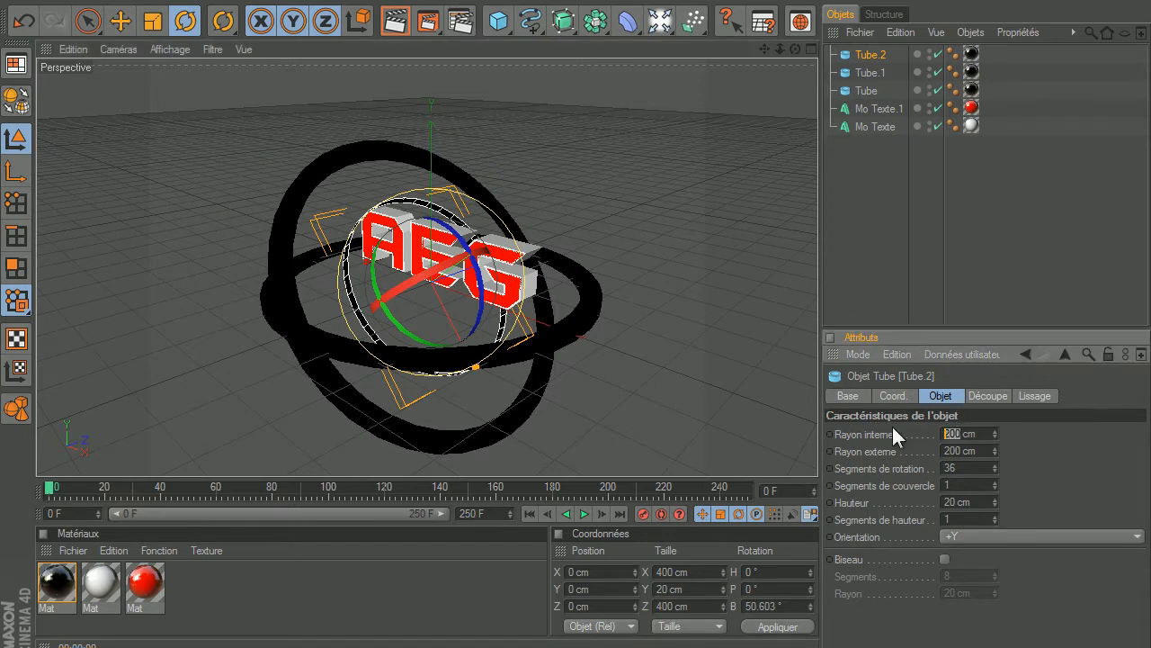
type("160")
key("Return")
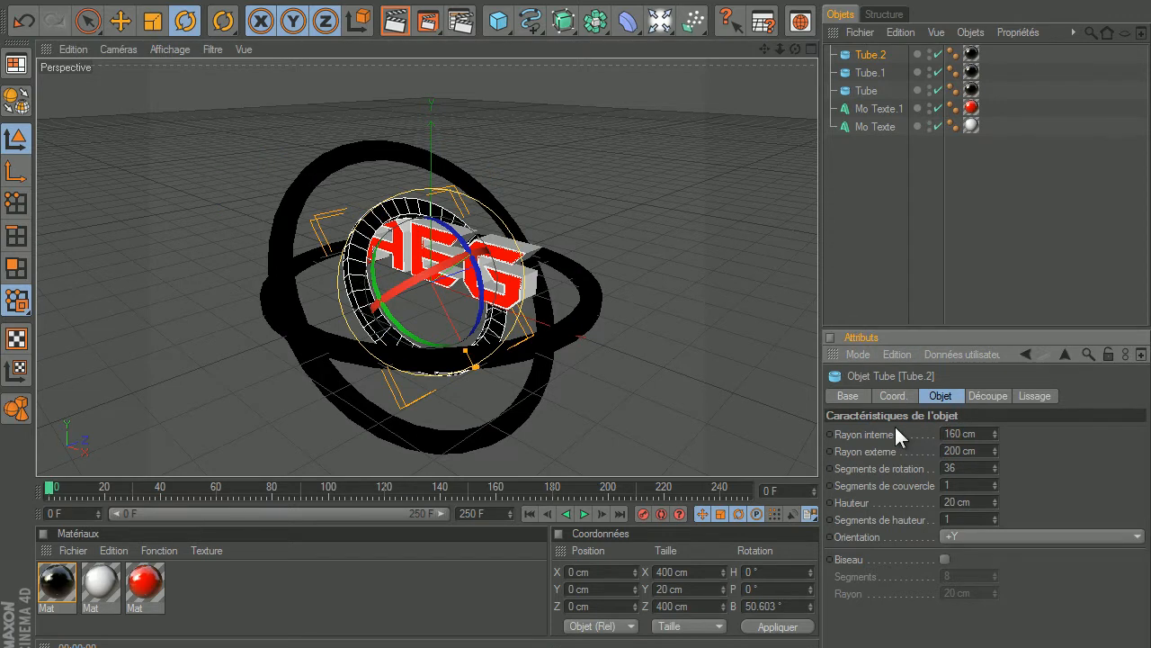
left_click(684, 232)
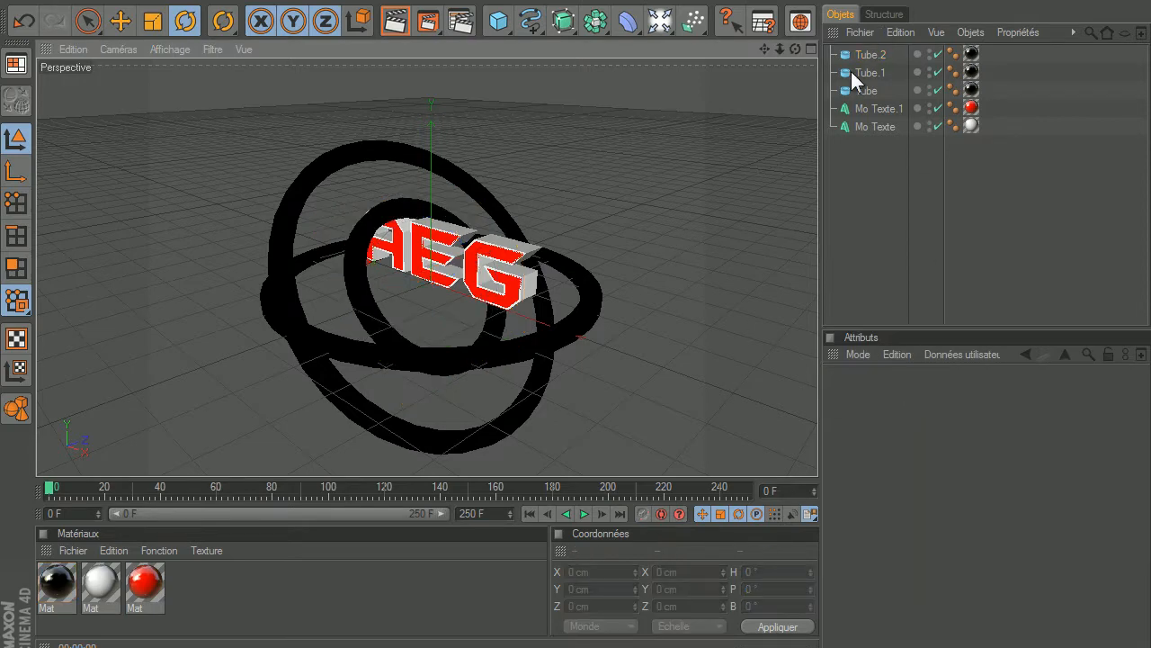
left_click(405, 207)
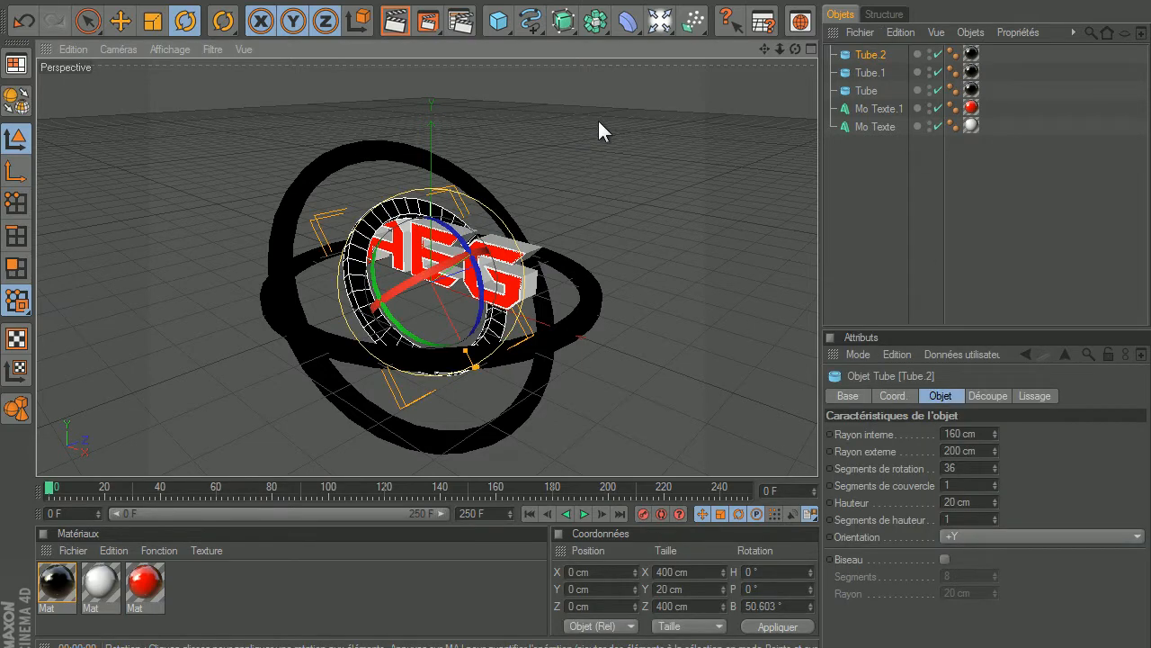
Rotate Tube to a bank of about 37° and Tube.1 to about H 16°, P -13°, B 52°.
left_click_drag(764, 48, 412, 281)
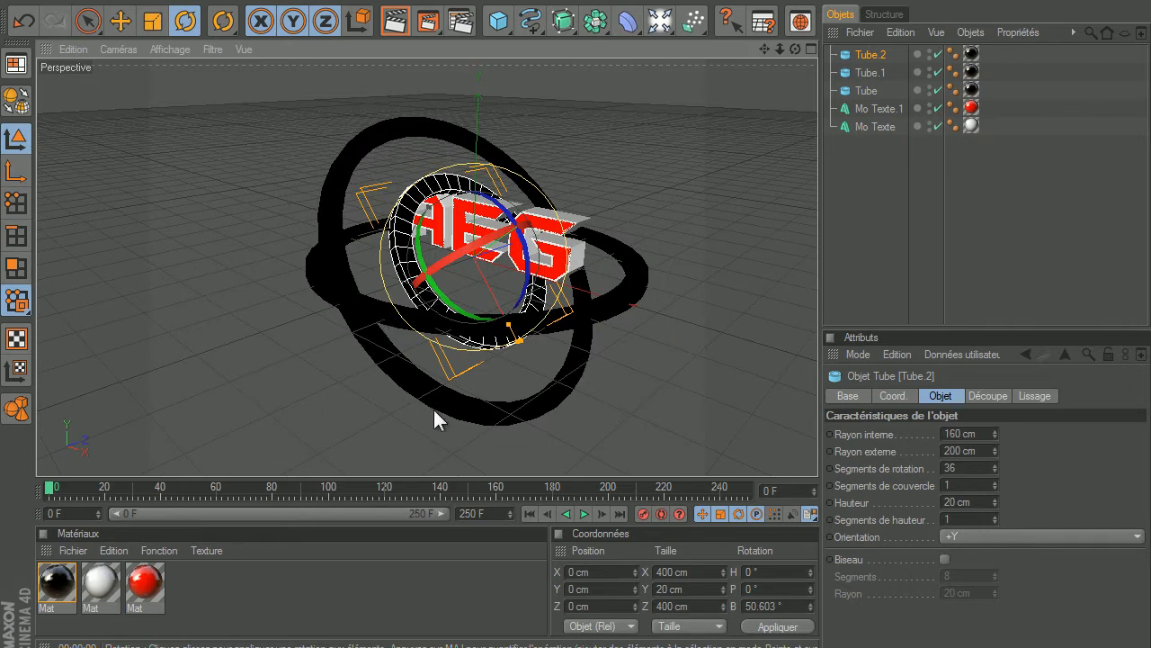
left_click(402, 326)
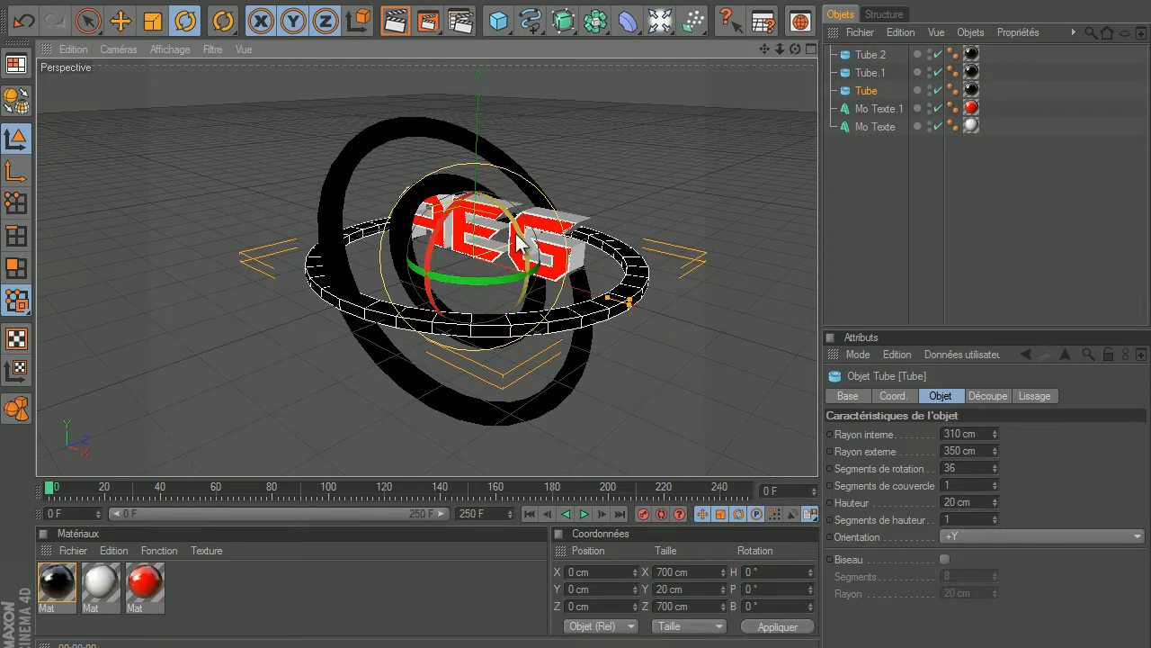
left_click_drag(524, 245, 531, 284)
left_click(326, 219)
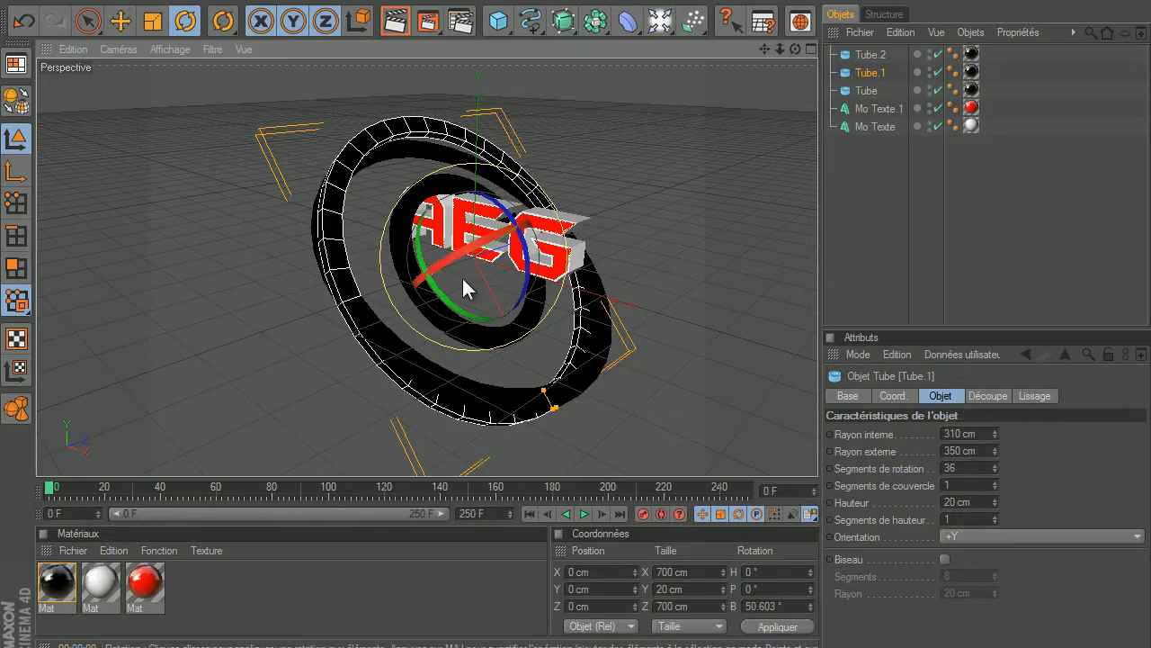
mouse_move(461, 275)
left_mouse_down()
mouse_move(474, 225)
mouse_move(468, 261)
left_mouse_up()
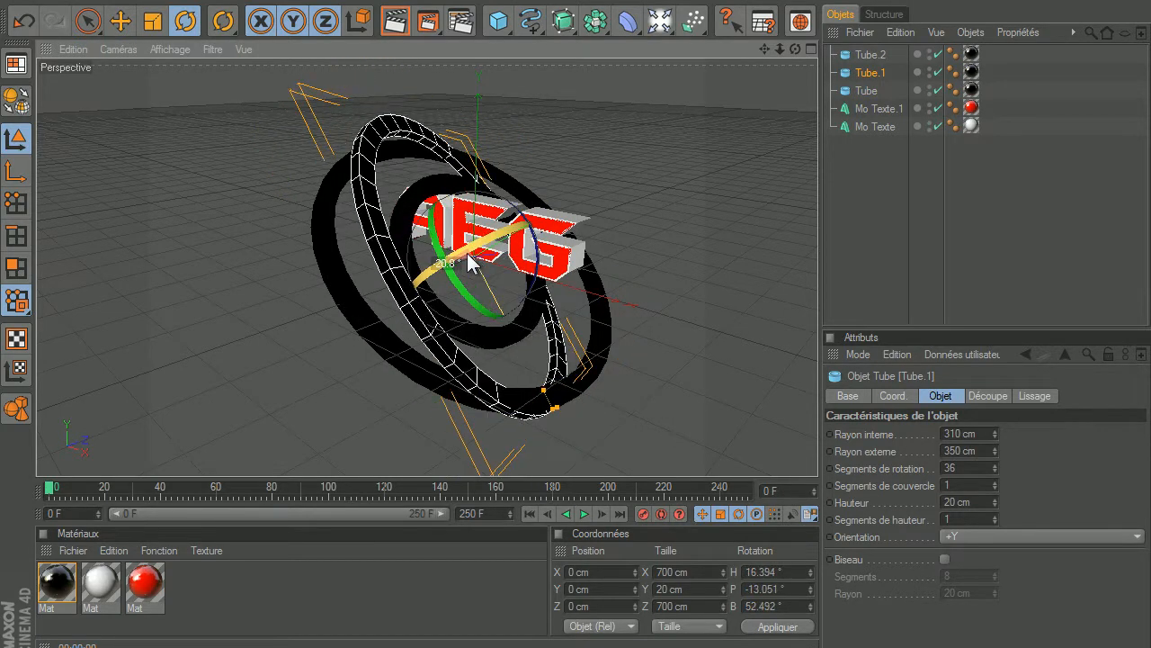
Rotate Tube further to a bank of about 56° and Tube.1 to a bank of about 12.5°.
left_click(517, 186)
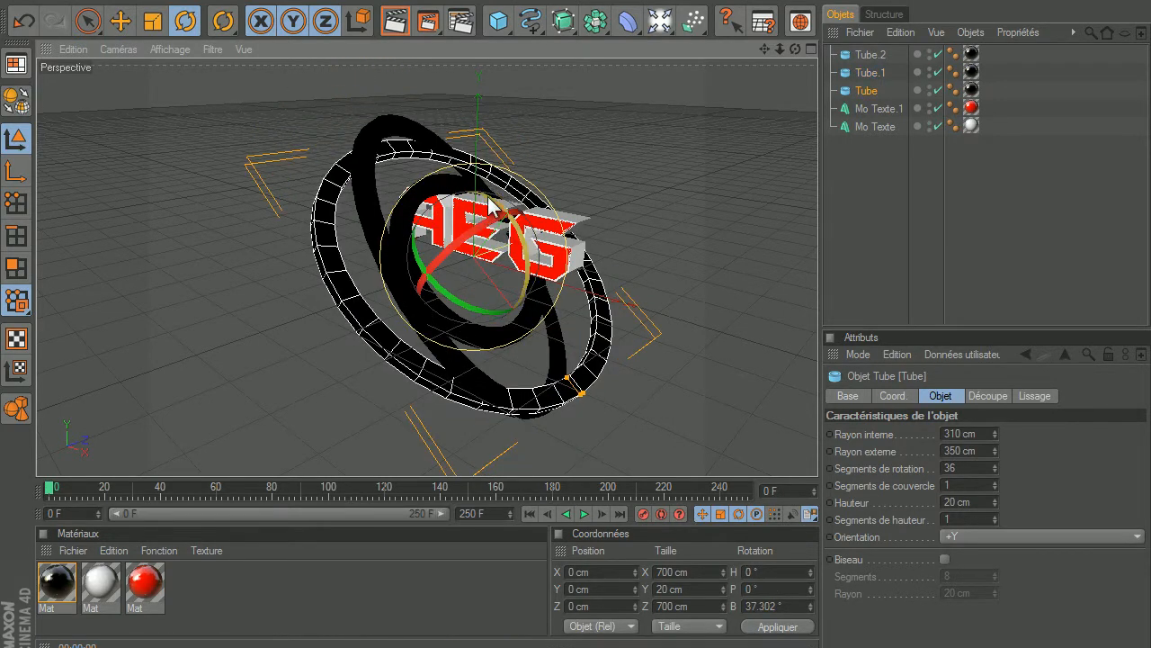
left_click_drag(489, 202, 419, 288)
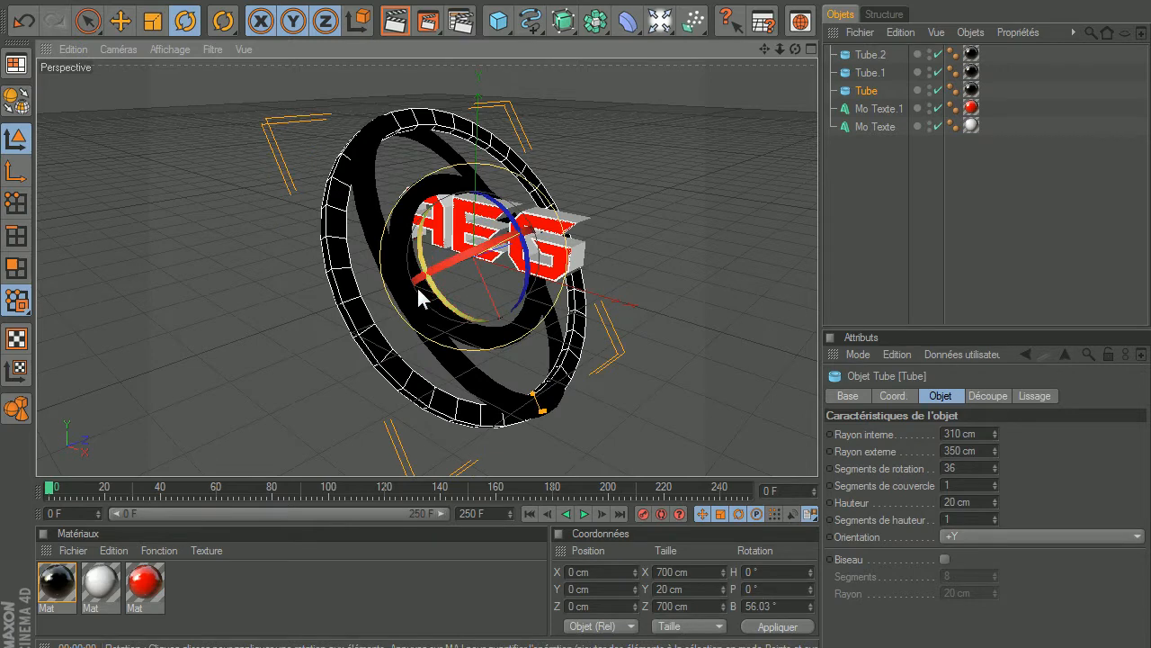
left_click(374, 186)
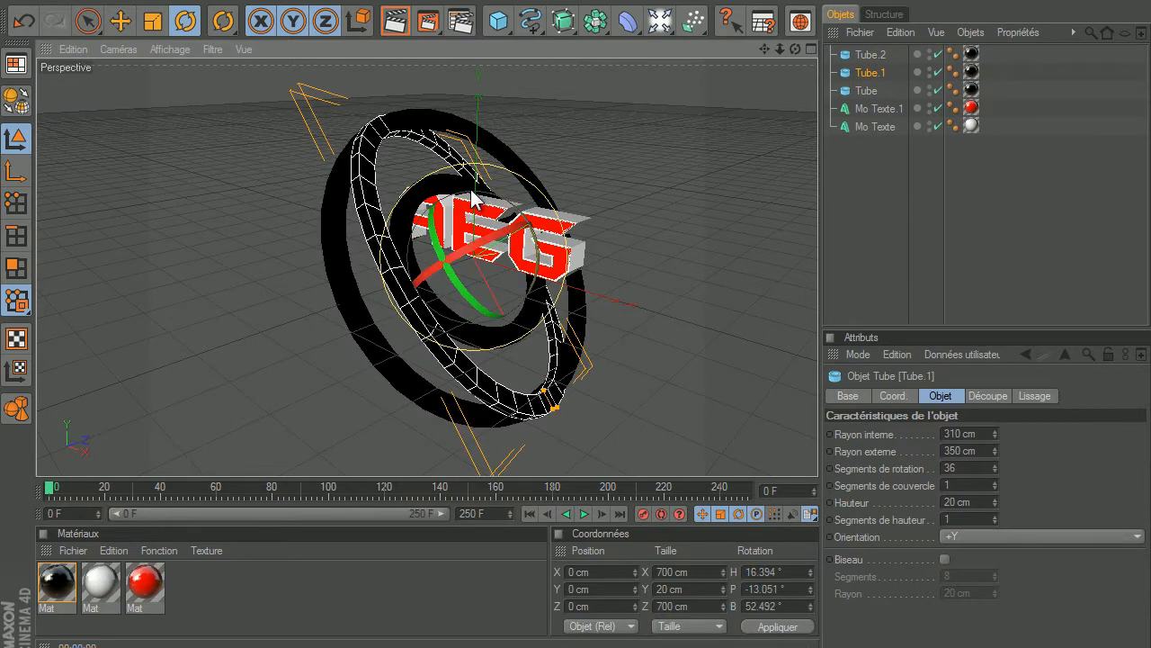
left_click_drag(471, 198, 419, 207)
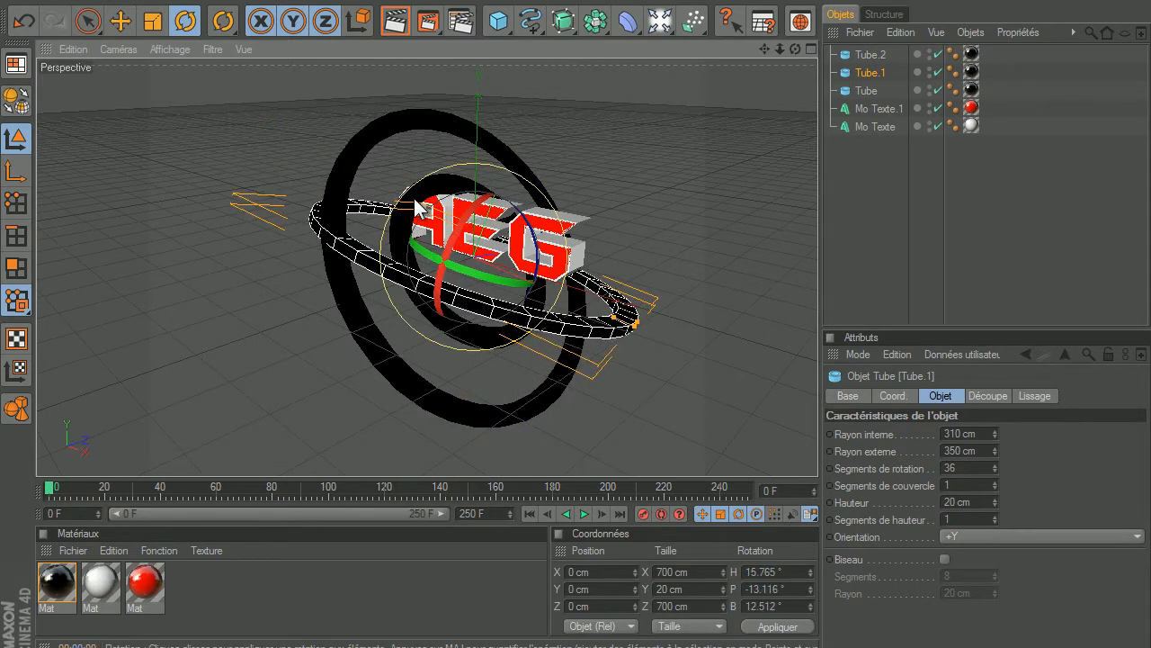
Move the small ring Tube.2 along Z to about 297 cm.
left_click(419, 208)
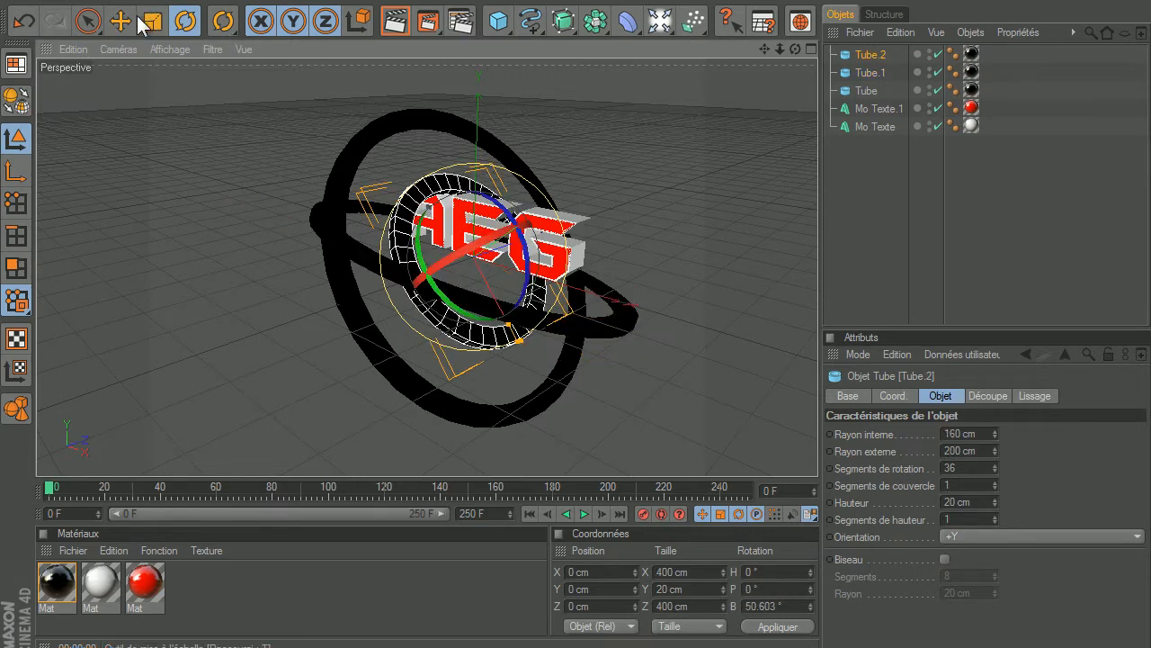
left_click(120, 20)
left_click_drag(527, 290, 575, 306)
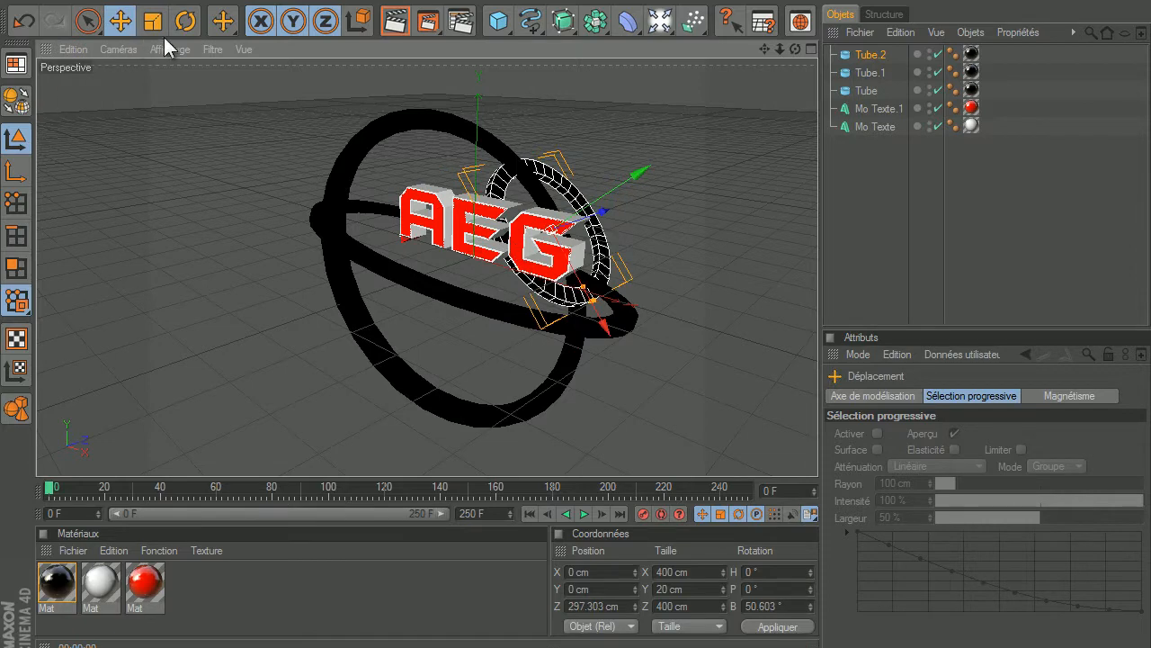
Rotate the small ring Tube.2 to a bank of about 116.5°.
left_click(186, 20)
left_click_drag(596, 185, 614, 229)
left_click(680, 209)
left_click(598, 186)
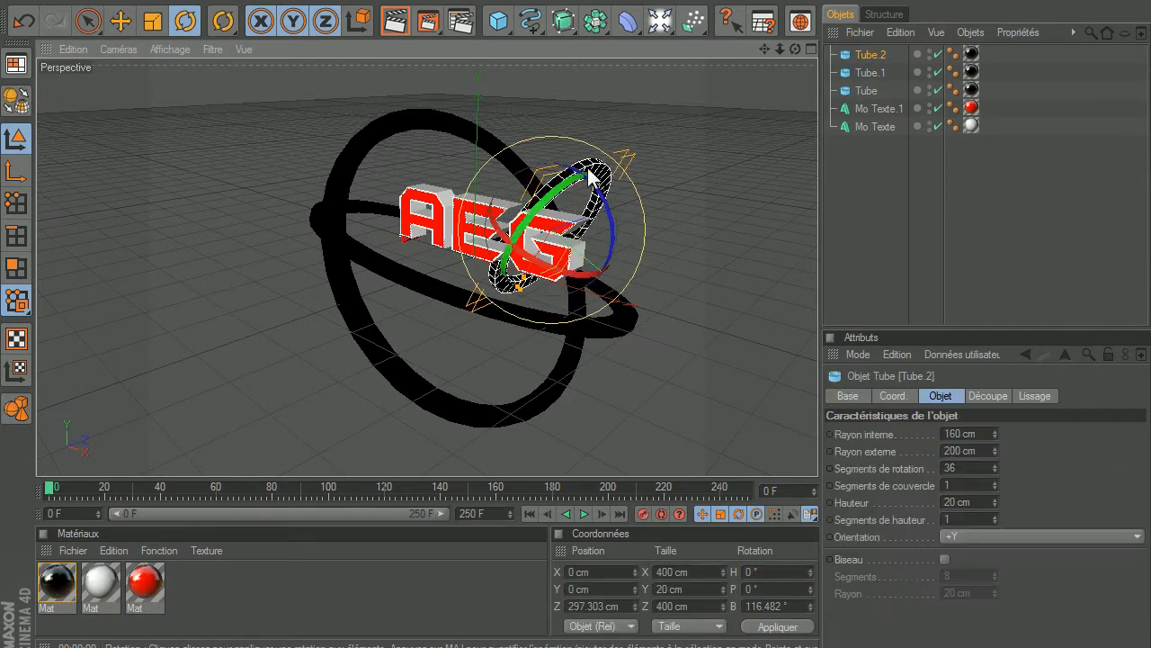
left_click(118, 21)
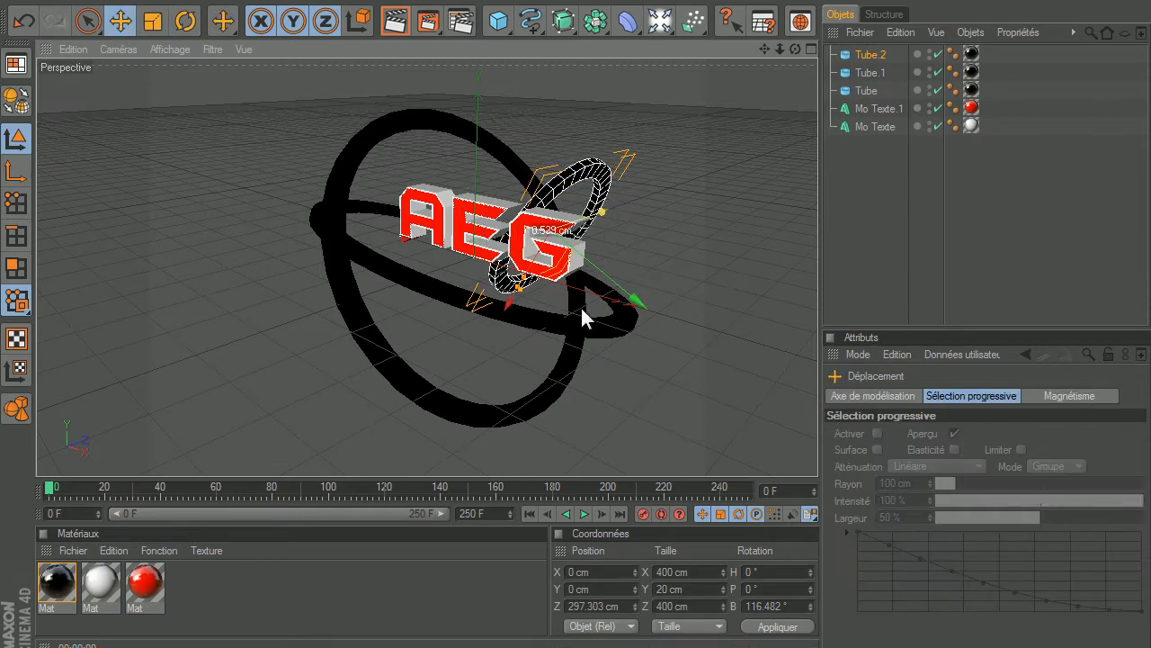
left_click(731, 165)
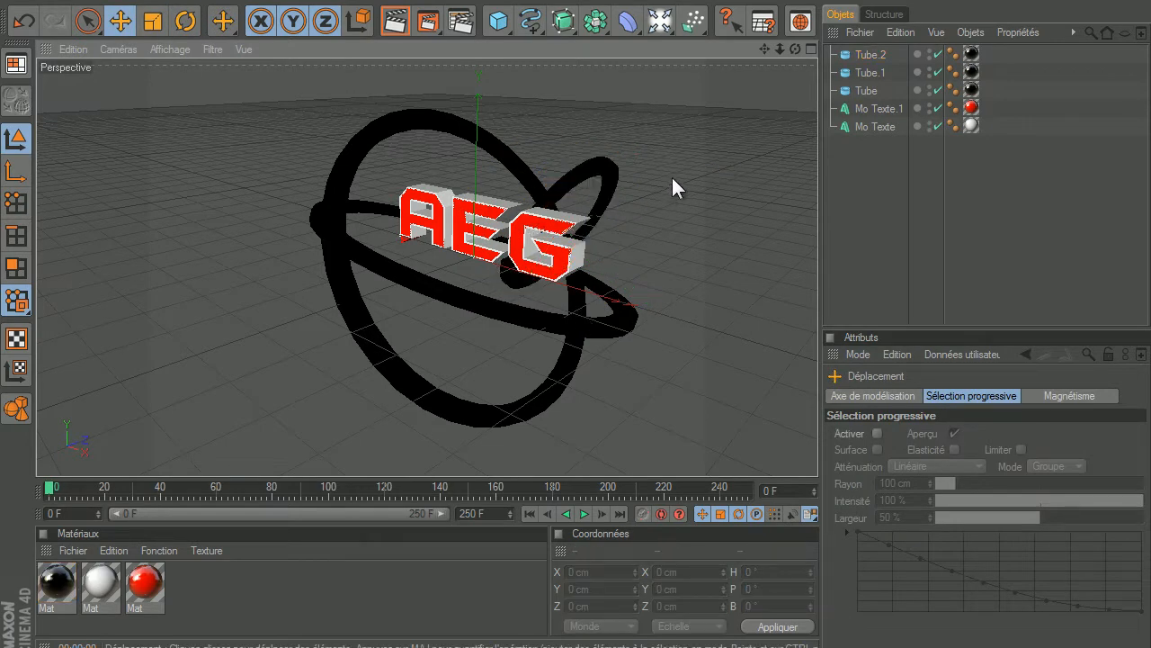
left_click(659, 20)
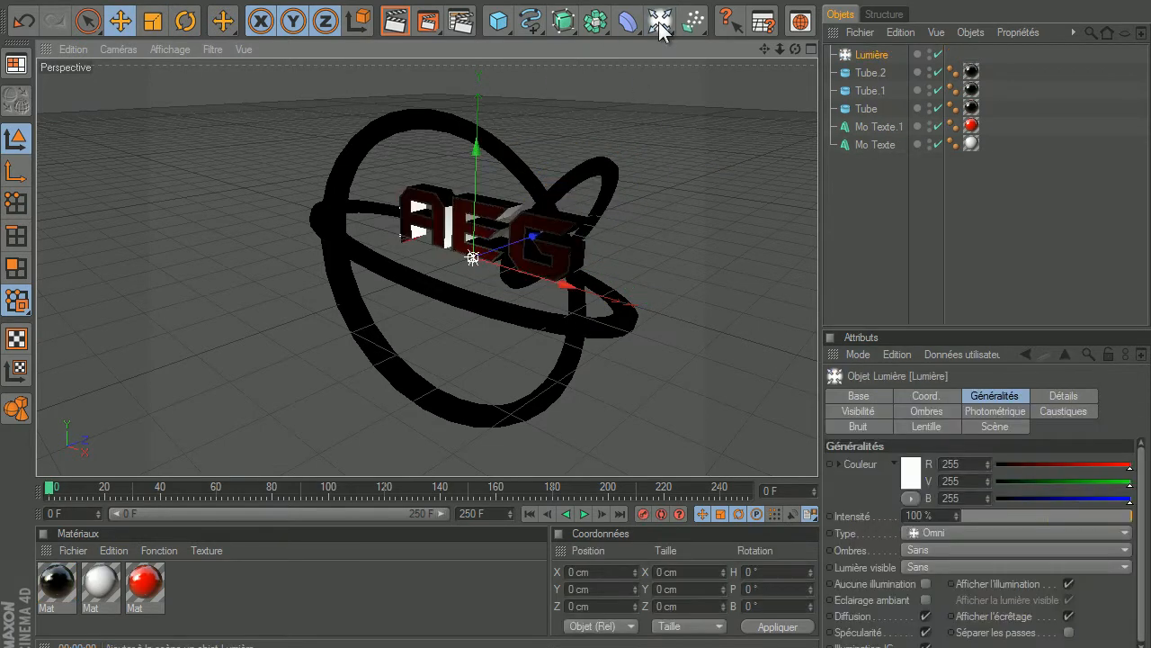
key("ctrl+z")
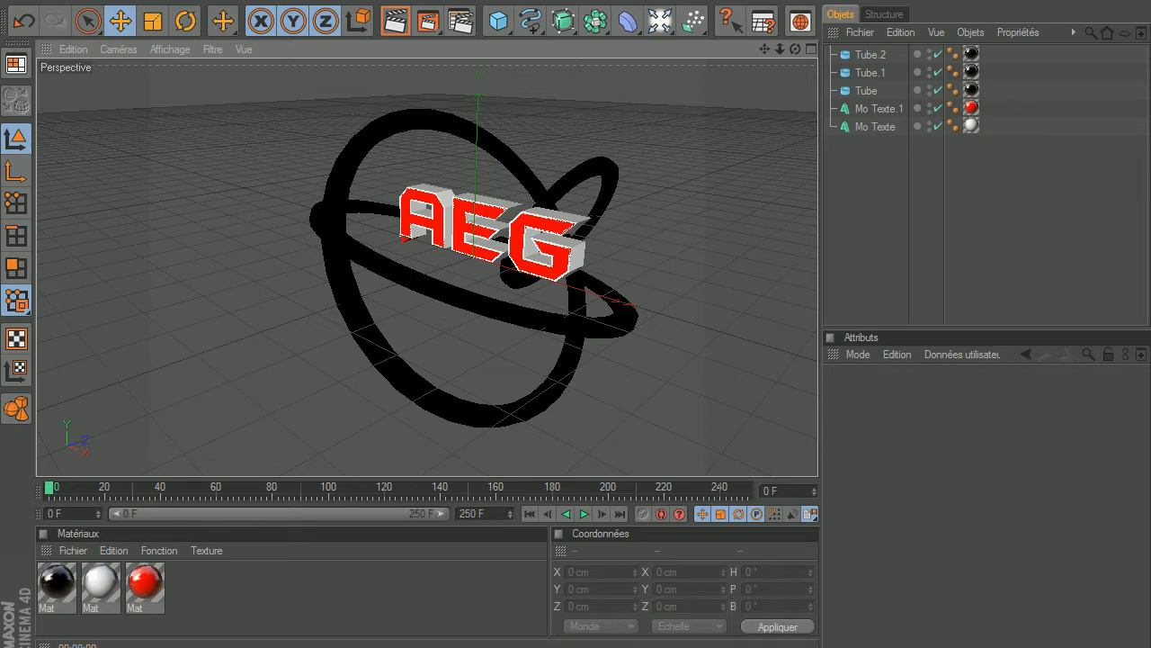
Add a floor rotated to about H -38.6°, P 7.9°, B 80.2° and apply the white material to it.
left_click_drag(659, 21, 838, 153)
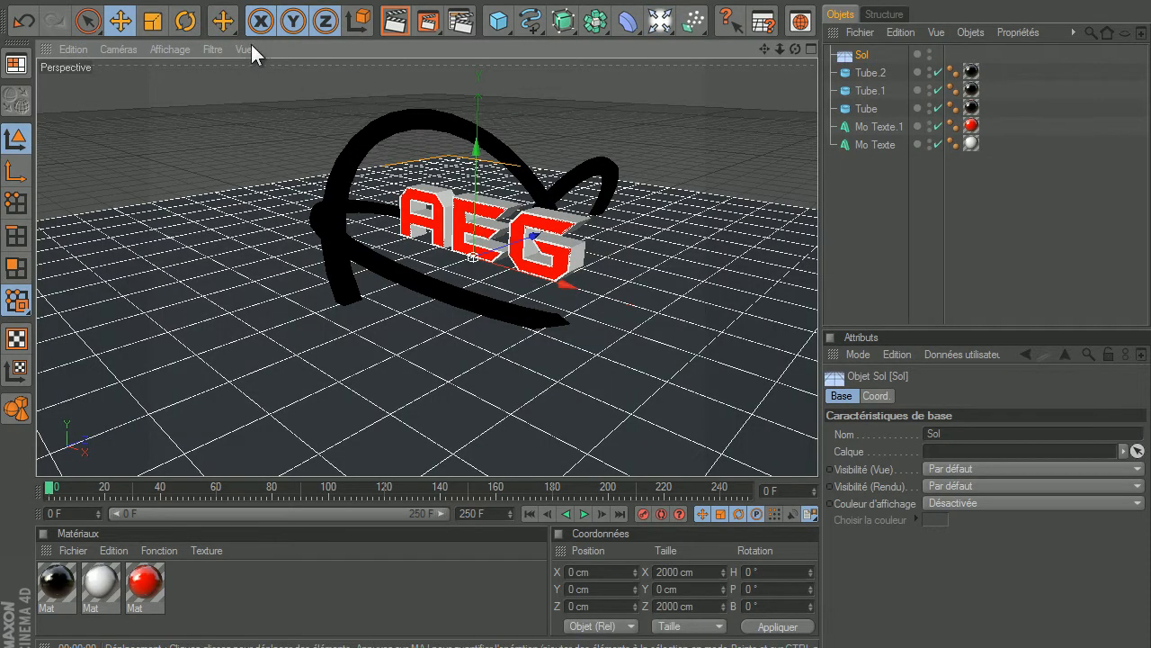
left_click(185, 23)
left_click_drag(500, 215, 469, 261)
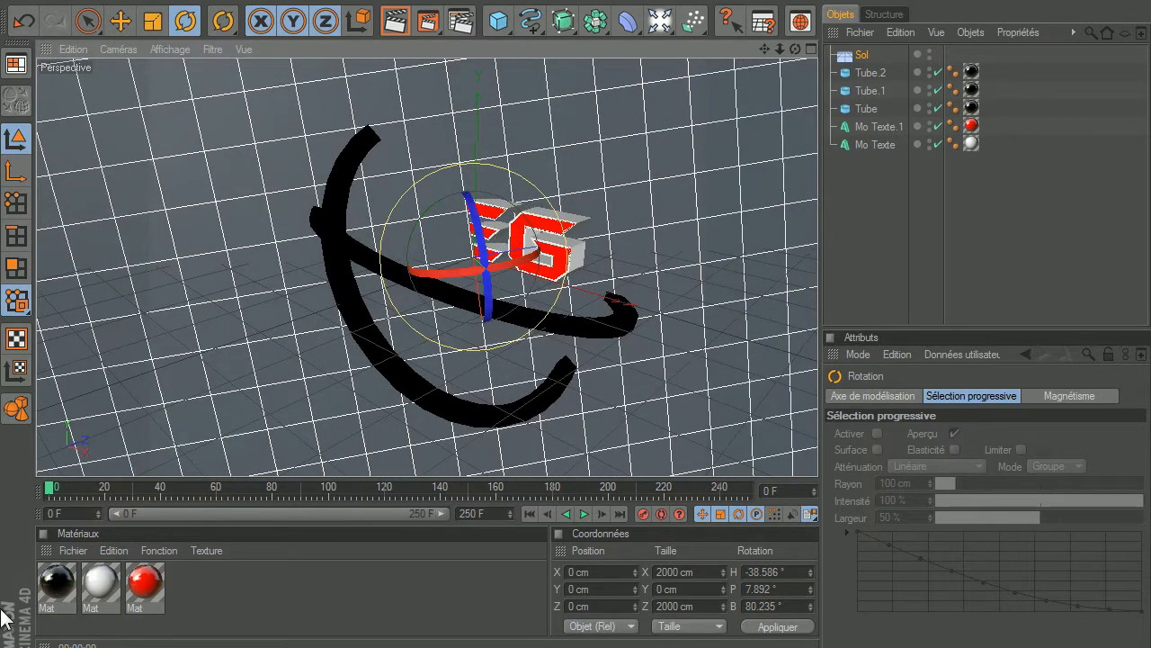
left_click_drag(101, 581, 123, 307)
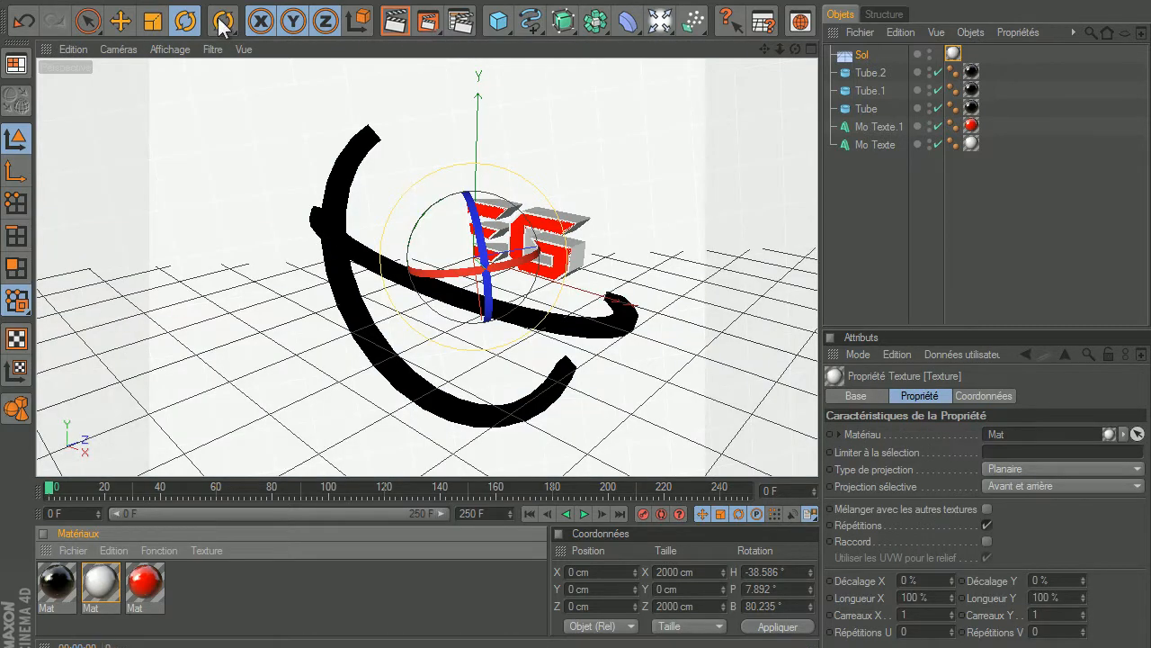
Move the floor behind the title to about X -594, Y -132, Z 498 cm and render the view.
left_click(129, 20)
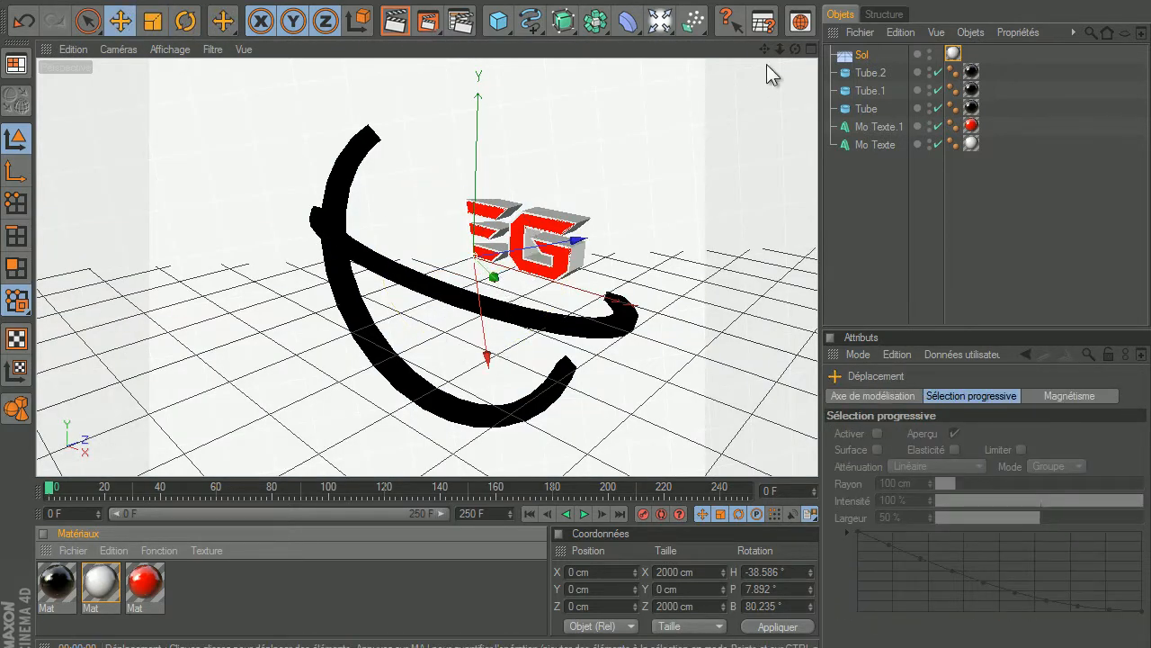
left_click(575, 319)
mouse_move(576, 319)
left_mouse_down()
mouse_move(586, 262)
mouse_move(568, 309)
left_mouse_up()
left_click_drag(795, 49, 559, 103)
left_click_drag(782, 49, 572, 311)
left_click(396, 22)
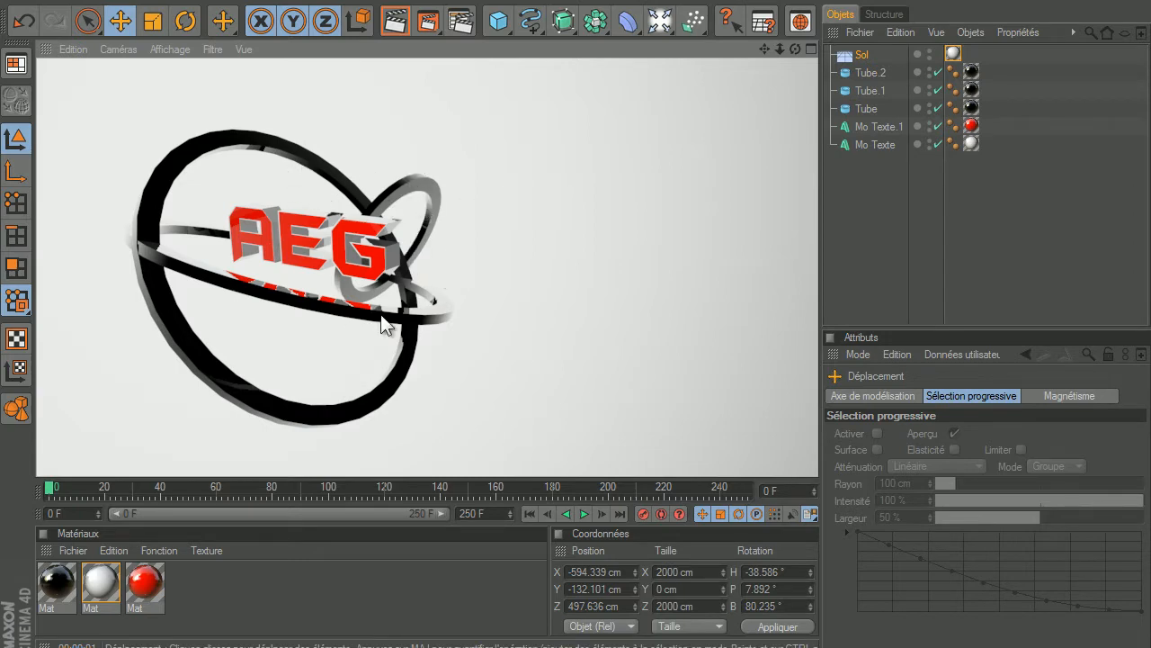
left_click(462, 296)
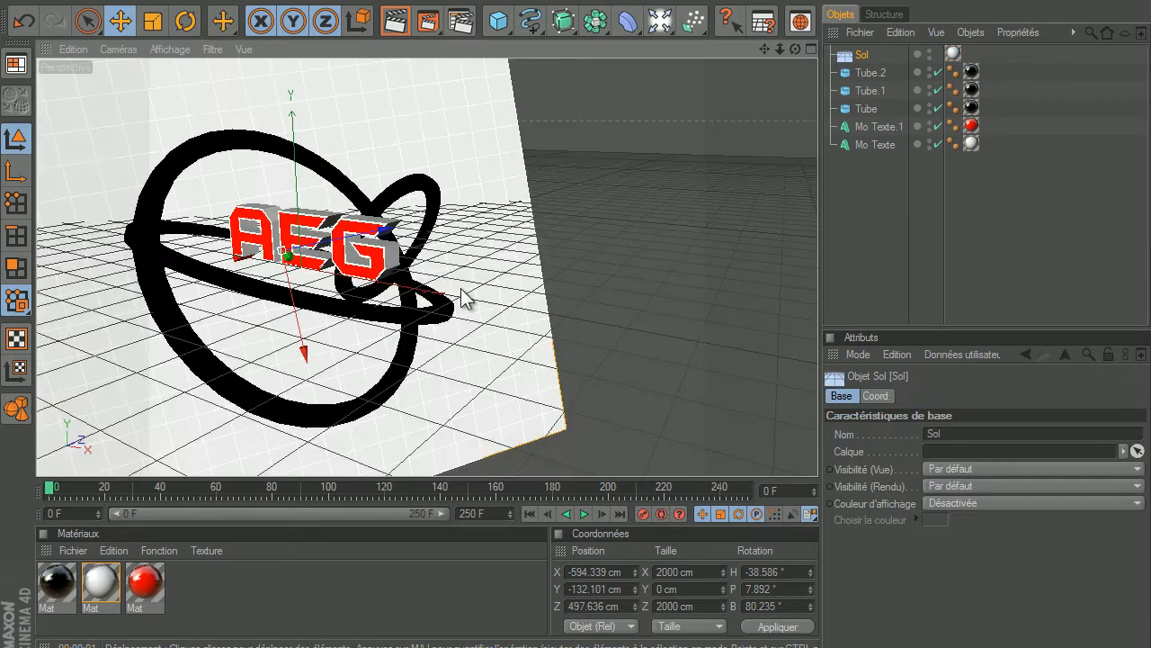
Turn off Reflection on the black material and render the view to judge the rings.
left_click(53, 587)
double_click(53, 587)
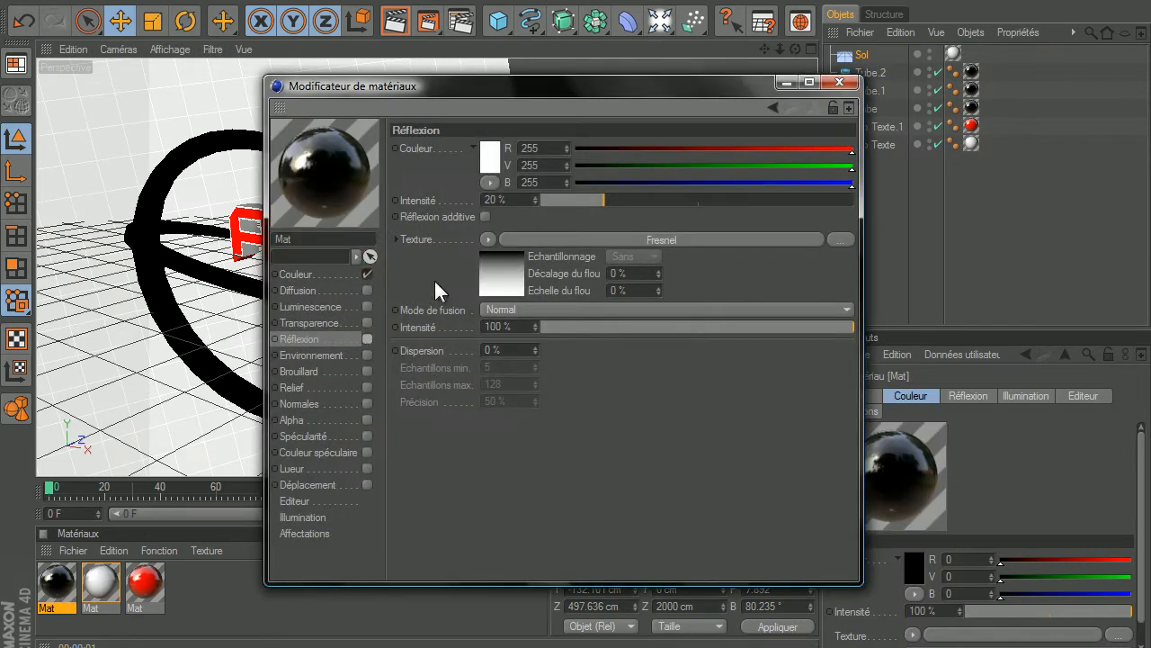
left_click(839, 83)
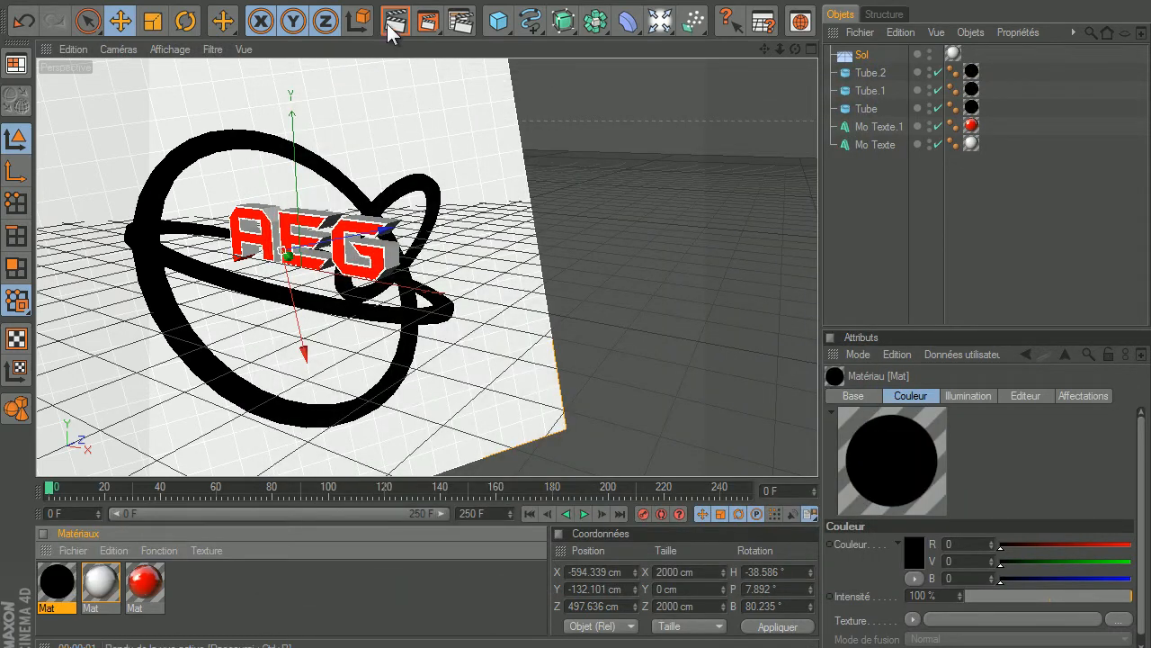
left_click(393, 27)
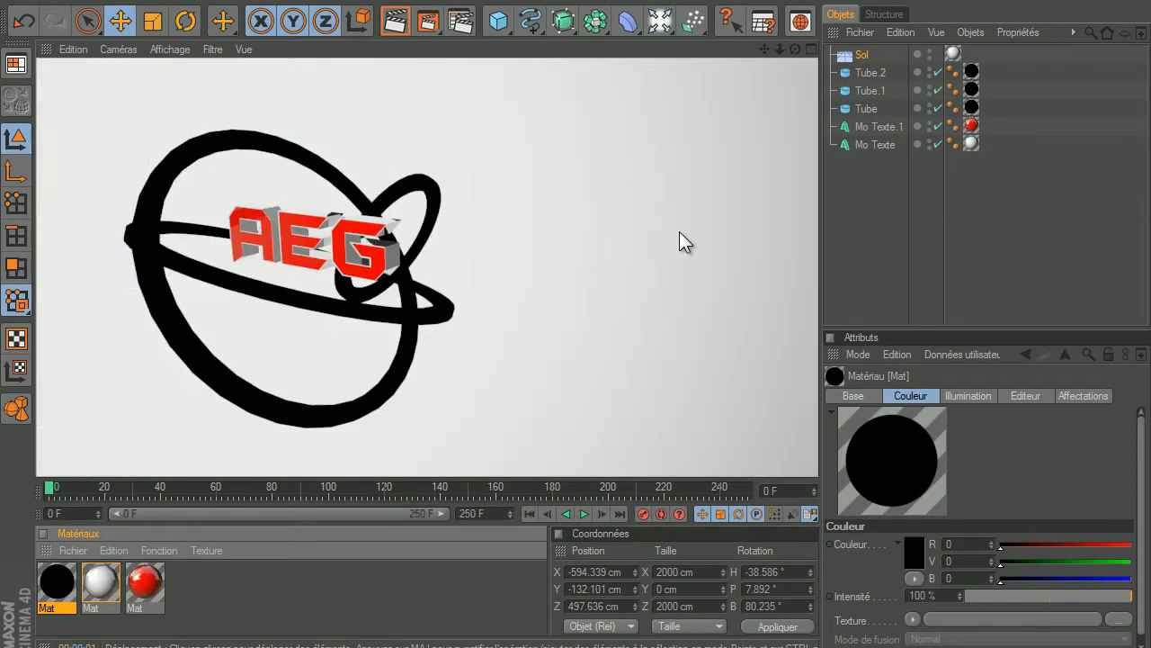
Turn Reflection back on for the black material and render the view again.
double_click(55, 583)
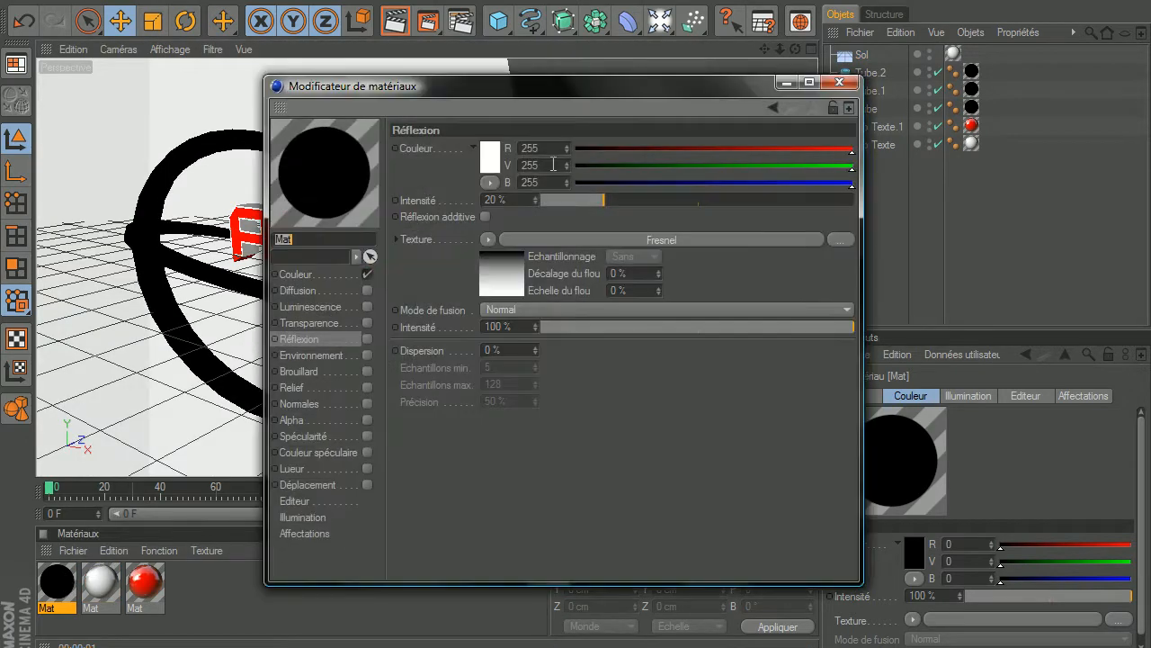
left_click(367, 339)
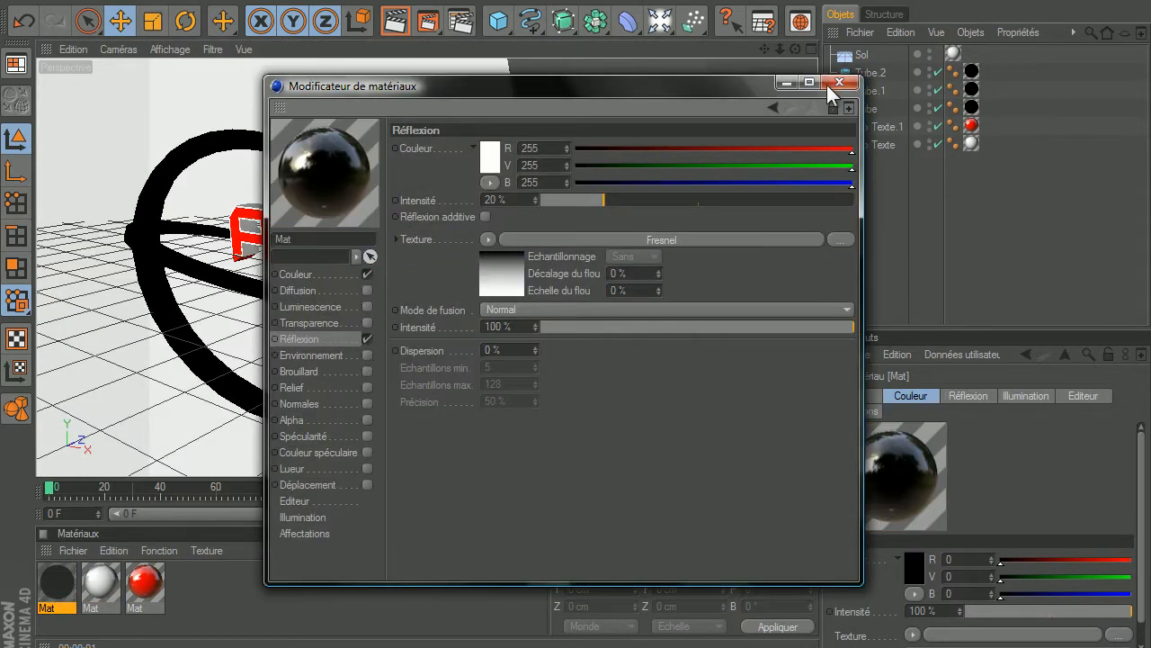
left_click(839, 82)
left_click(386, 24)
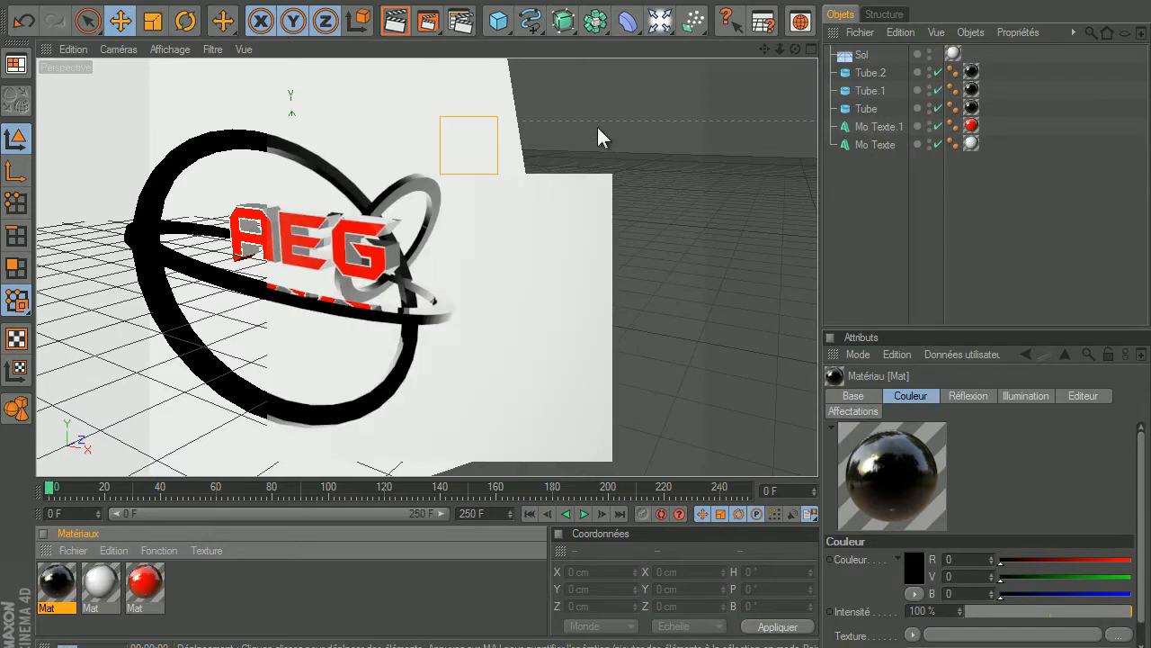
left_click(654, 122)
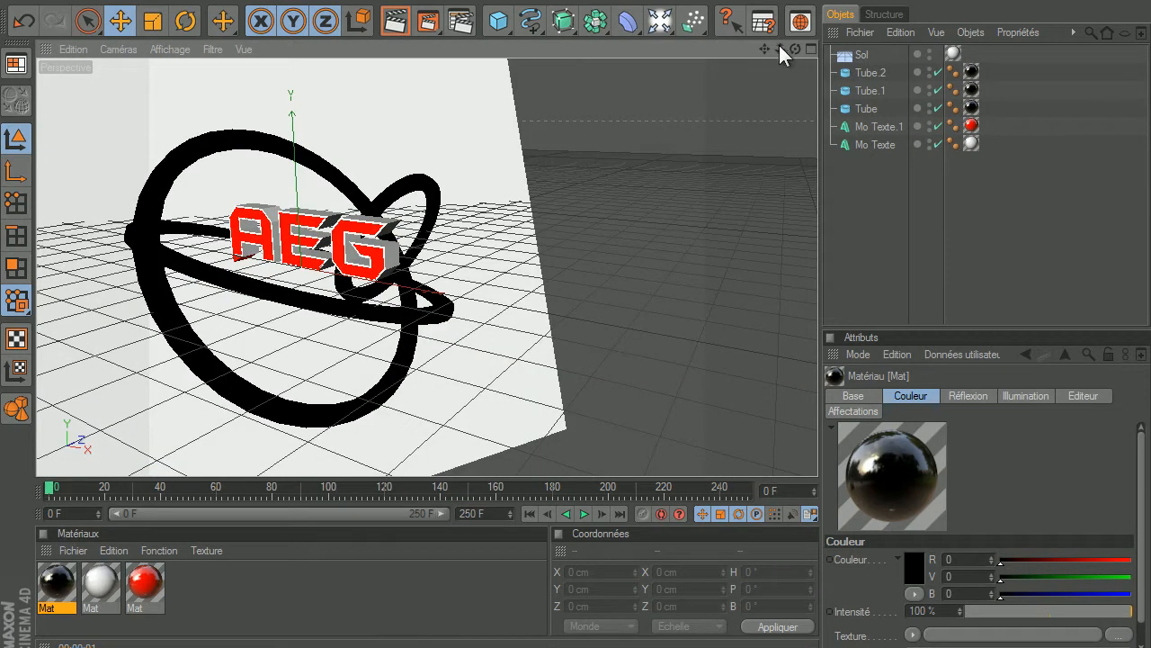
Rotate the white floor so that it stands as a backdrop behind the whole title and rings.
left_click_drag(766, 48, 585, 307)
left_click(517, 140)
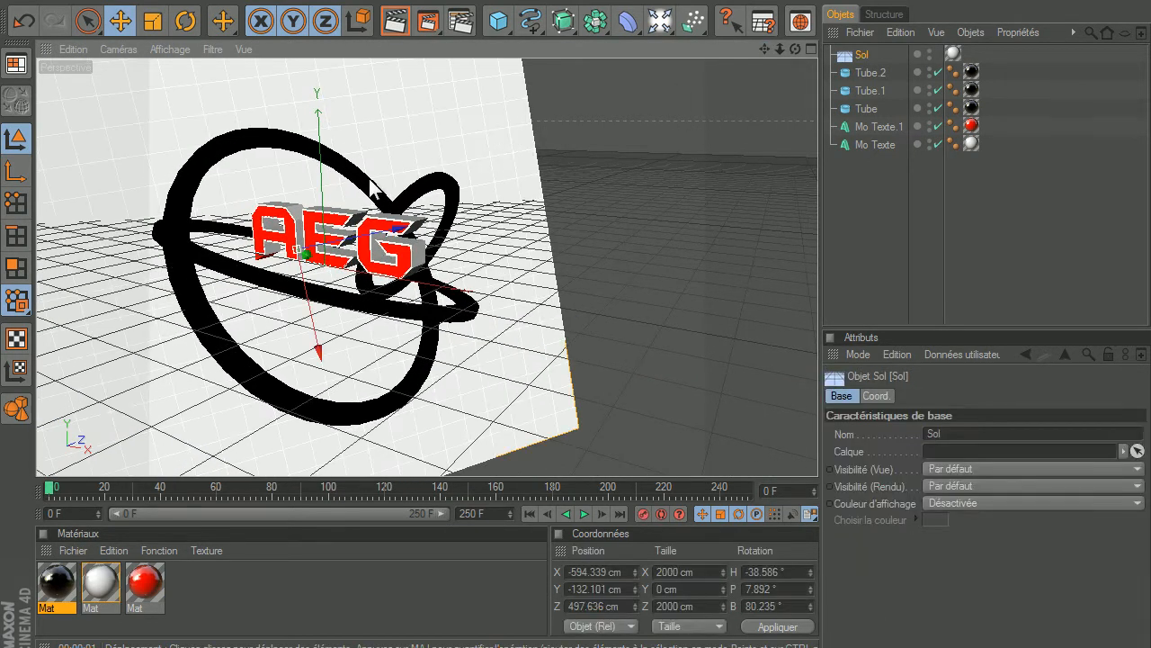
left_click(191, 20)
left_click_drag(347, 246, 578, 311)
left_click(120, 20)
left_click(580, 60)
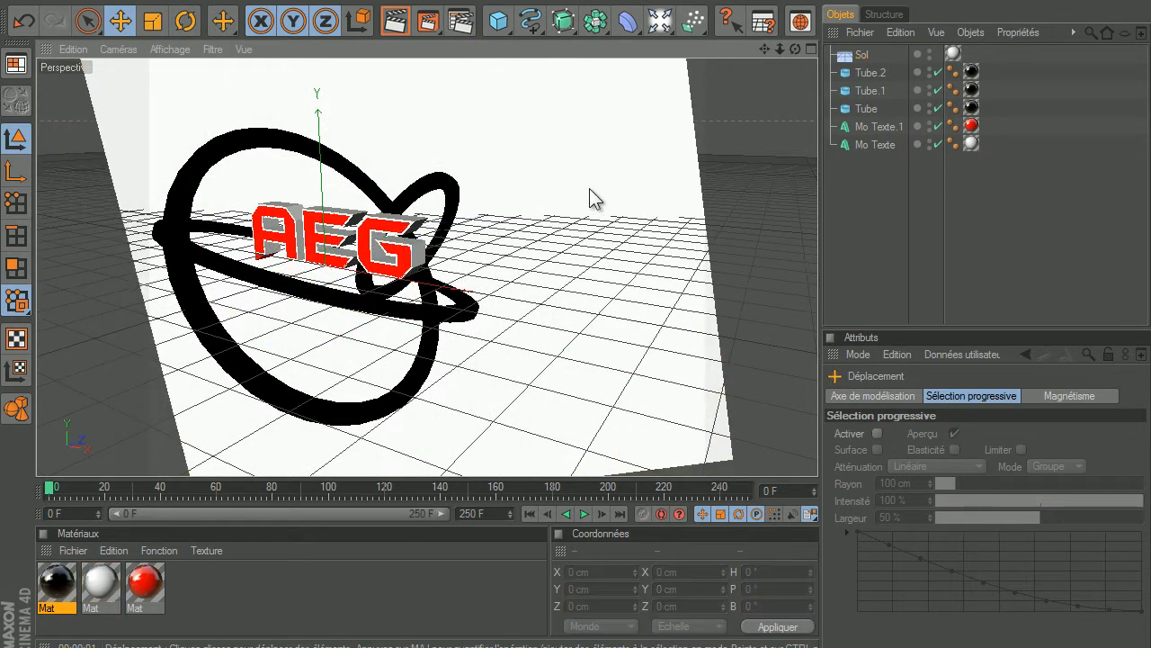
Add two new Mo Texte objects to the scene.
mouse_move(761, 48)
left_mouse_down()
mouse_move(579, 315)
mouse_move(760, 47)
left_mouse_up()
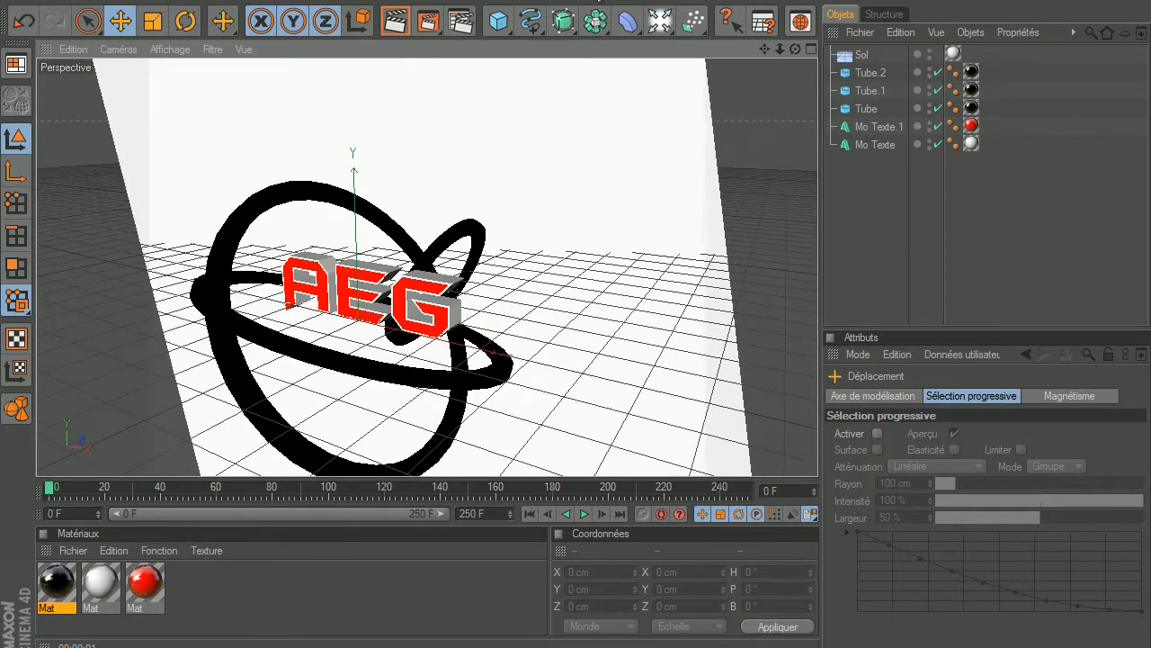
left_click(499, 4)
left_click(514, 198)
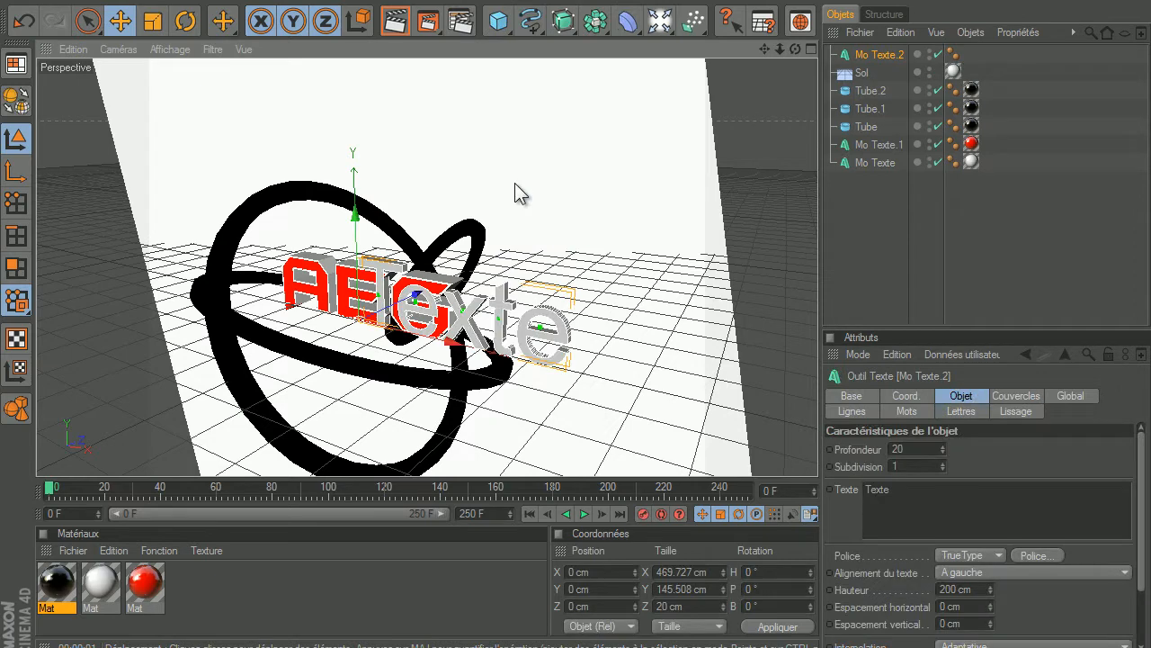
left_click(500, 4)
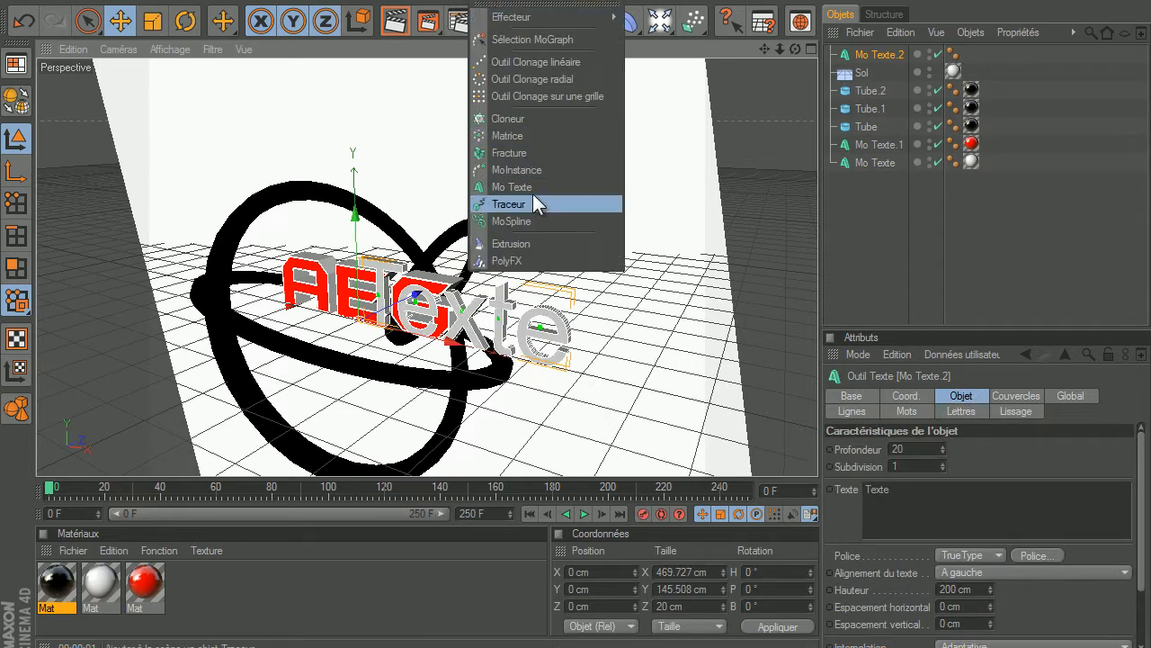
left_click(512, 186)
left_click_drag(1005, 75, 890, 54)
left_click(1032, 68)
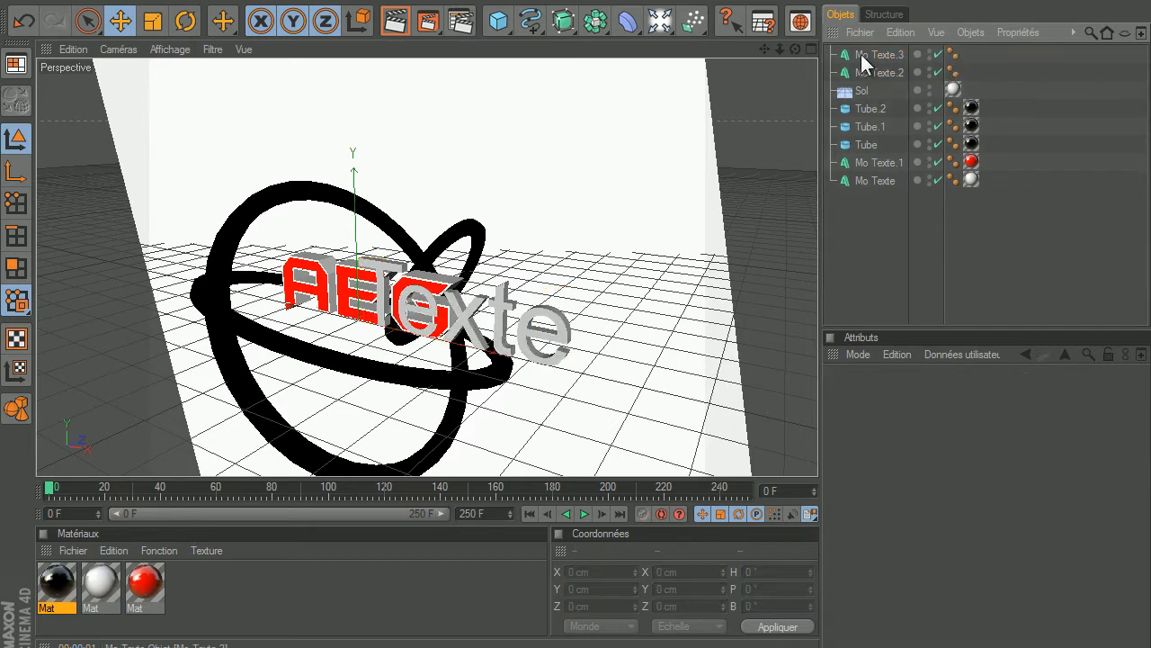
Set the depth of both new text objects, Mo Texte.2 and Mo Texte.3, to 50.
left_click(870, 54)
left_click(869, 71, "shift")
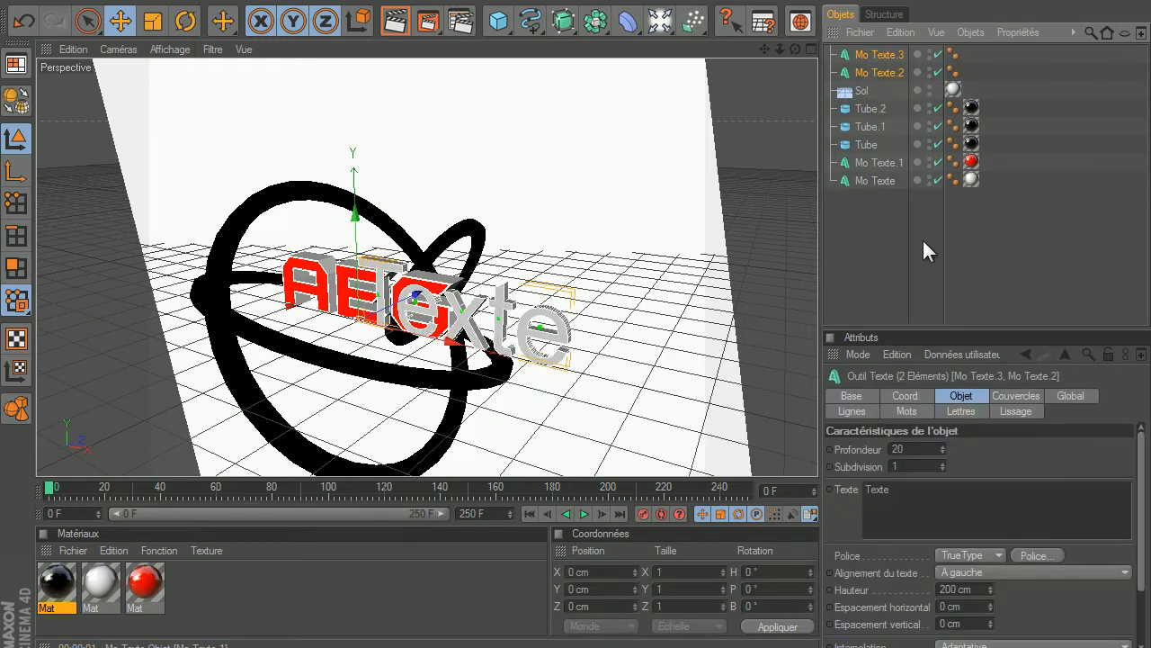
left_click(913, 448)
type("50")
key("Return")
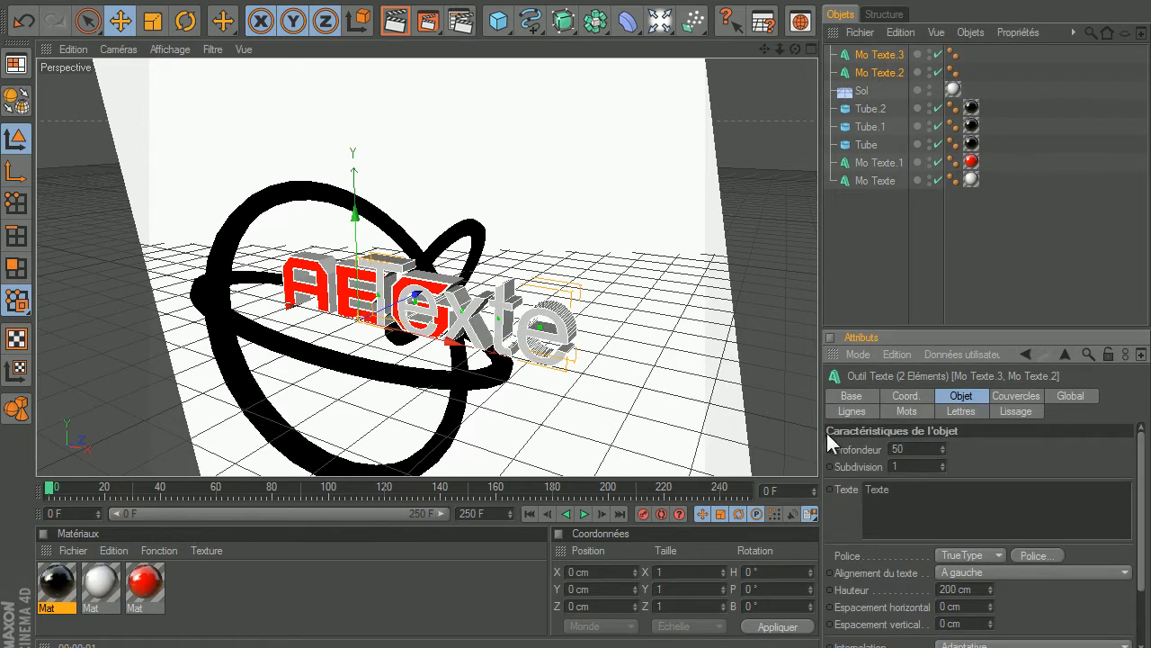
Set the font of Mo Texte.3 to BatmanForeverAlternate.
left_click(1025, 554)
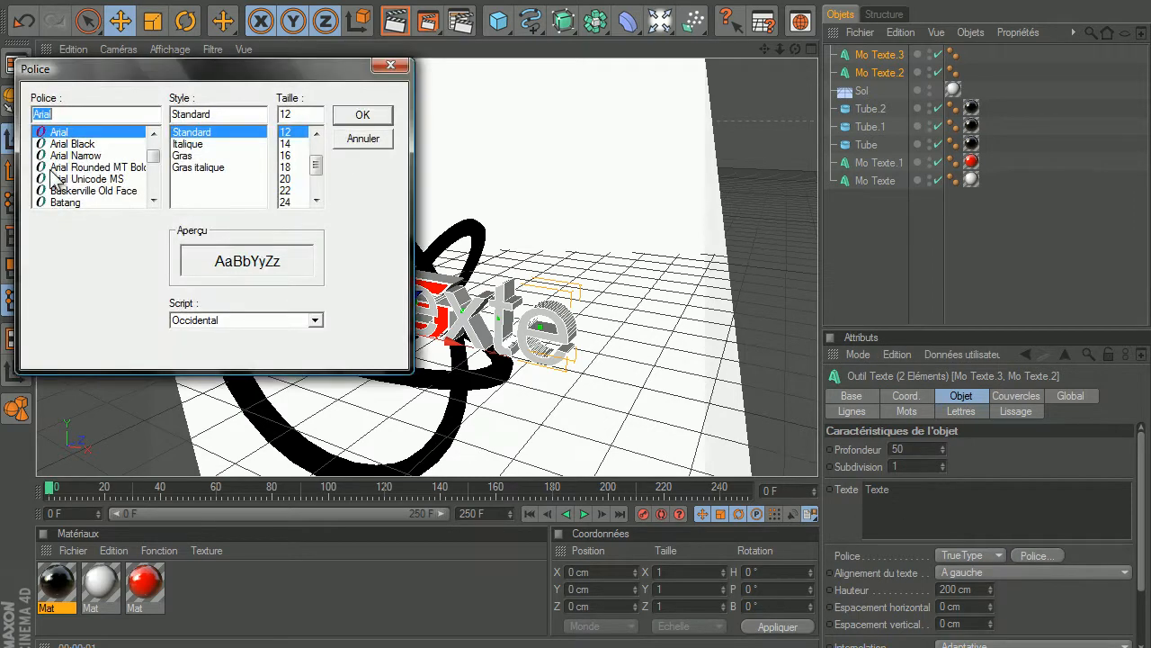
left_click(390, 64)
left_click(887, 59)
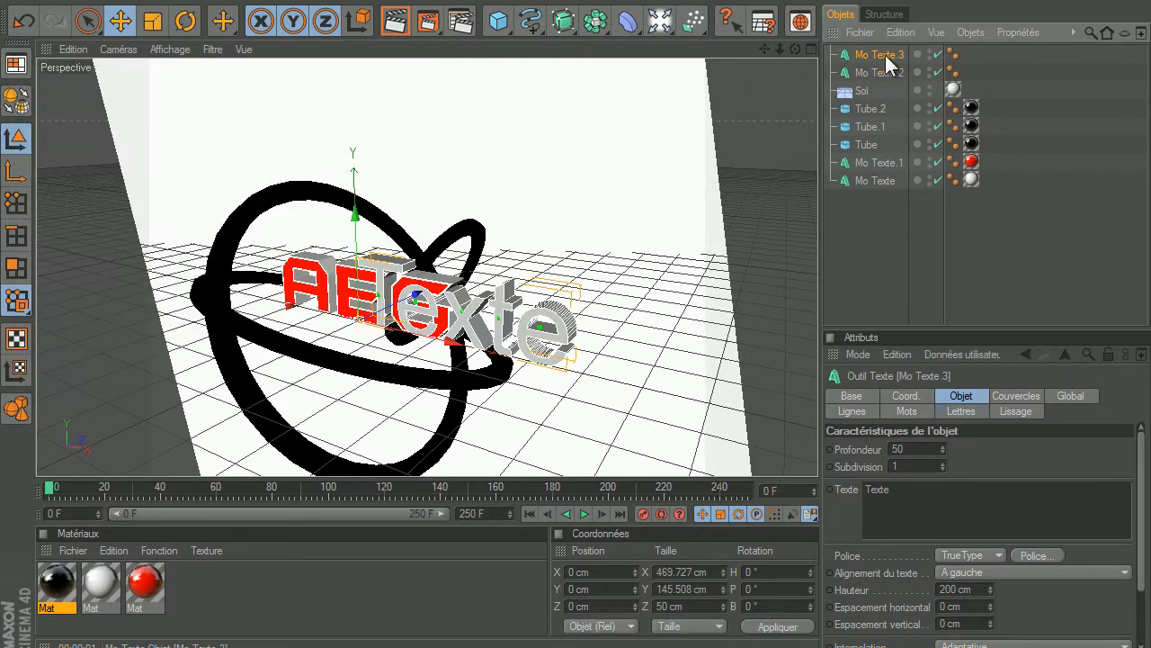
left_click(1037, 561)
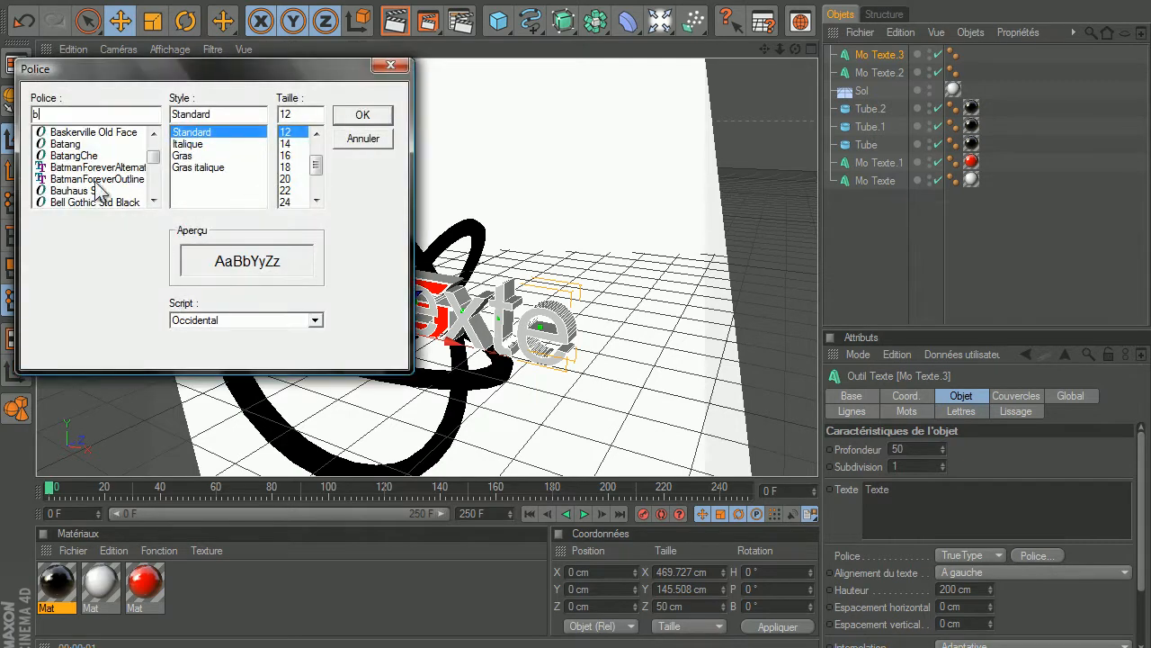
left_click(90, 167)
left_click(363, 116)
Set the font of Mo Texte.2 to BatmanForeverOutline.
left_click(865, 72)
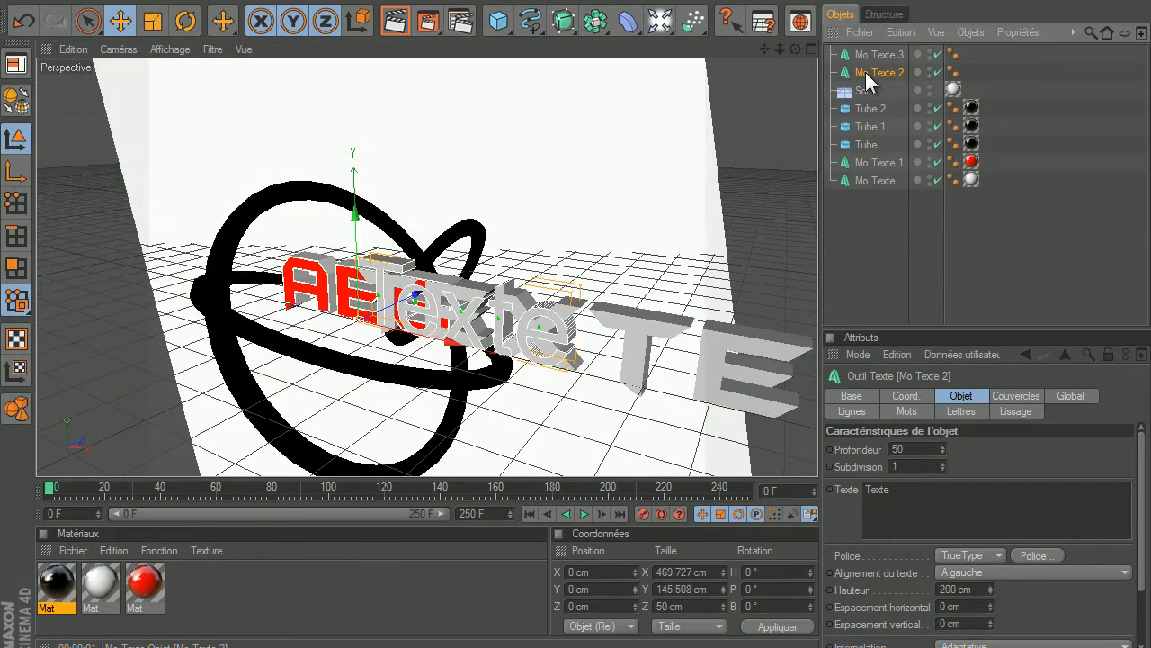
left_click(1015, 552)
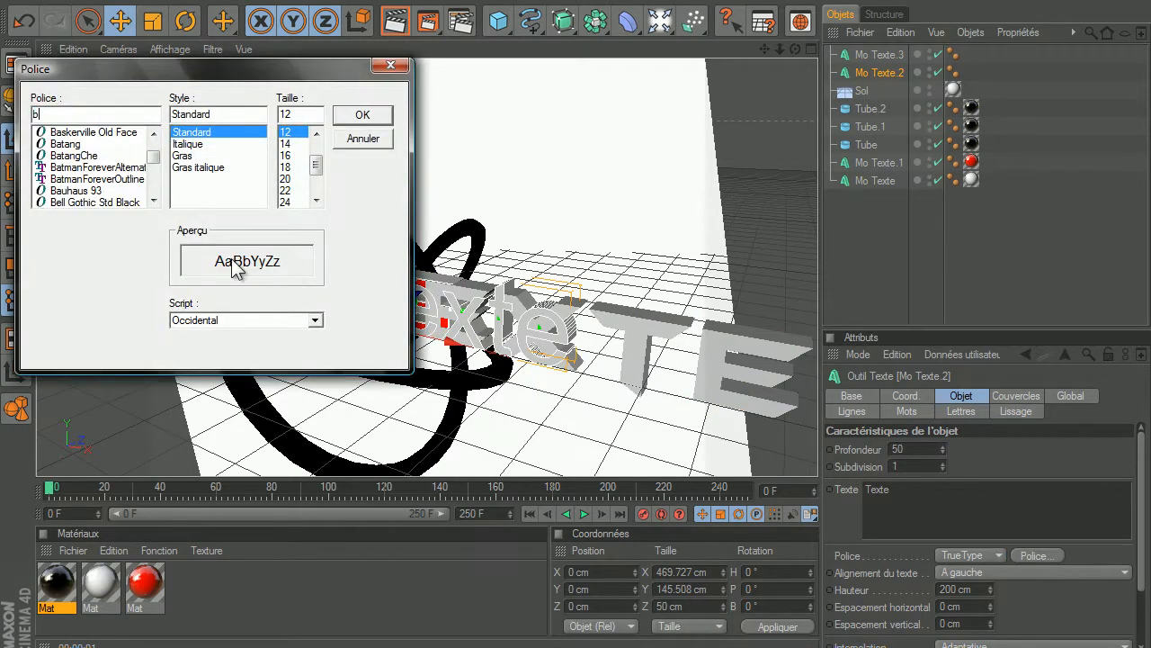
left_click(94, 179)
left_click(363, 115)
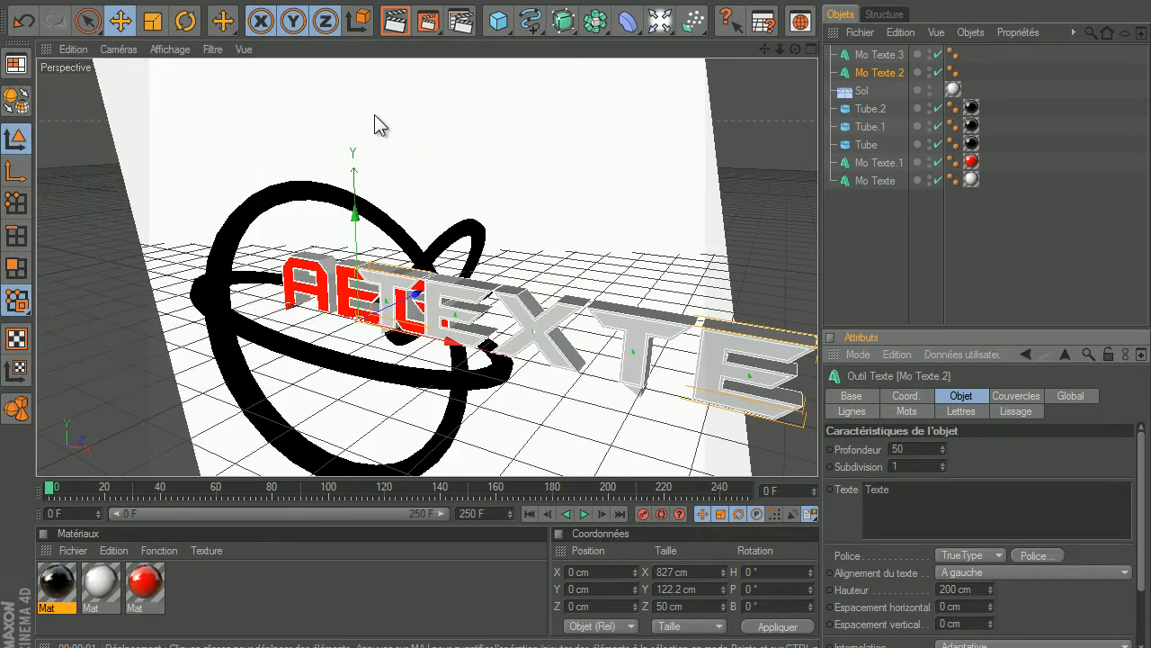
Apply the red material to Mo Texte.3 and the white one to Mo Texte.2, and change both texts to Man2.
left_click_drag(142, 583, 536, 337)
left_click_drag(49, 584, 531, 301)
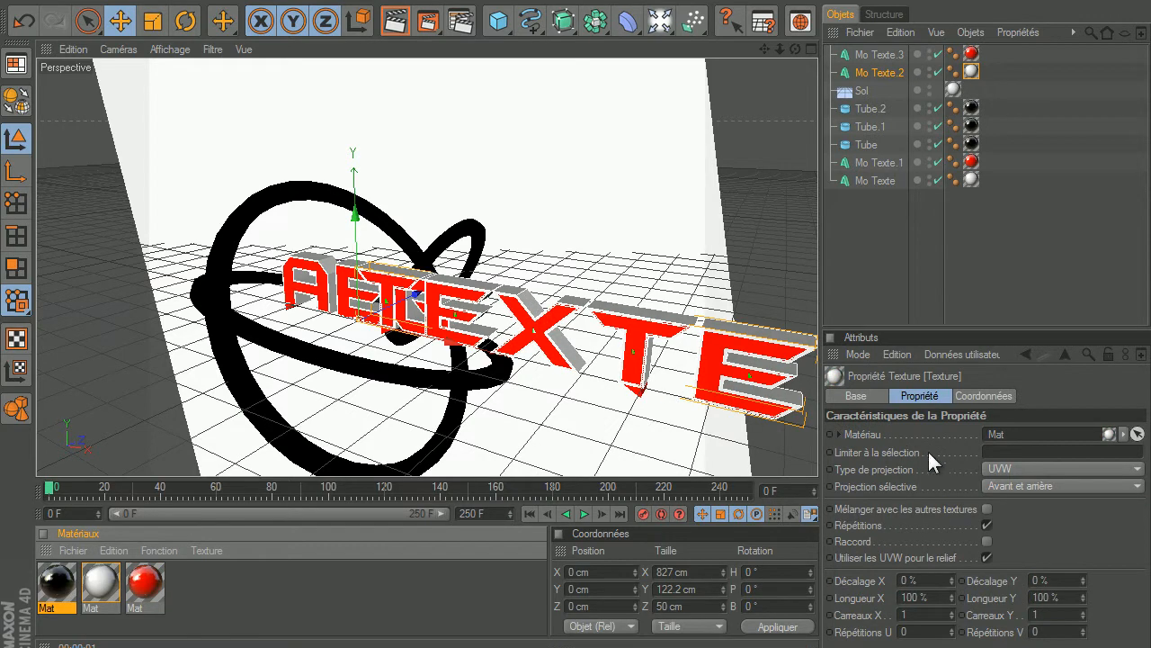
left_click(899, 46)
left_click(879, 55)
left_click(878, 73, "ctrl")
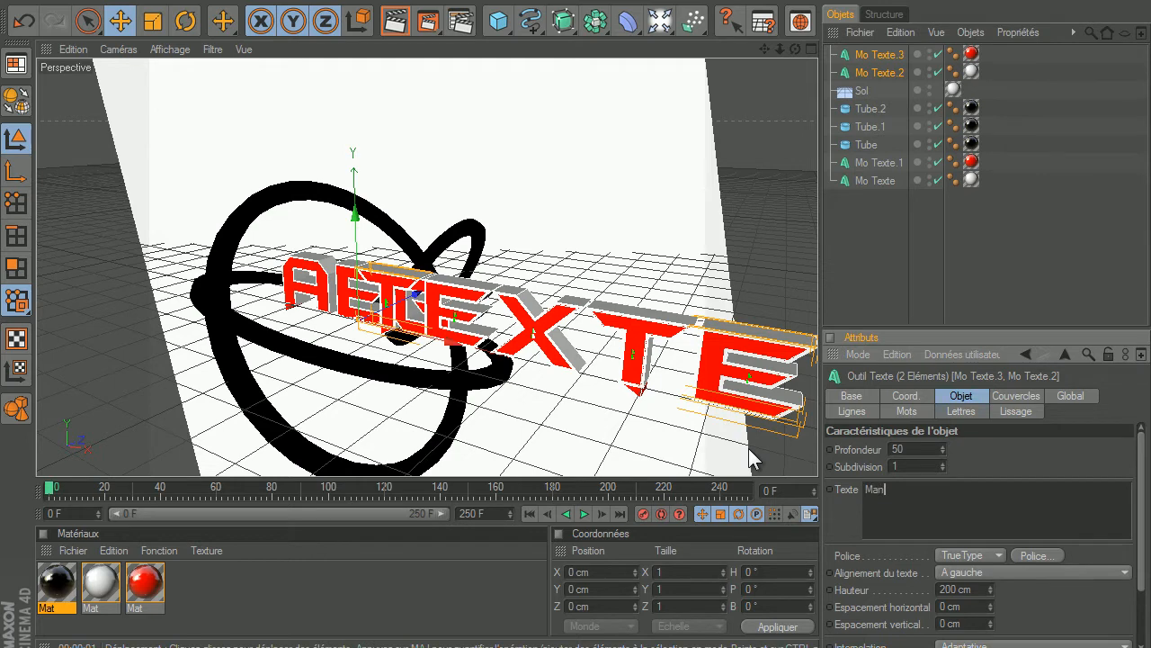
left_click(775, 261)
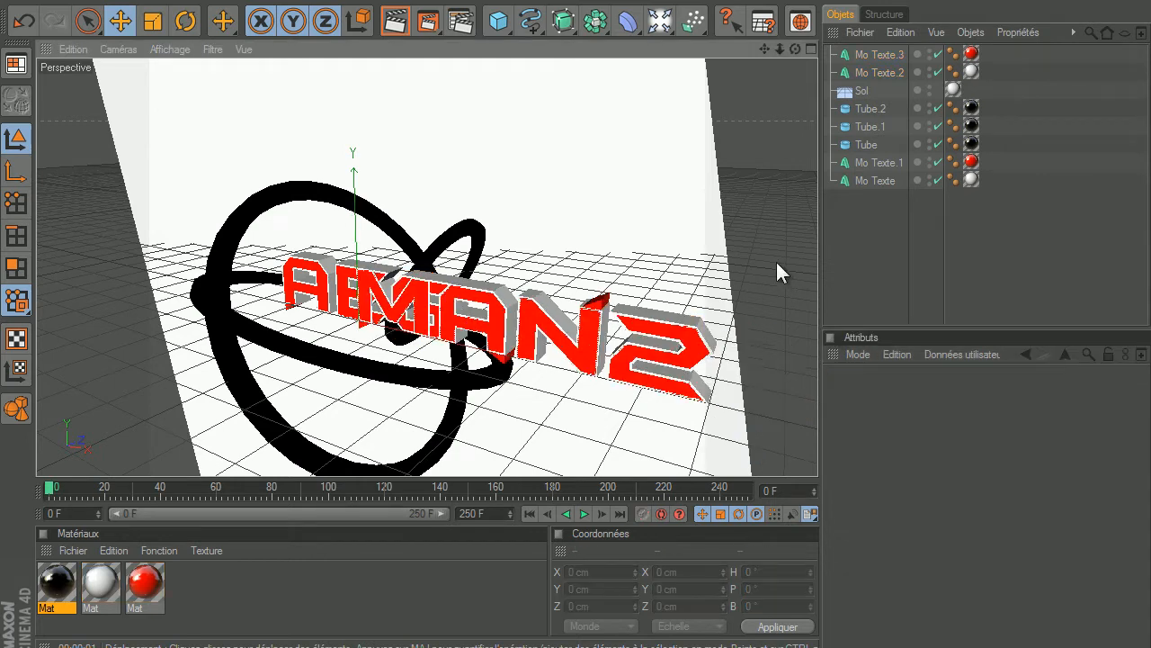
Set the height of both Man2 texts, Mo Texte.3 and Mo Texte.2, to 190 cm.
left_click(872, 56)
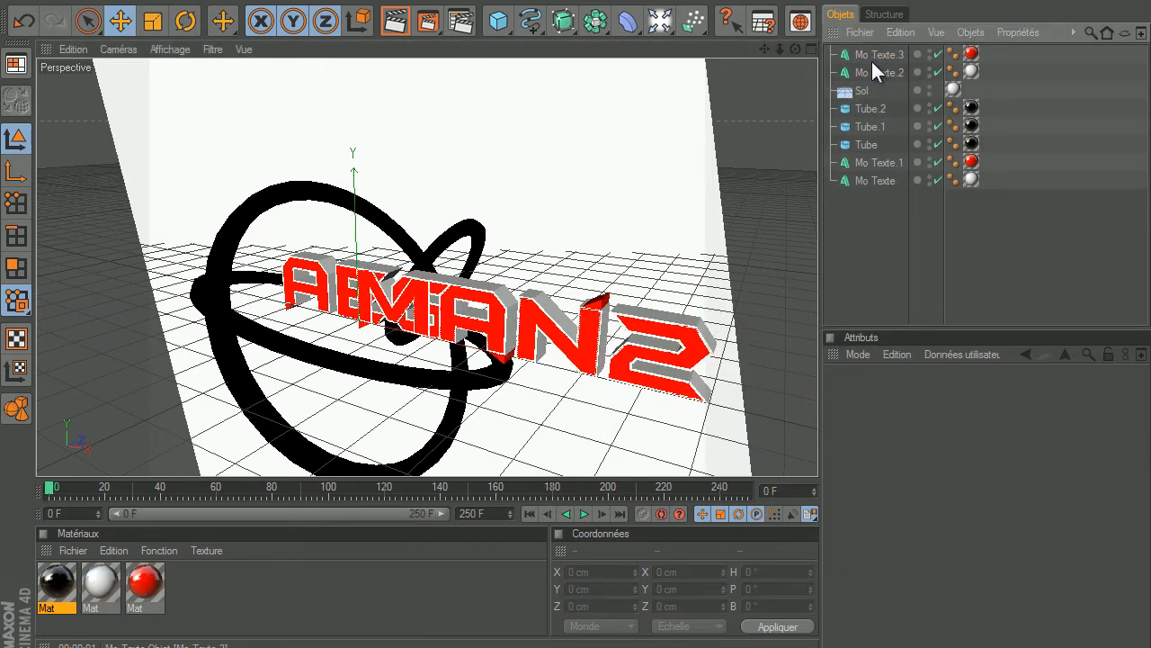
left_click(872, 72, "ctrl")
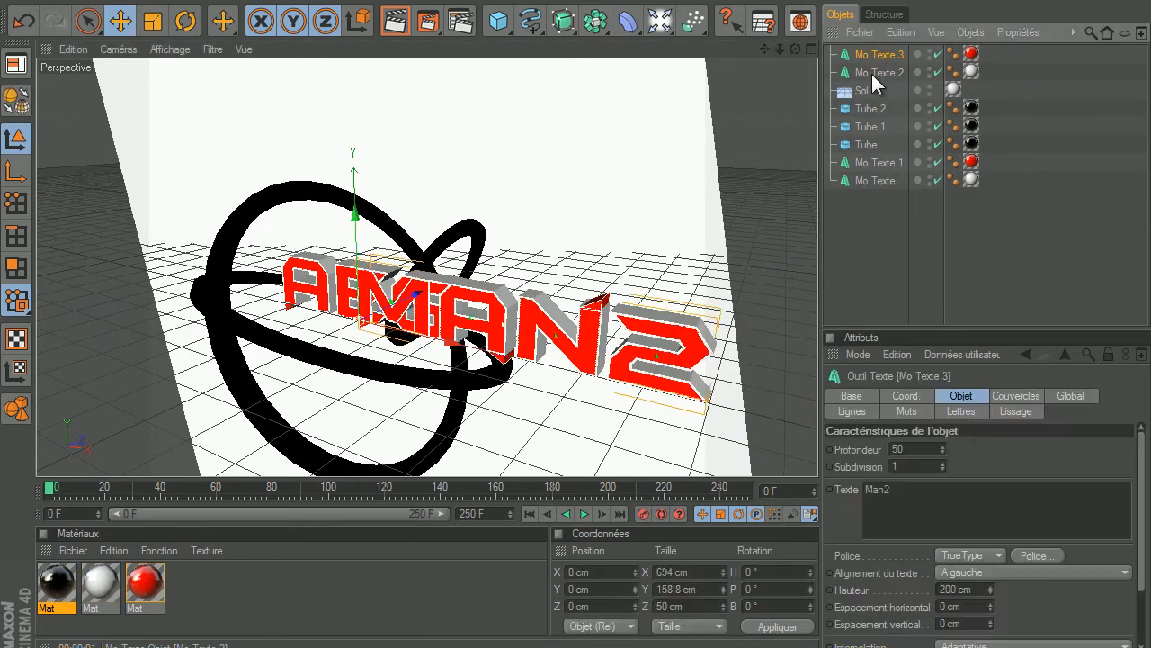
double_click(951, 588)
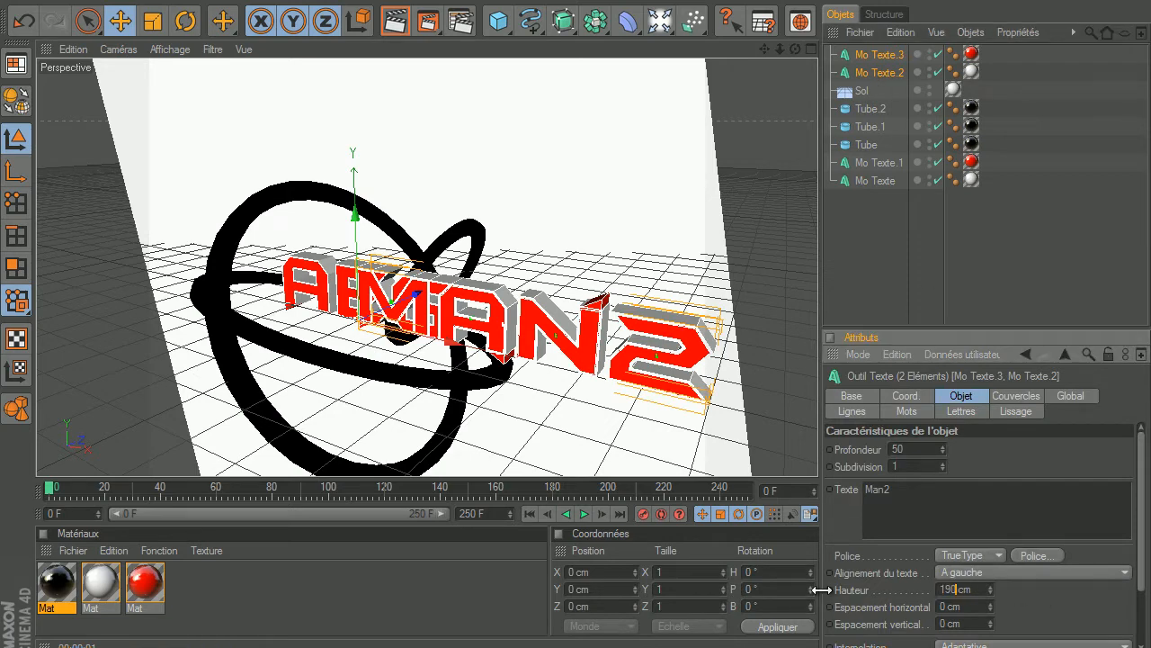
type("190")
key("Return")
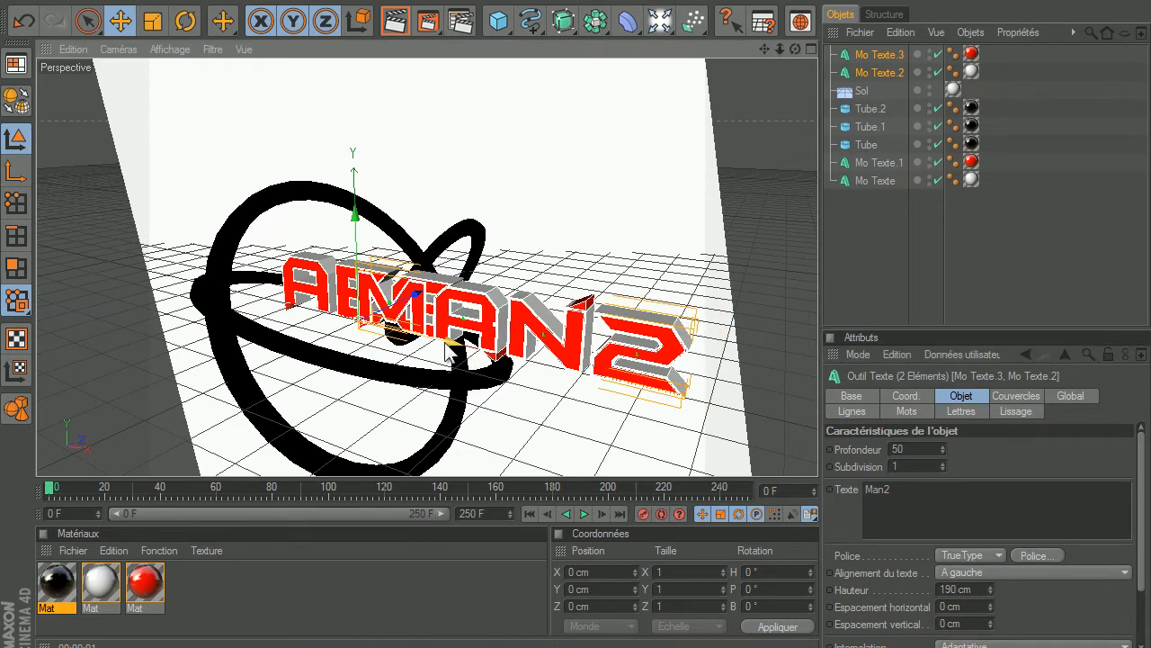
Move both Man2 texts along X to about 245 cm so they follow directly after AEG.
left_click_drag(447, 351, 583, 319)
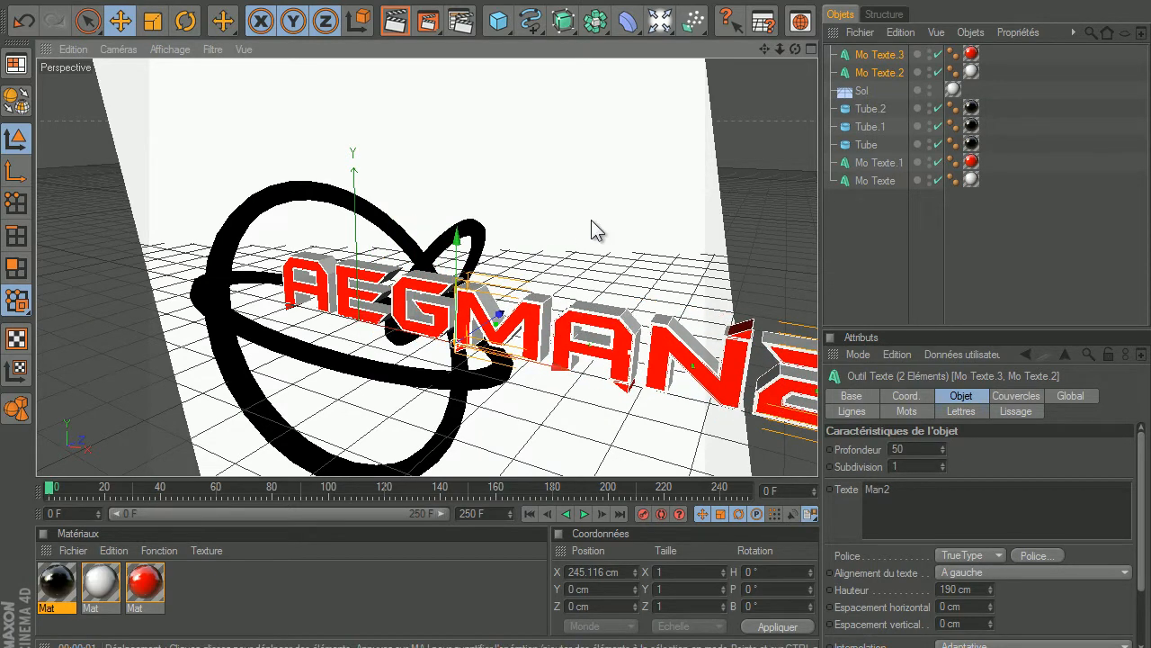
left_click(730, 187)
scroll(744, 180, "down", 1)
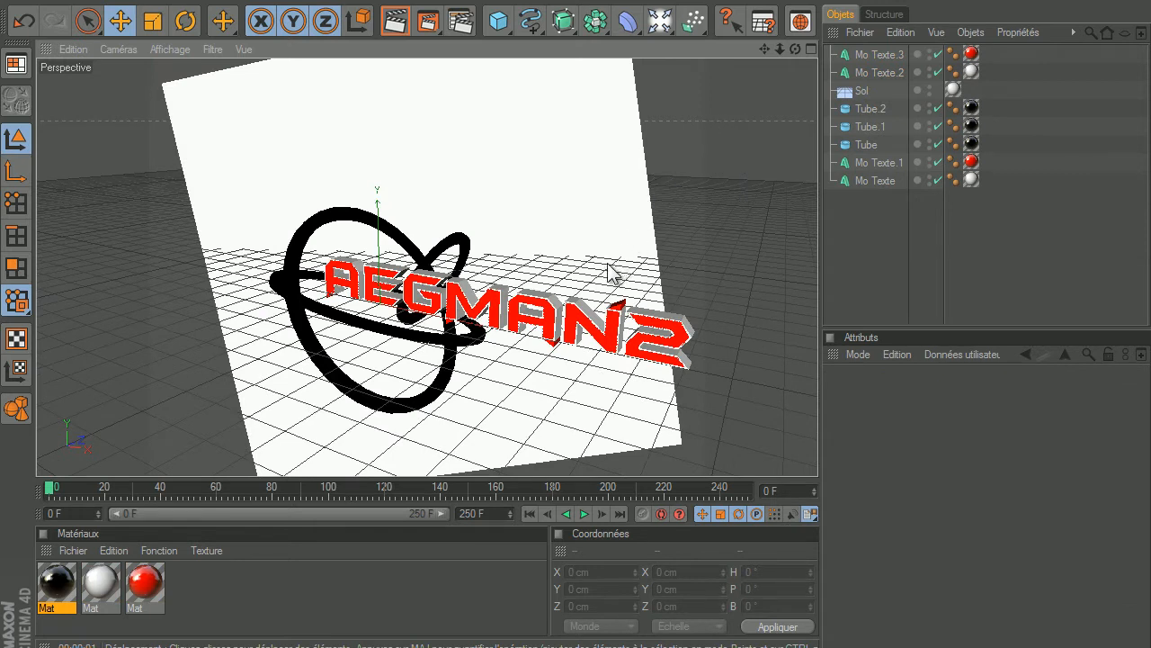
Rotate the near-horizontal ring Tube.1 into a steep diagonal tilt around the AEG text.
left_click(441, 343)
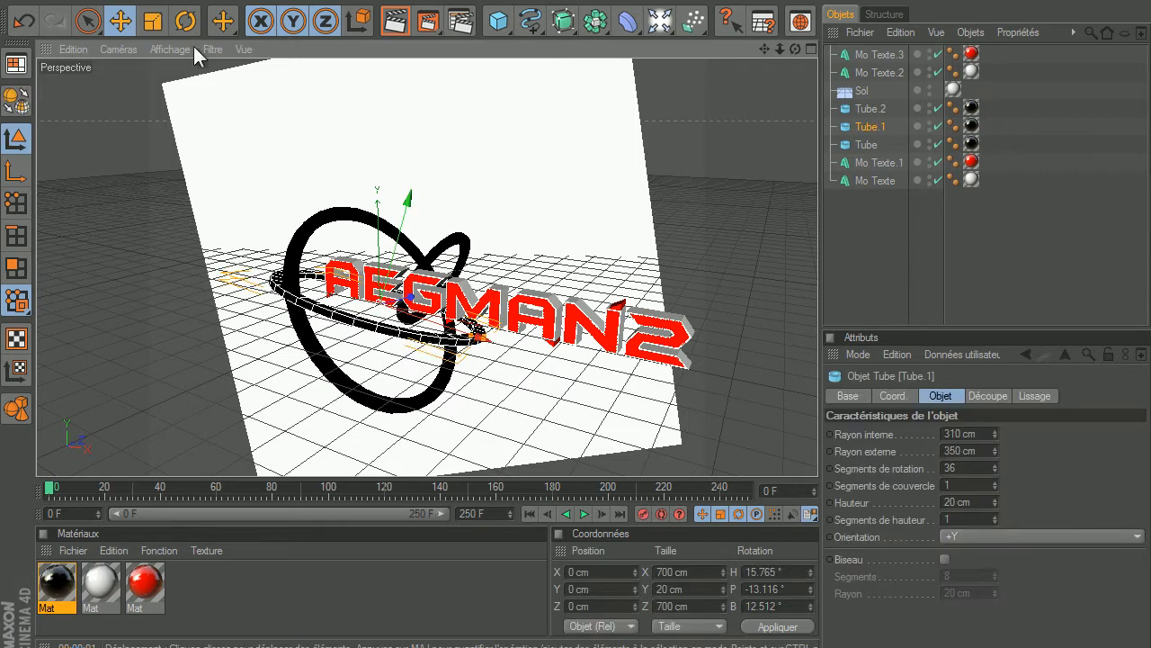
left_click(186, 21)
left_click_drag(439, 277, 430, 266)
left_click(564, 206)
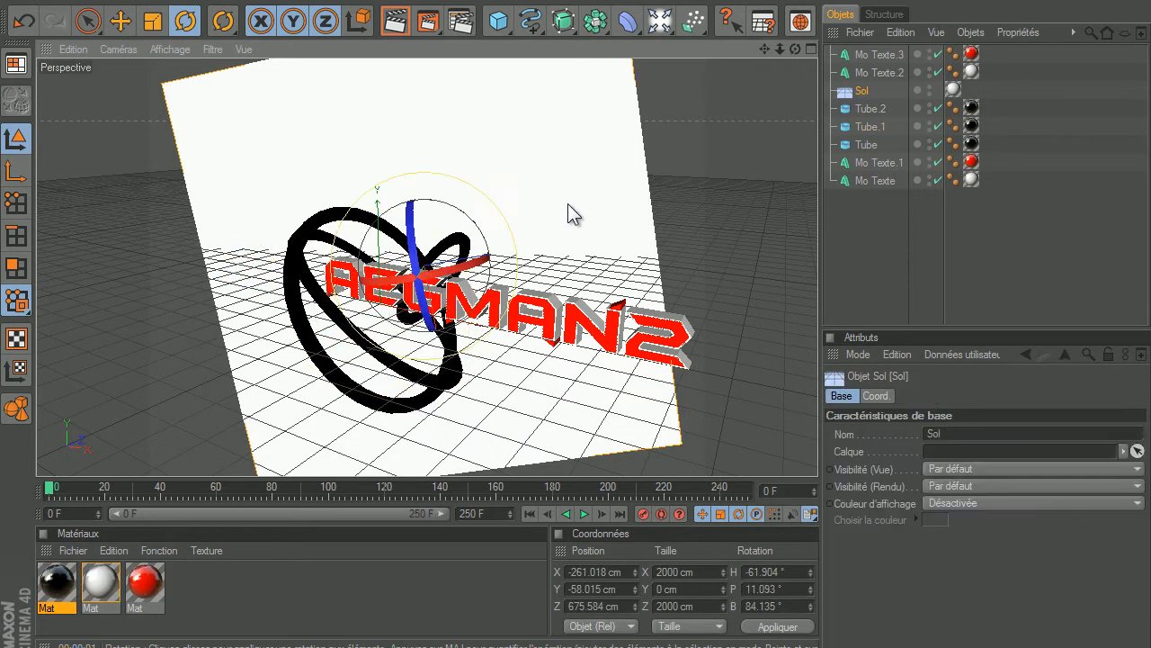
left_click(716, 205)
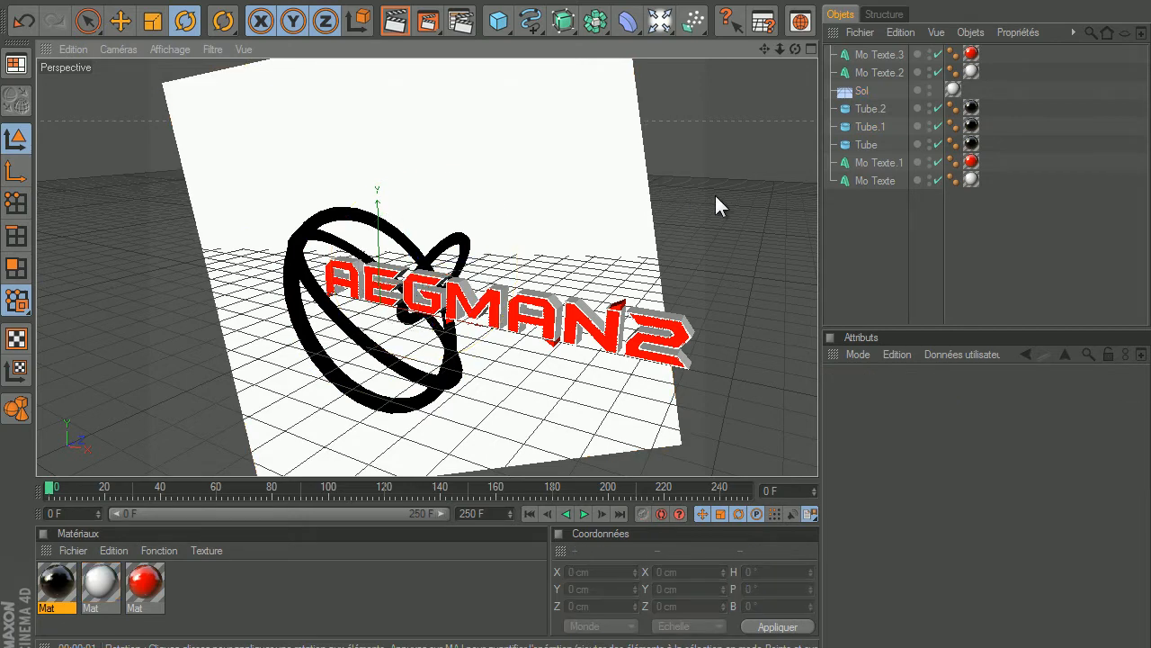
Rotate the large ring Tube to lean the opposite way, so that it crosses Tube.1 in an X shape.
scroll(716, 197, "up", 2)
left_click(254, 218)
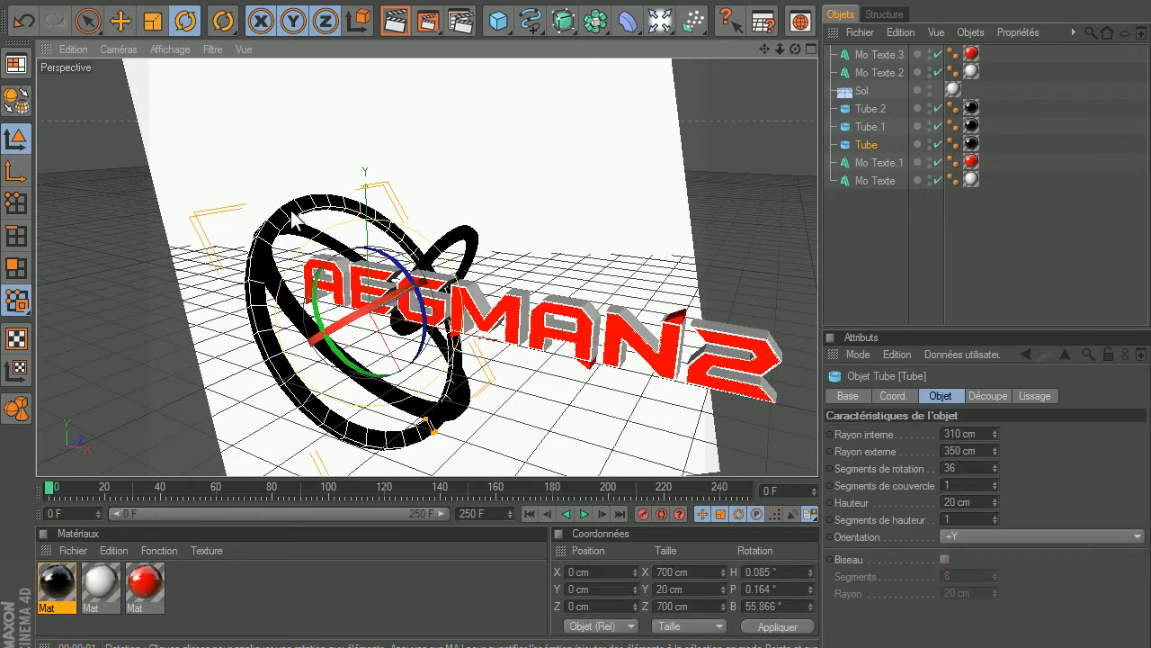
left_click_drag(396, 268, 427, 360)
left_click(723, 204)
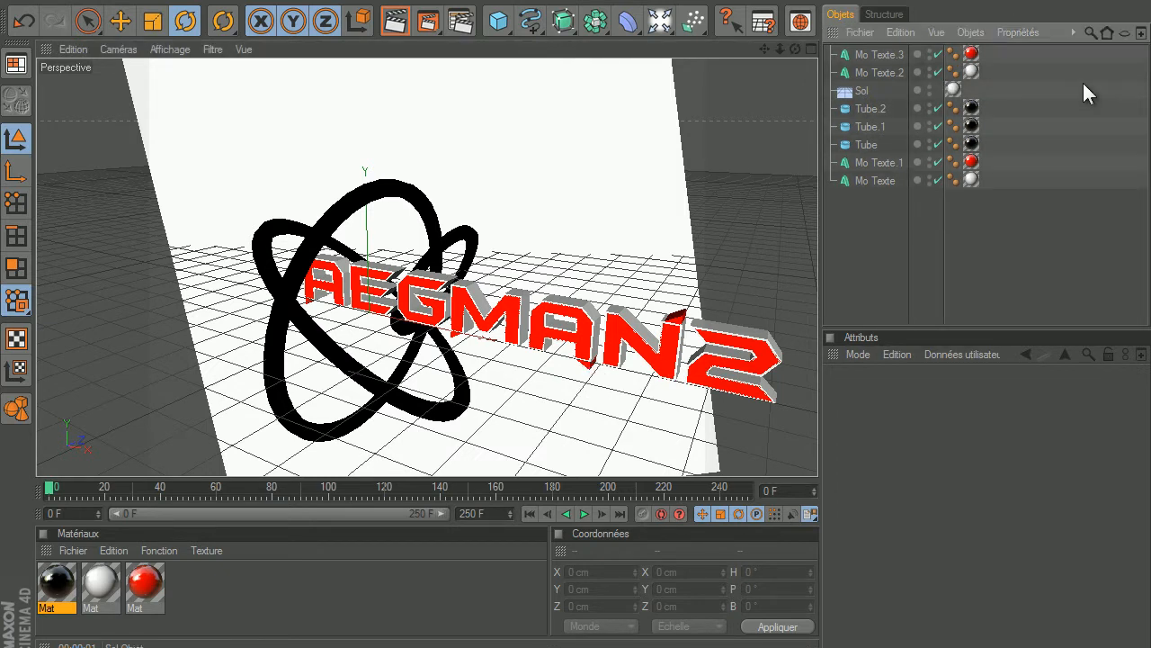
Add rigid body dynamics to both Man2 texts, Mo Texte.3 and Mo Texte.2.
left_click(889, 56)
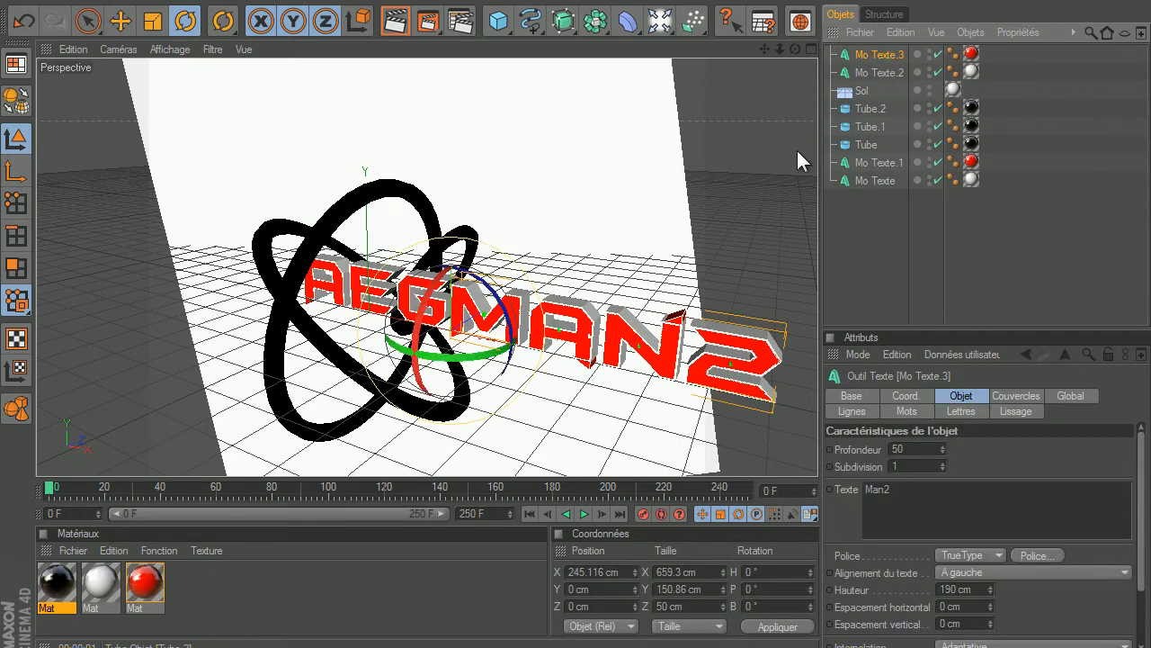
scroll(766, 131, "down", 5)
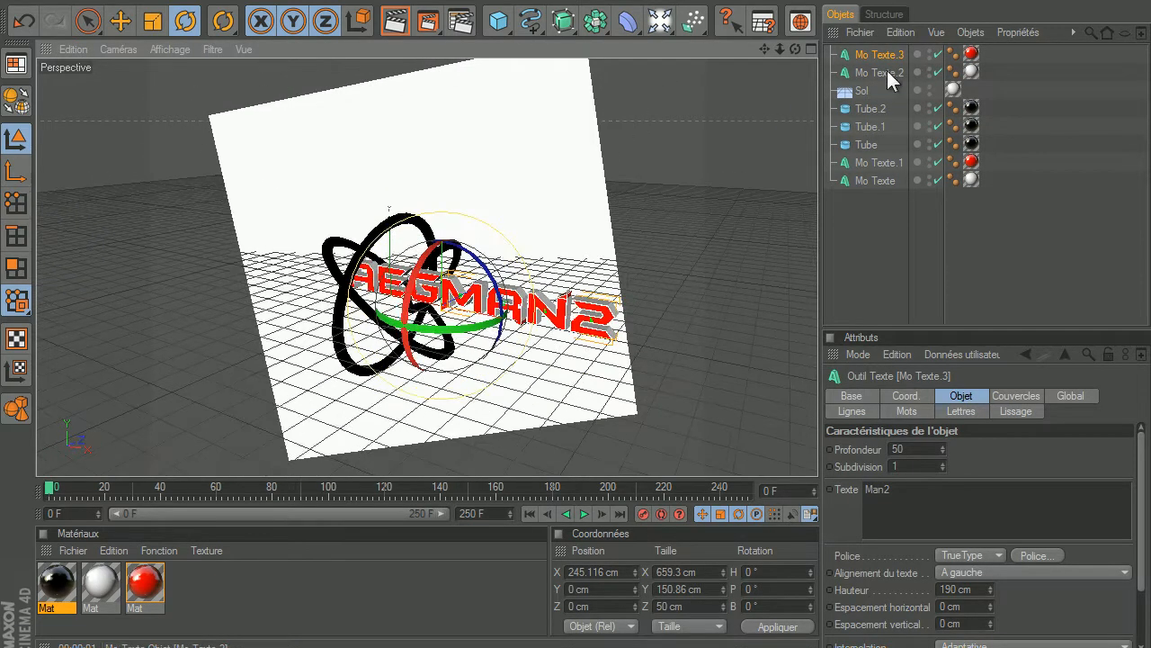
left_click(887, 71, "ctrl")
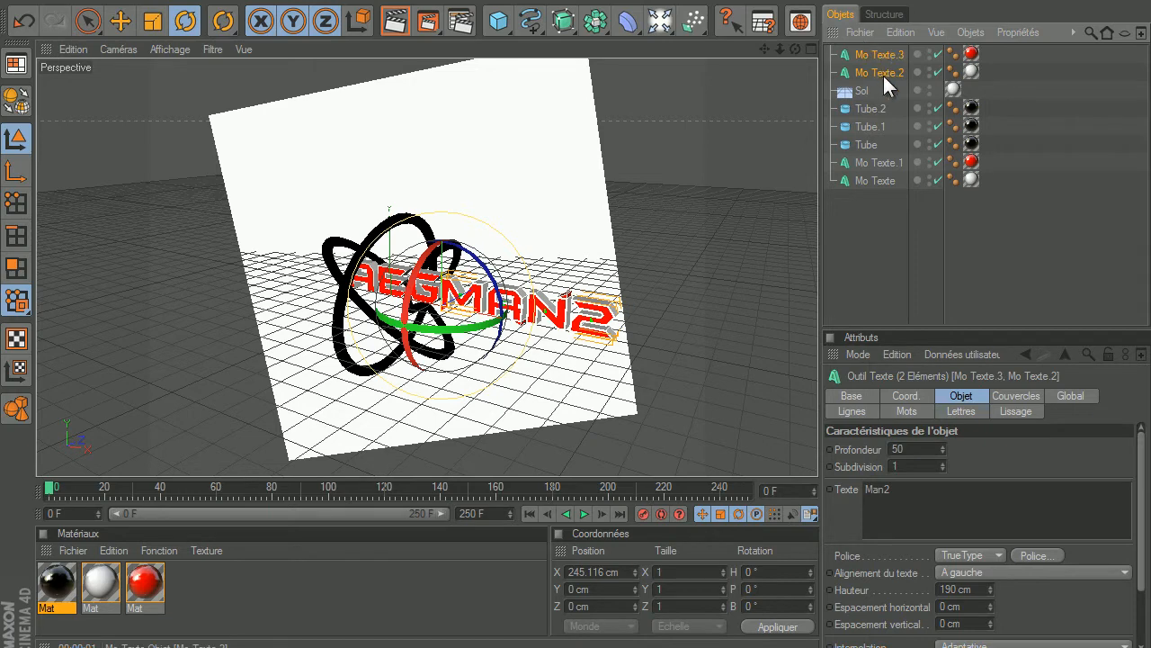
left_click(418, 2)
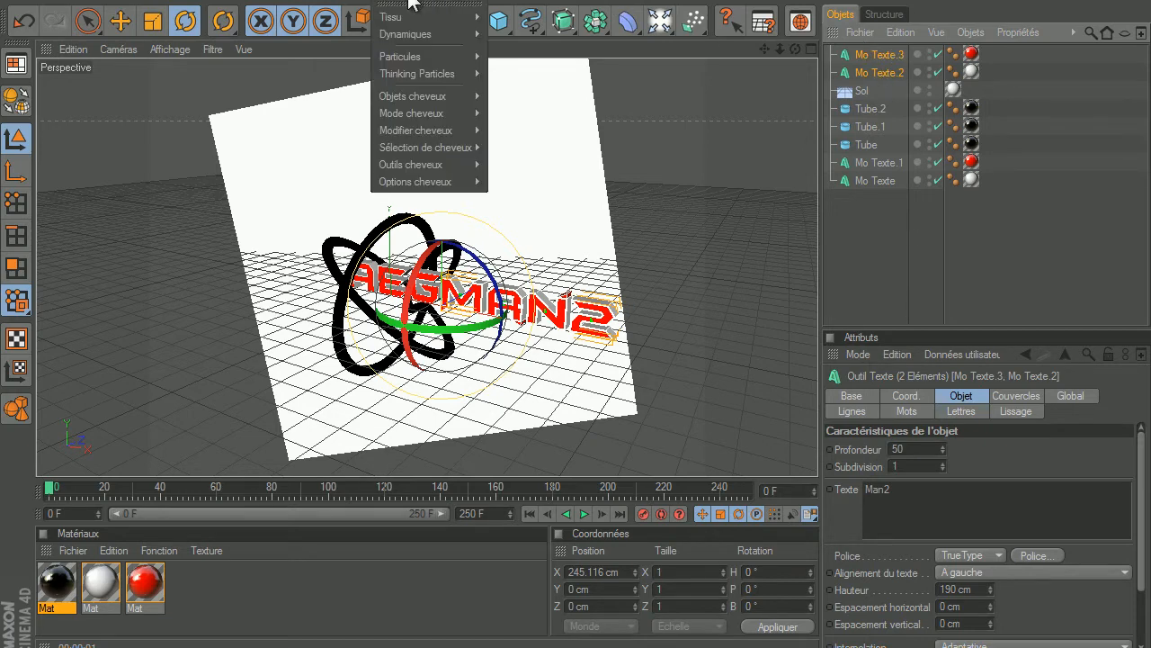
mouse_move(401, 36)
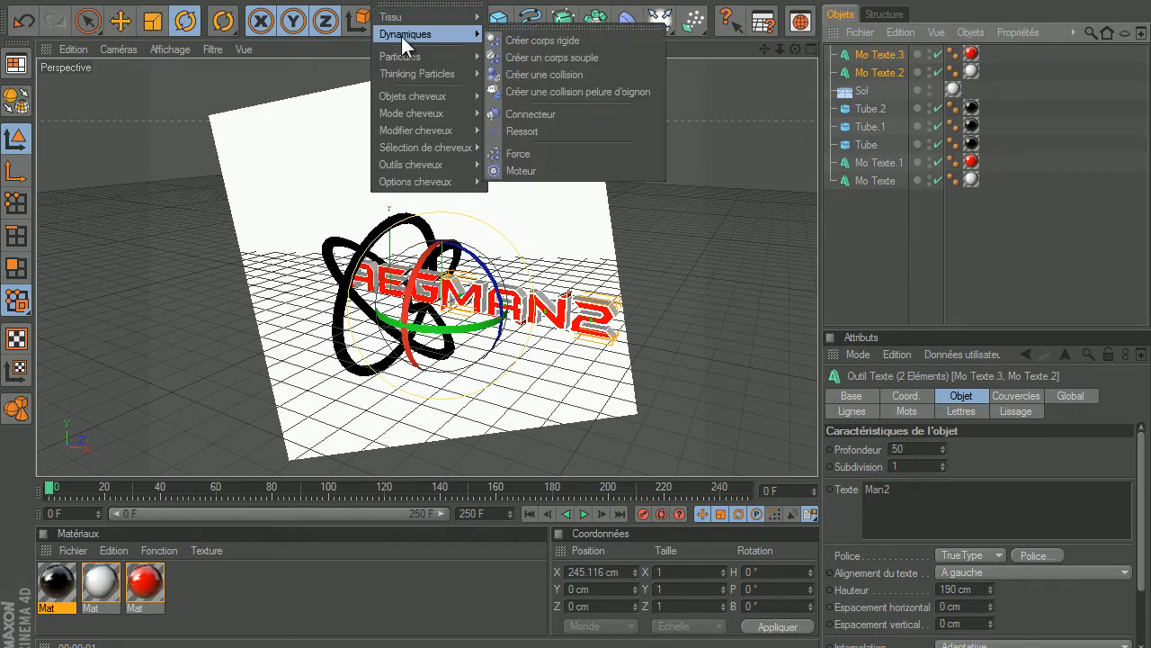
left_click(522, 38)
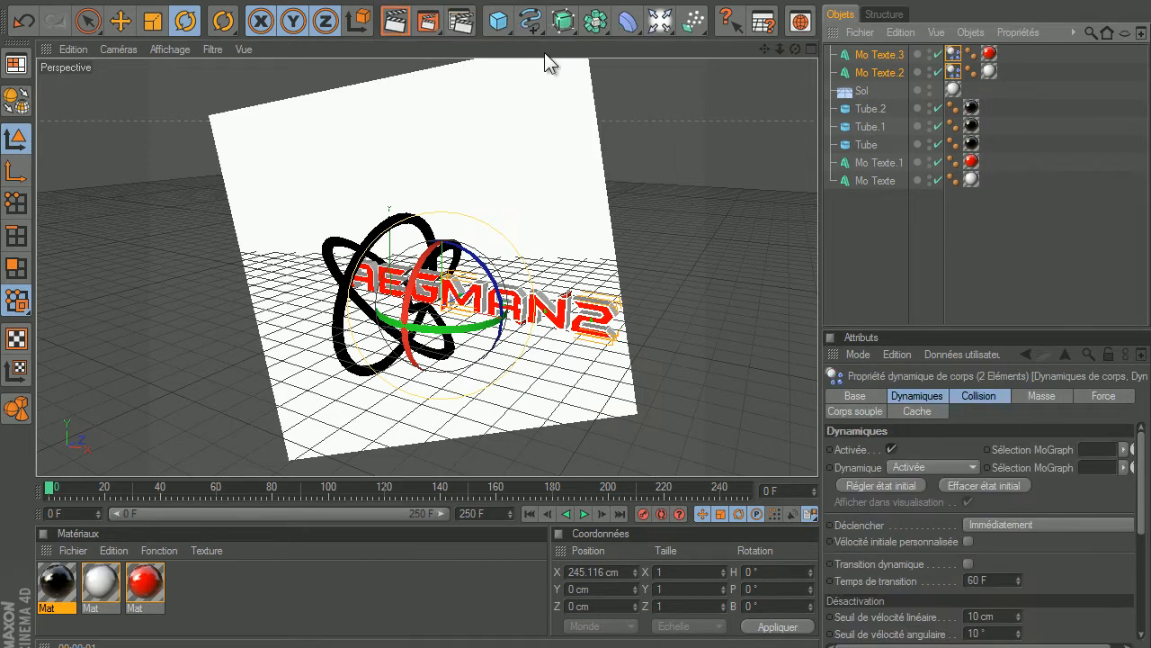
left_click(686, 128)
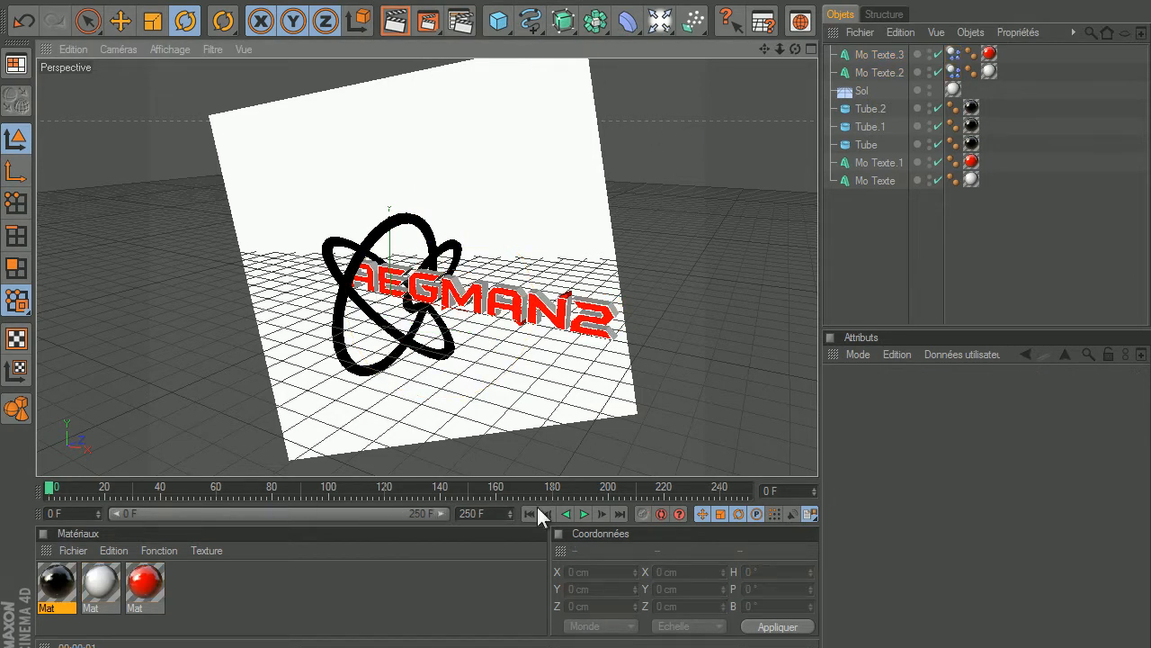
Play the animation to check the dynamics of the Man2 texts, and return to frame 0.
left_click(583, 514)
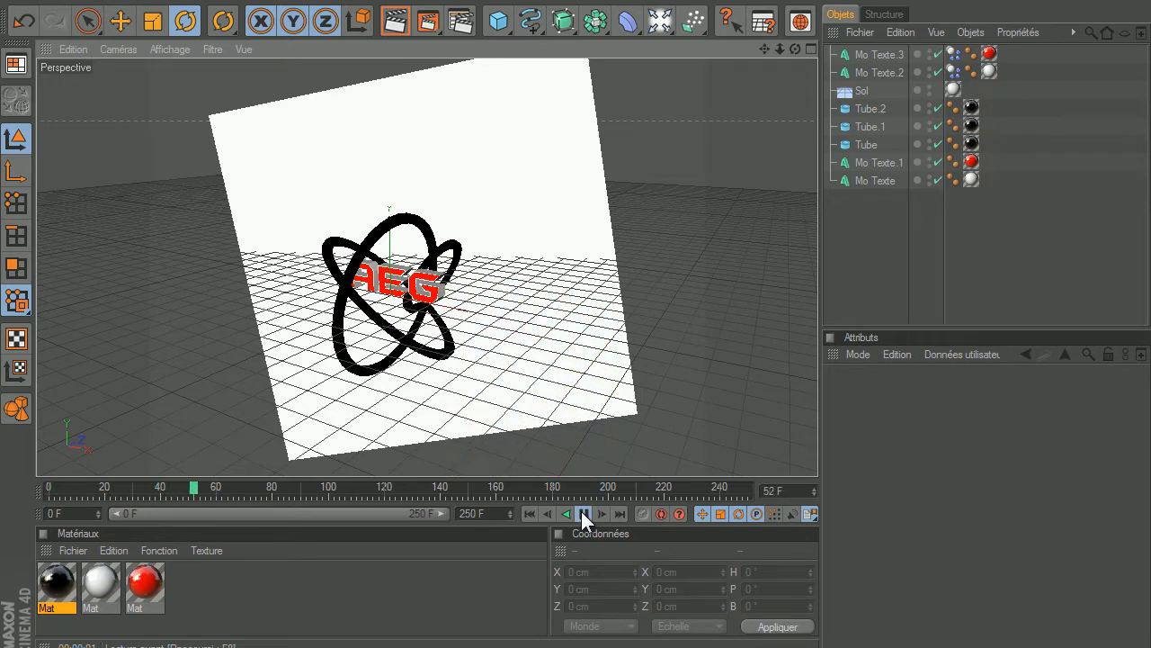
left_click(583, 513)
left_click_drag(244, 486, 34, 488)
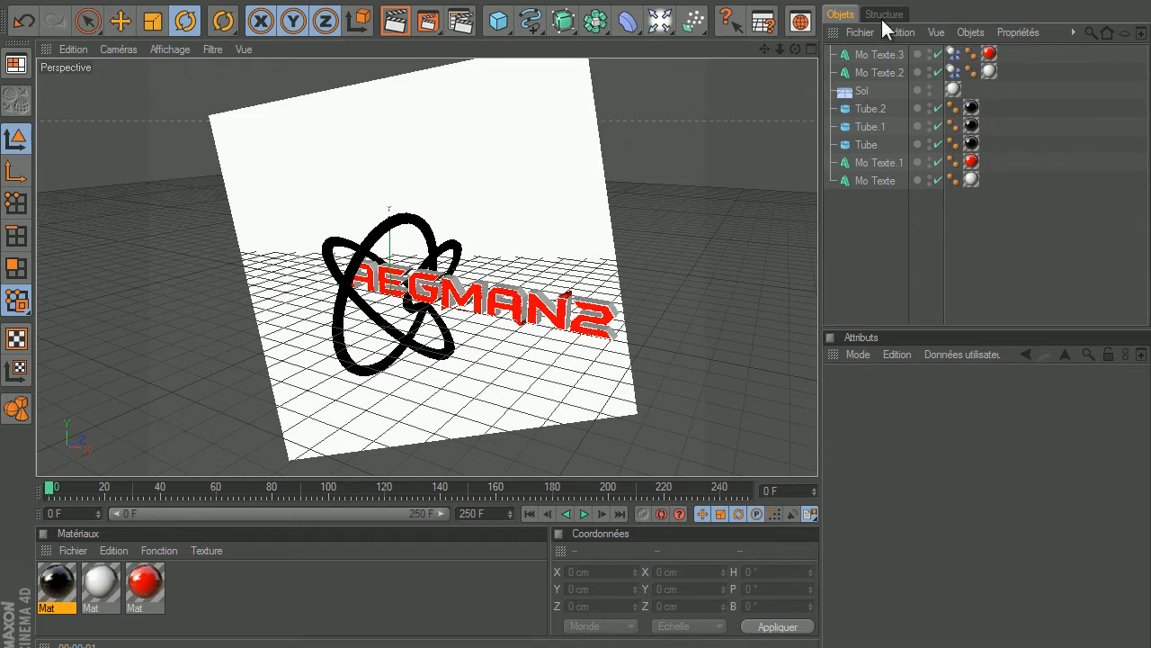
Set the height of both Man2 texts, Mo Texte.2 and Mo Texte.3, to 200 cm.
left_click(891, 71)
left_click(887, 54, "shift")
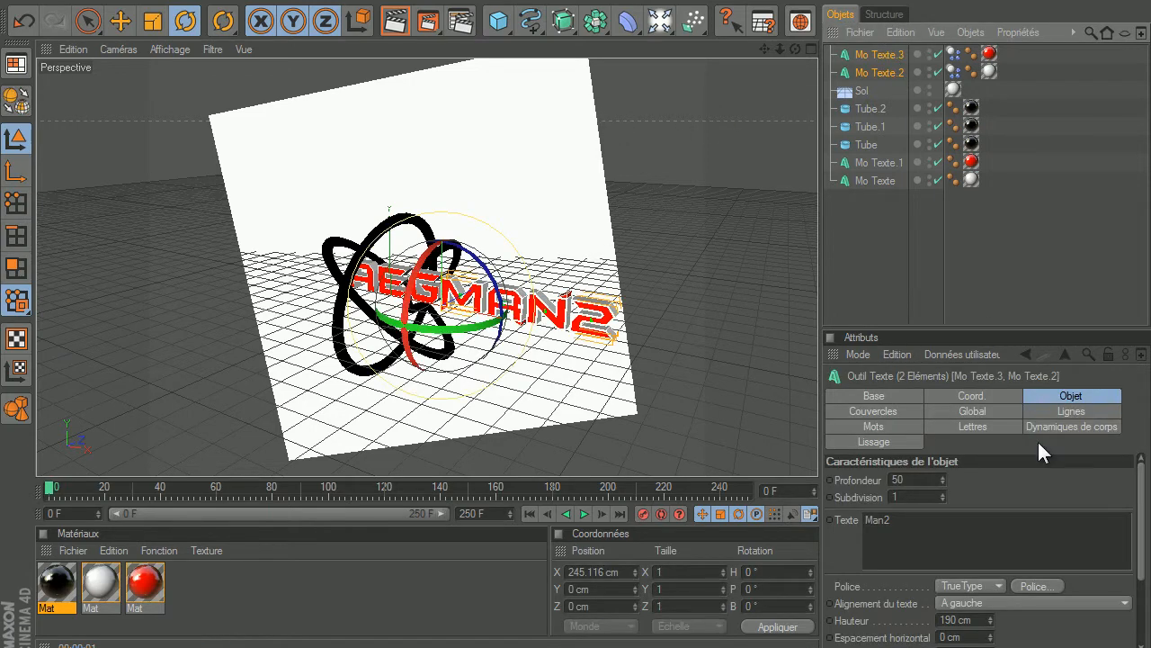
left_click(954, 620)
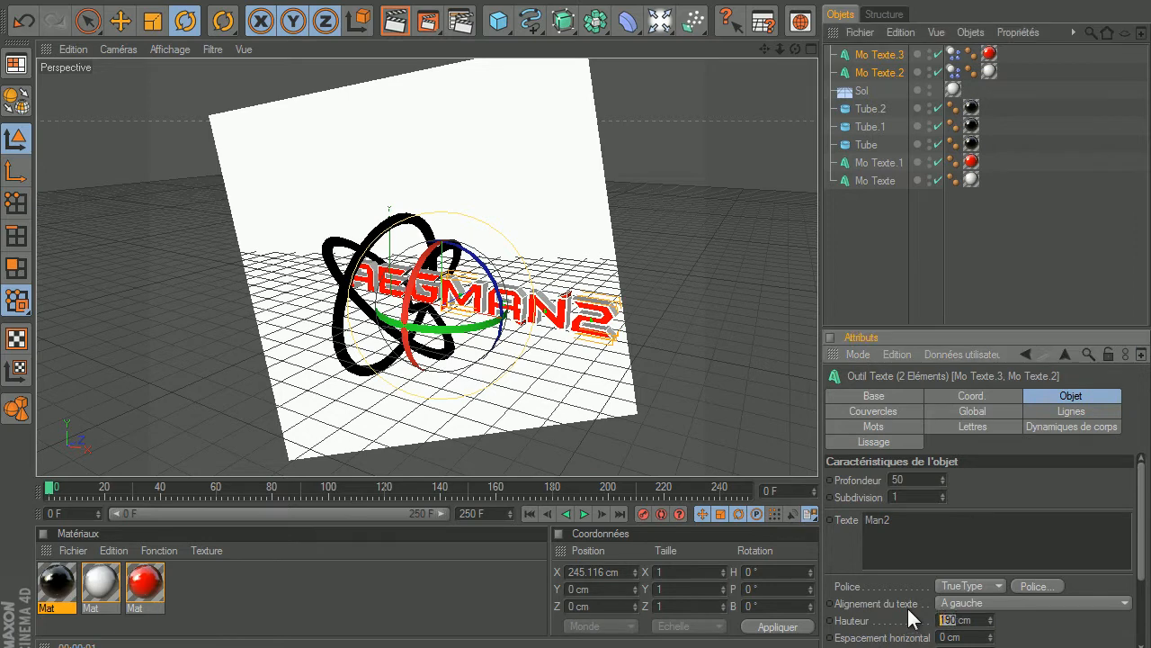
key("Return")
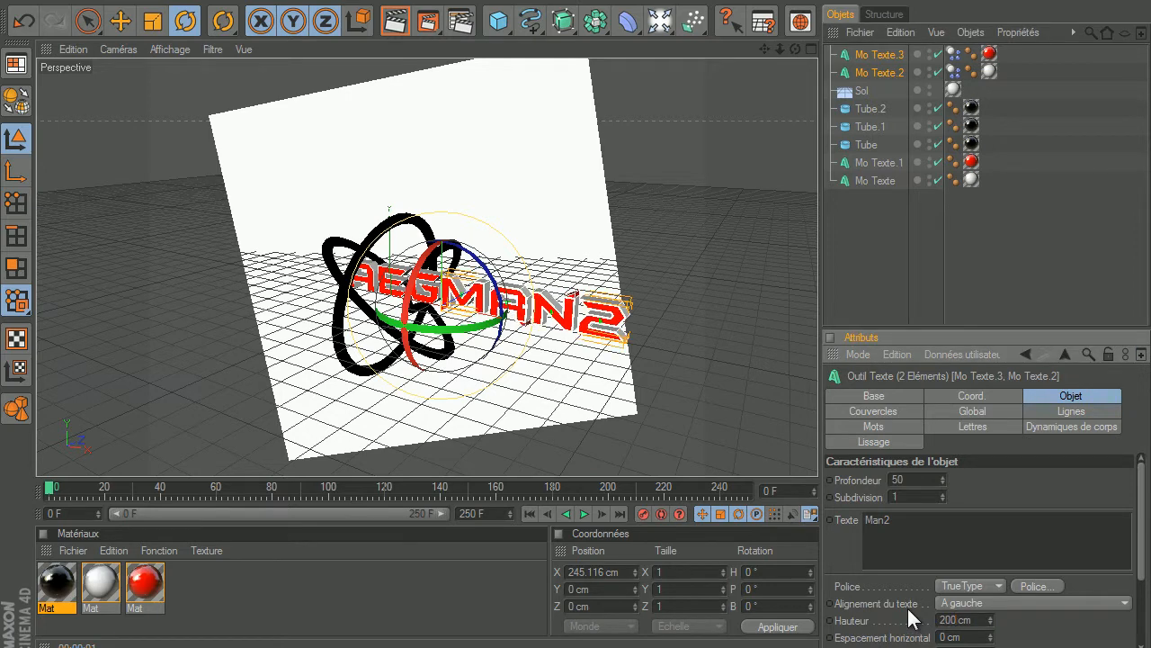
left_click(672, 308)
scroll(671, 308, "up", 2)
scroll(728, 153, "down", 2)
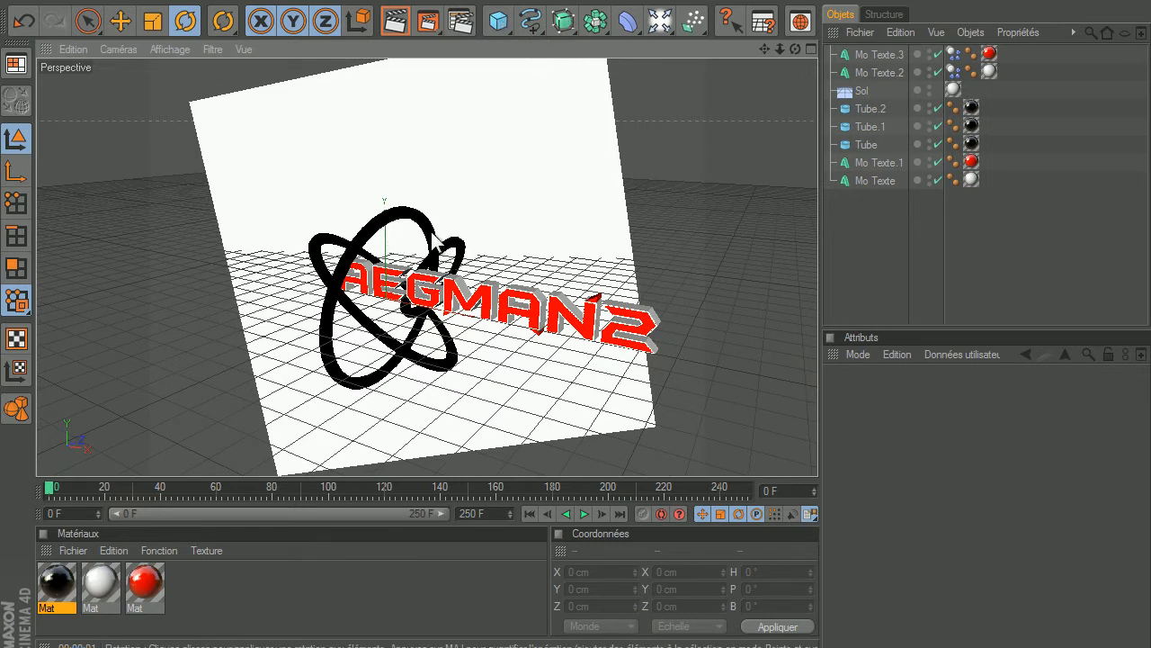
Duplicate the small ring Tube.2 and move the copy below the 2, to about X 642, Y -320, Z 272 cm.
left_click(456, 255)
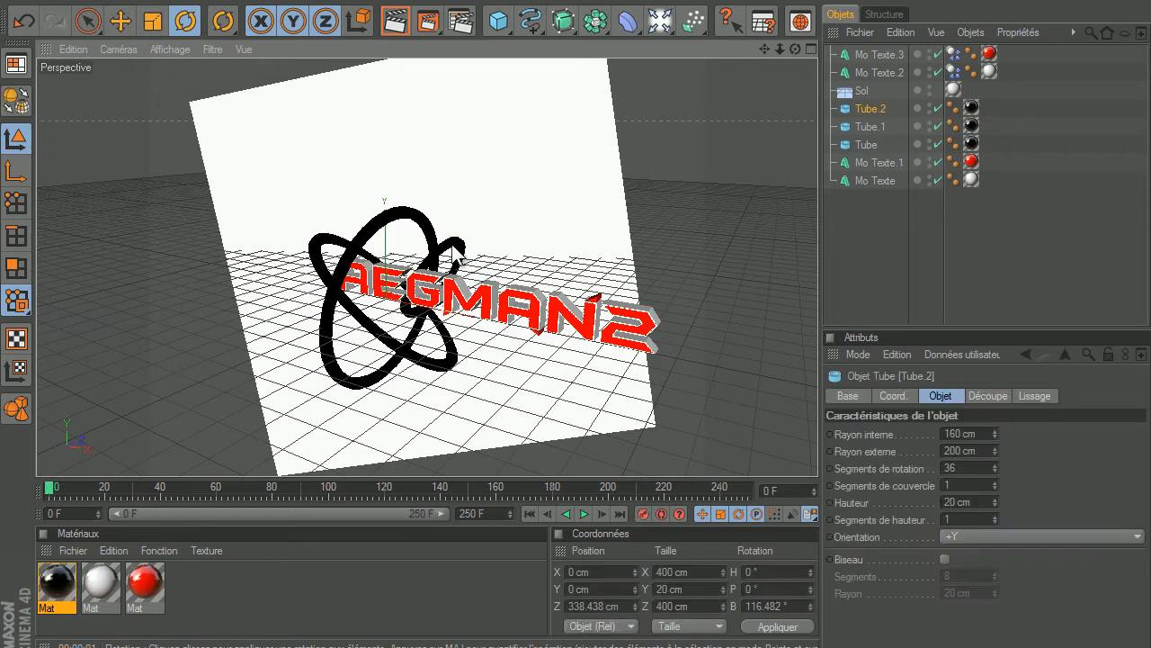
key("ctrl+c")
key("ctrl+v")
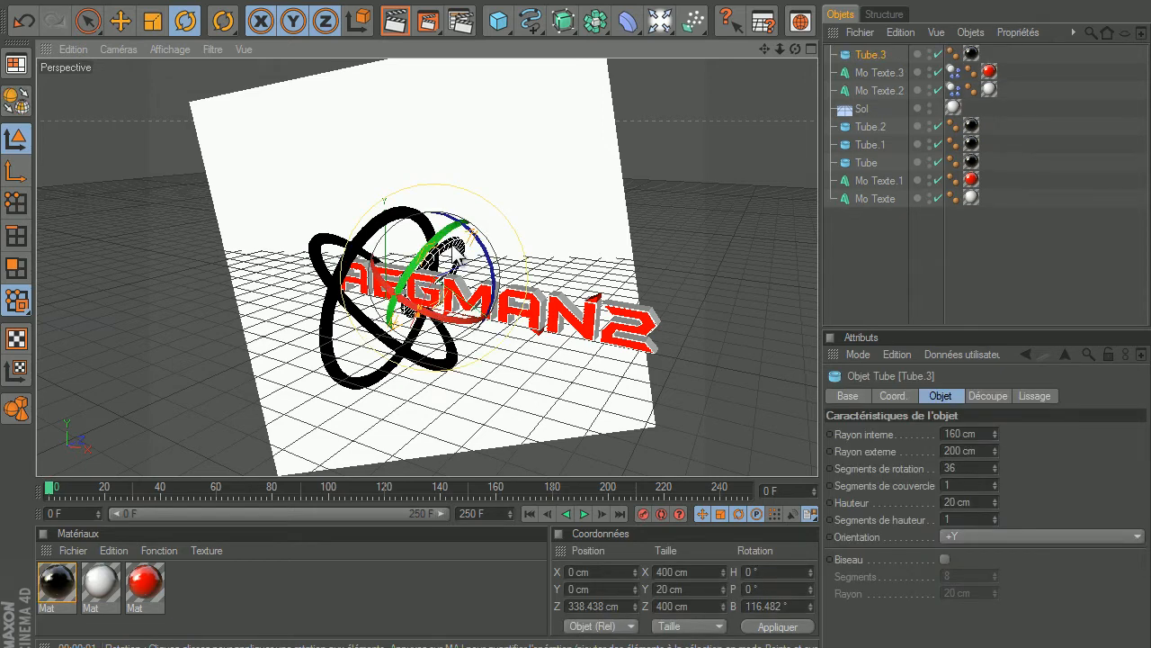
left_click(120, 21)
left_click_drag(496, 313, 607, 405)
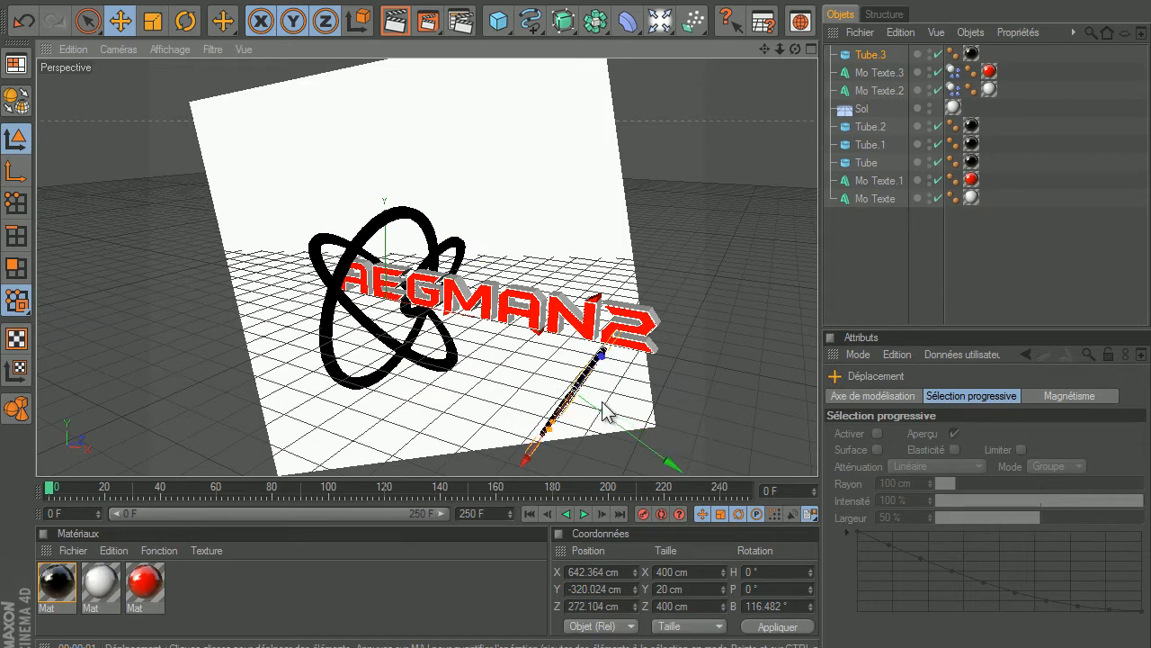
scroll(756, 386, "up", 2)
scroll(758, 387, "down", 3)
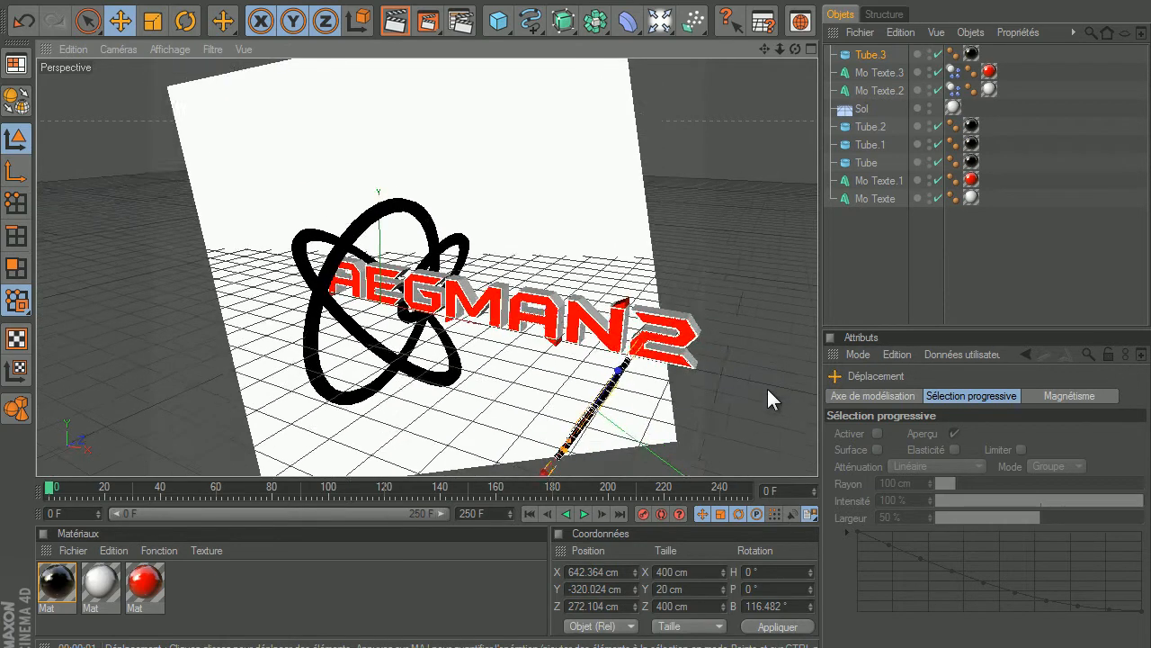
Rotate the copied ring to about H -151°, P 44°, B 232° and move it to about X 842, Y 81, Z 826 cm.
left_click(185, 21)
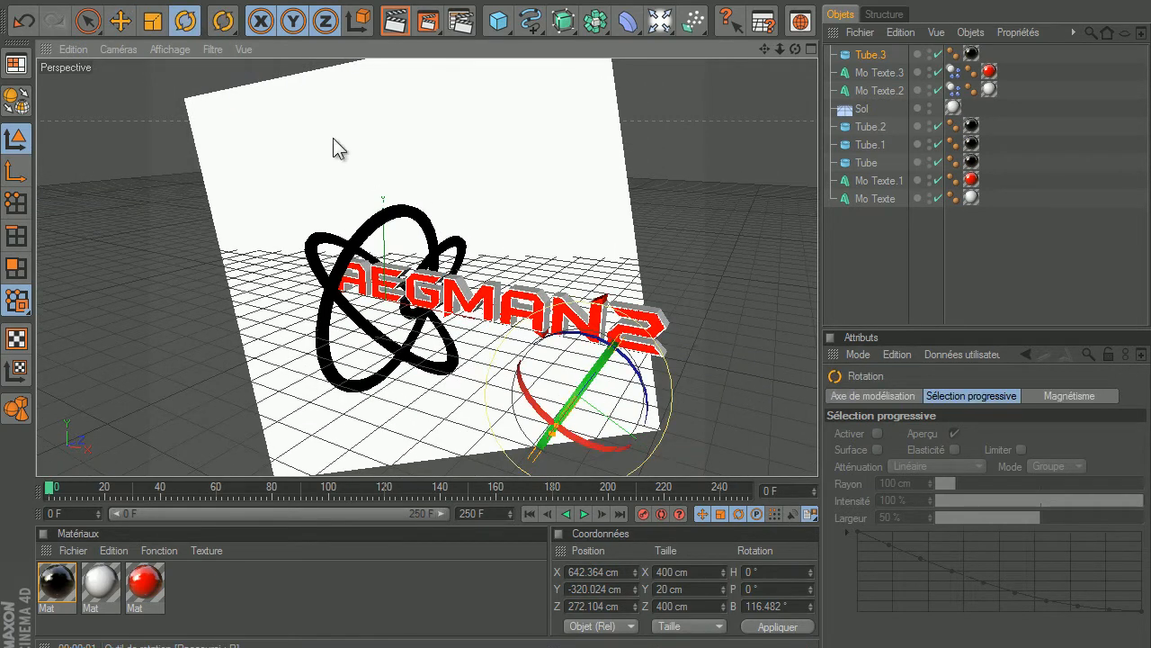
left_click_drag(592, 369, 523, 459)
left_click(116, 22)
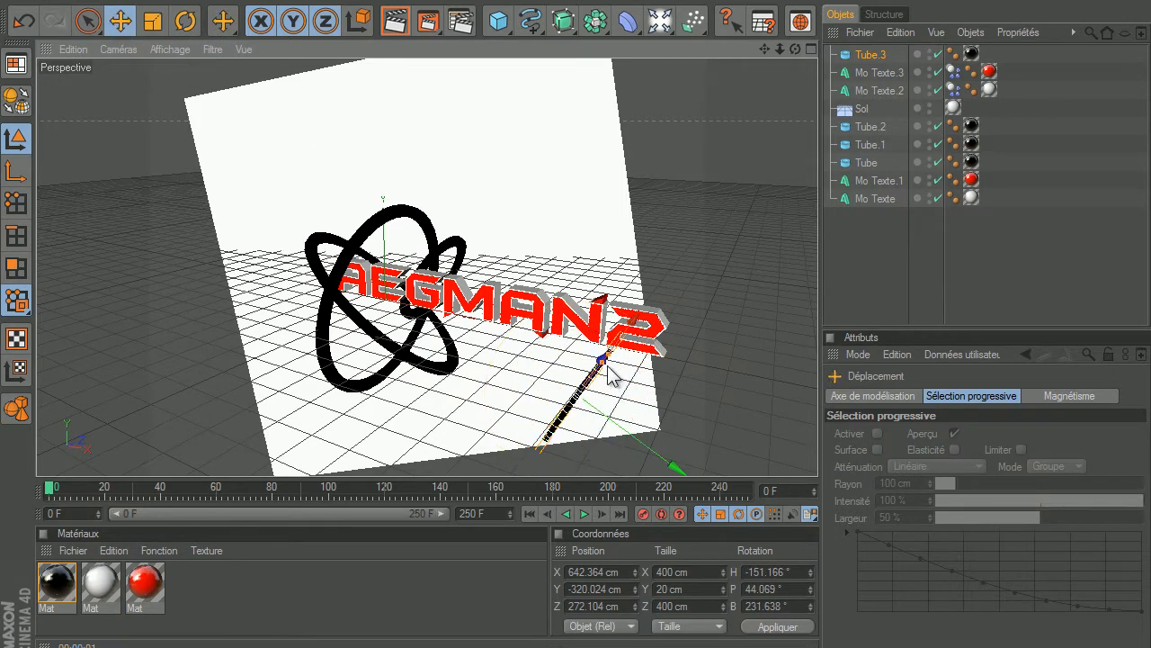
left_click_drag(630, 335, 649, 229)
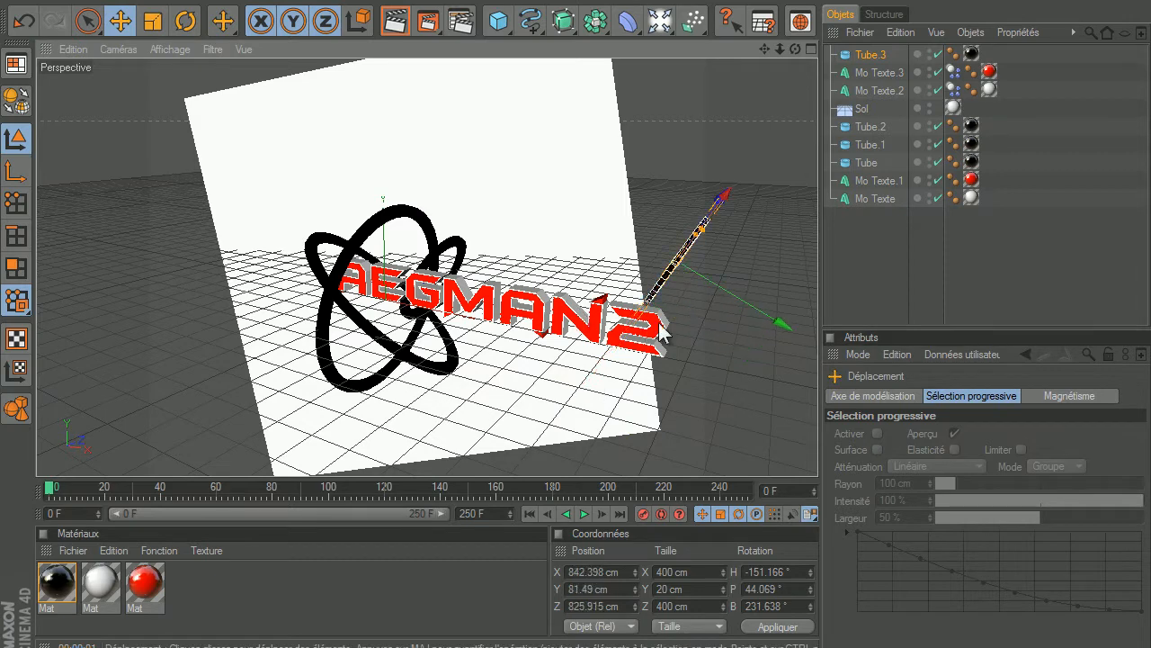
Move the copied ring down beside the large rings, to about X 560, Y -485, Z 44 cm.
left_click_drag(795, 49, 667, 50)
key("o")
scroll(560, 317, "down", 3)
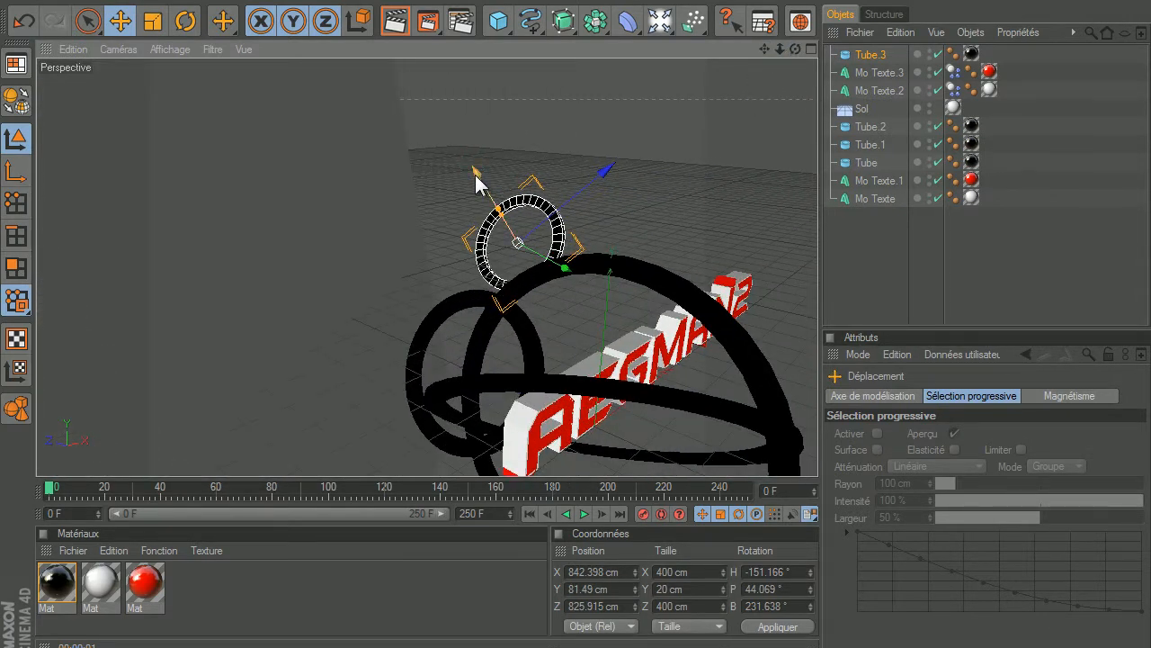
left_click_drag(475, 174, 577, 309)
scroll(726, 181, "down", 4)
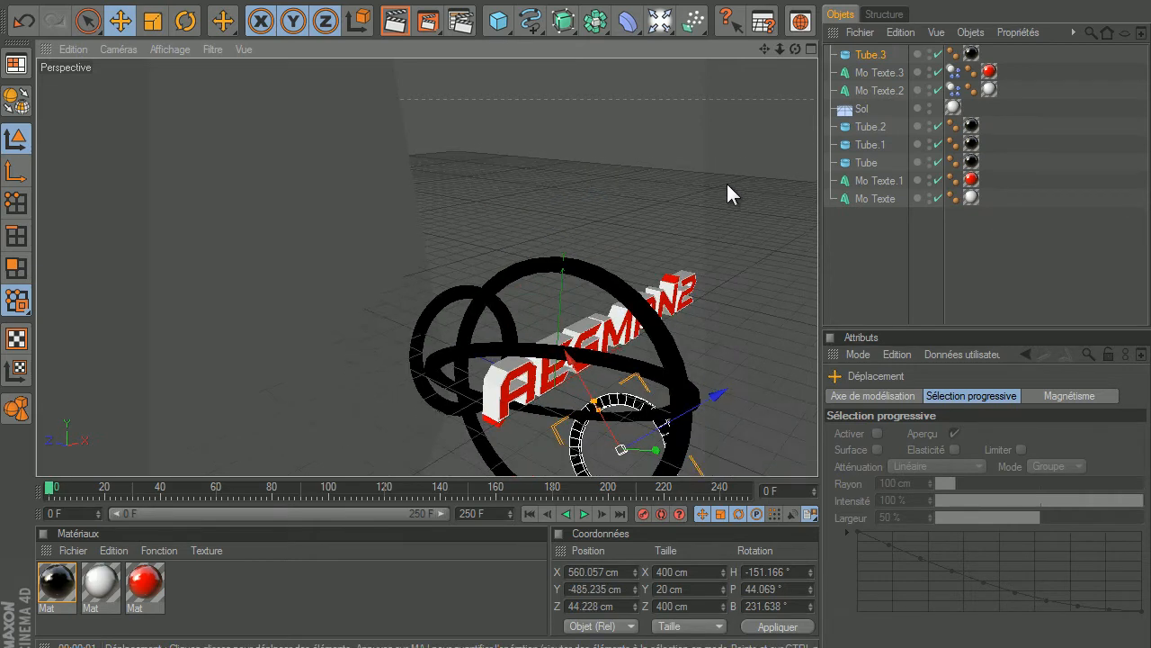
Rotate the copied ring to about H -121°, P 60°, B 207°.
left_click(192, 21)
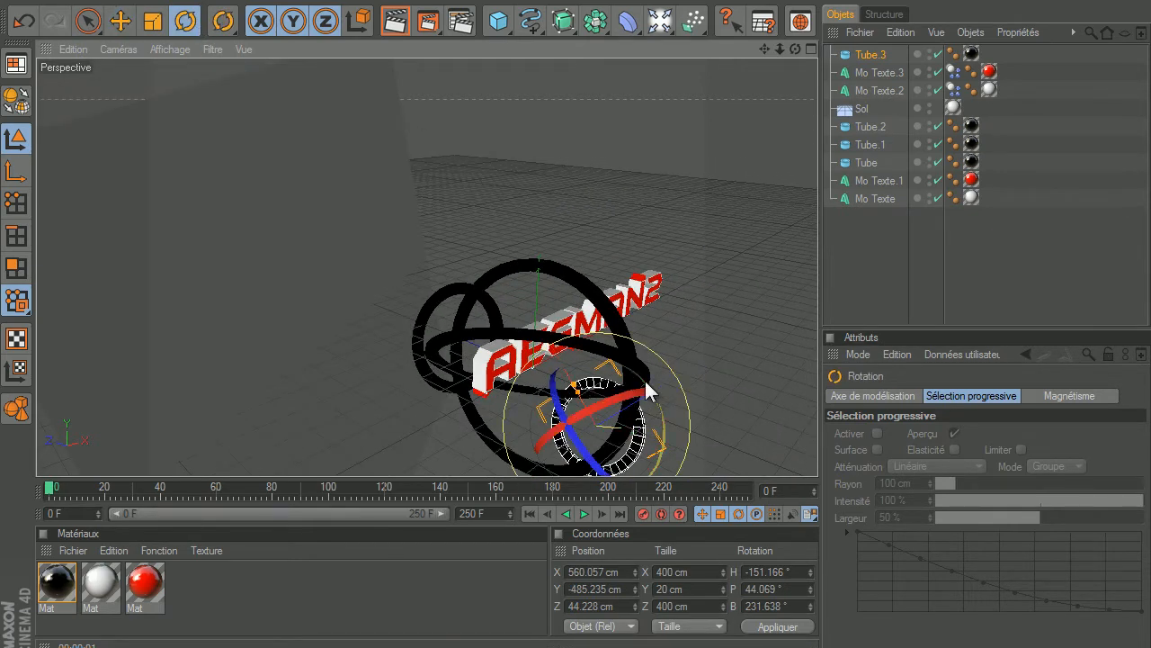
left_click_drag(644, 378, 630, 371)
left_click(119, 22)
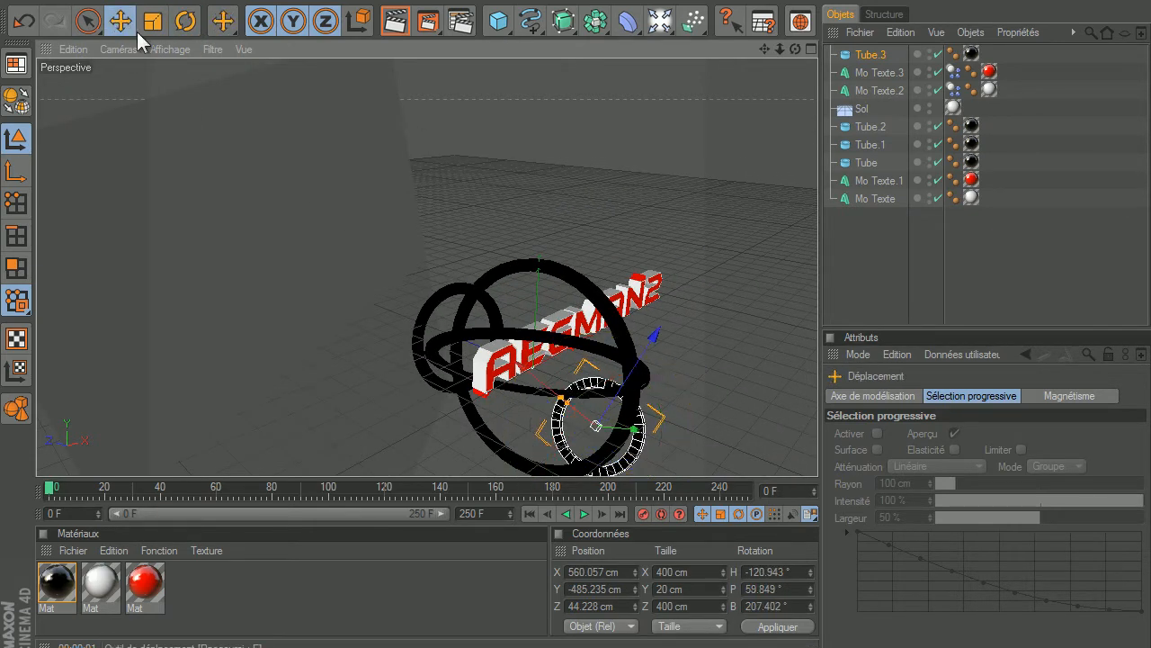
Move the copied ring Tube.3 high above the end of the text, to about X 873, Y 927, Z 118 cm.
left_click_drag(540, 369, 641, 350)
left_click_drag(616, 224, 580, 208)
left_click_drag(707, 176, 589, 316)
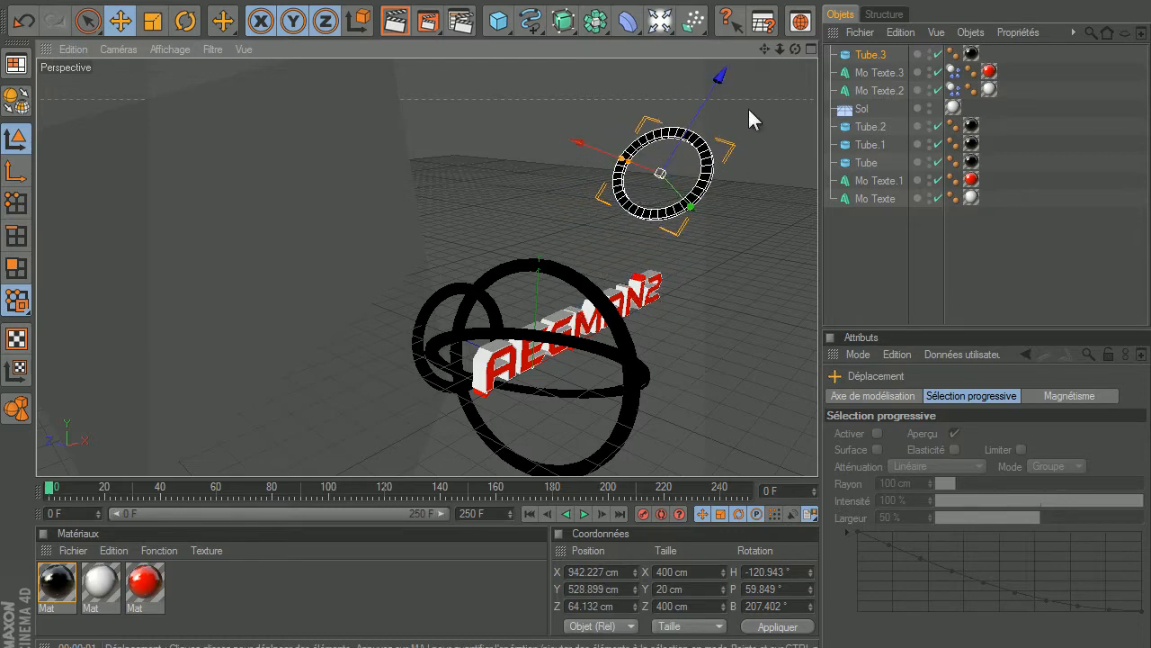
left_click_drag(797, 51, 577, 315)
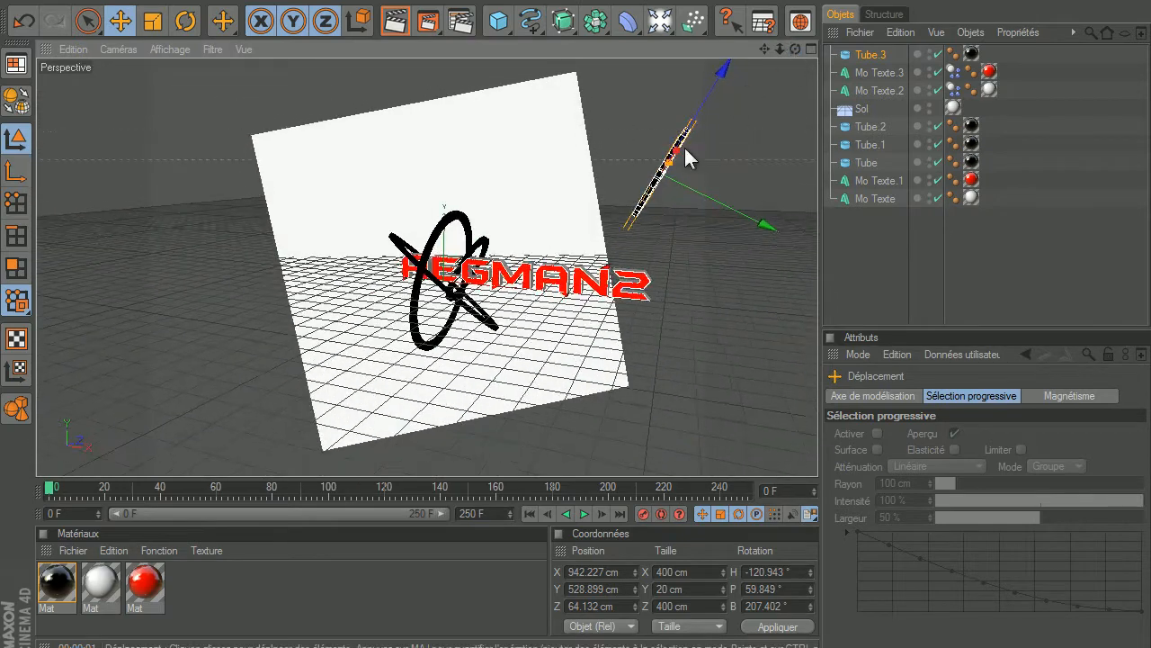
left_click_drag(660, 170, 583, 310)
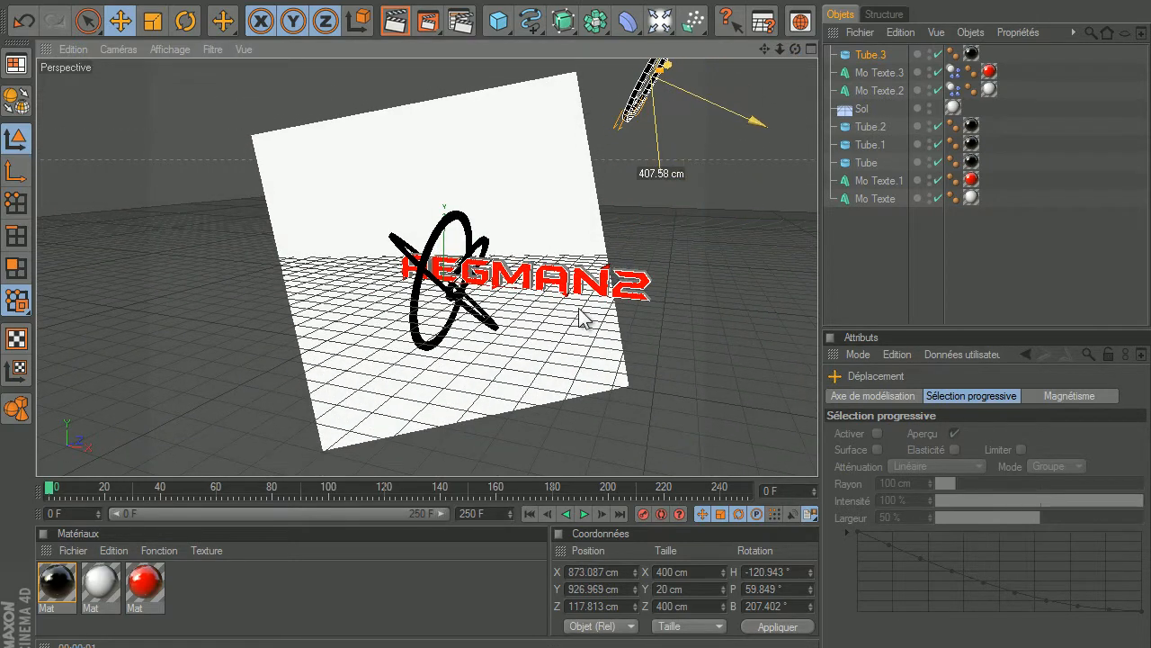
left_click(729, 232)
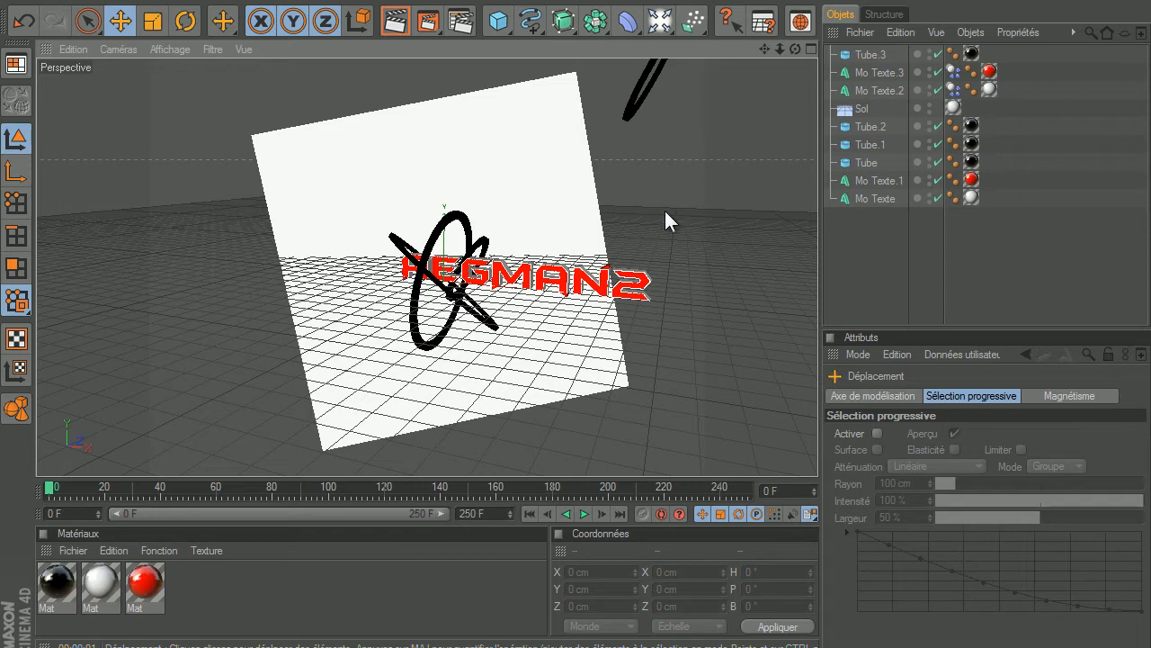
Play the animation to check how the Man2 letters fall, and return to frame 0.
left_click(880, 72)
left_click(879, 87, "ctrl")
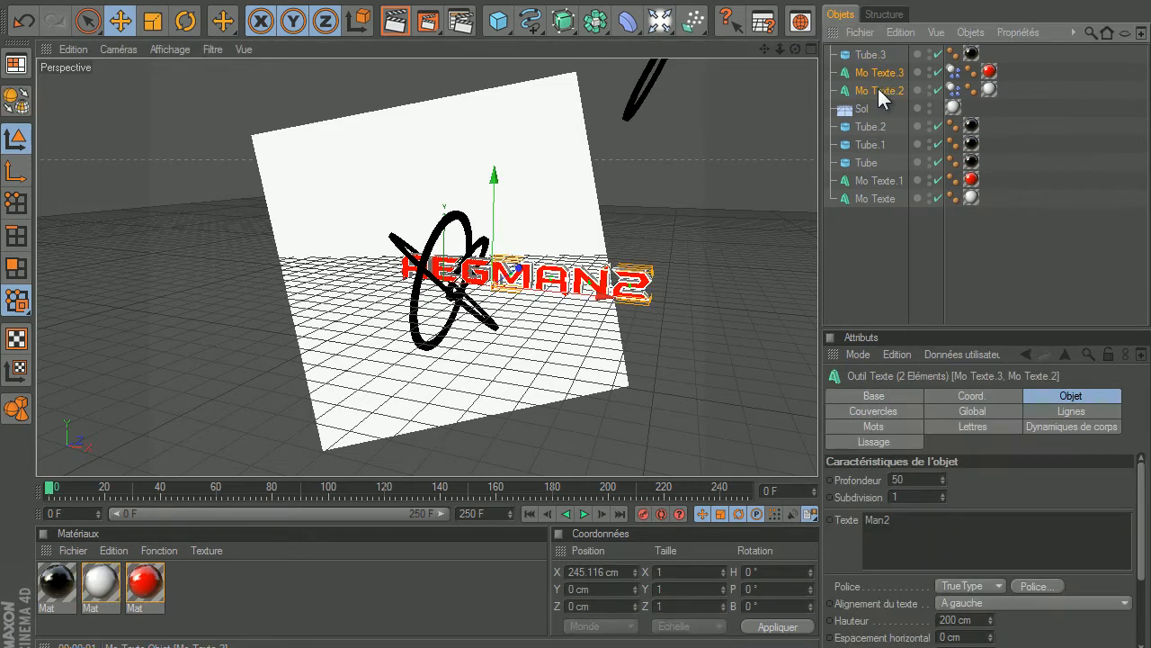
left_click(735, 313)
left_click(584, 513)
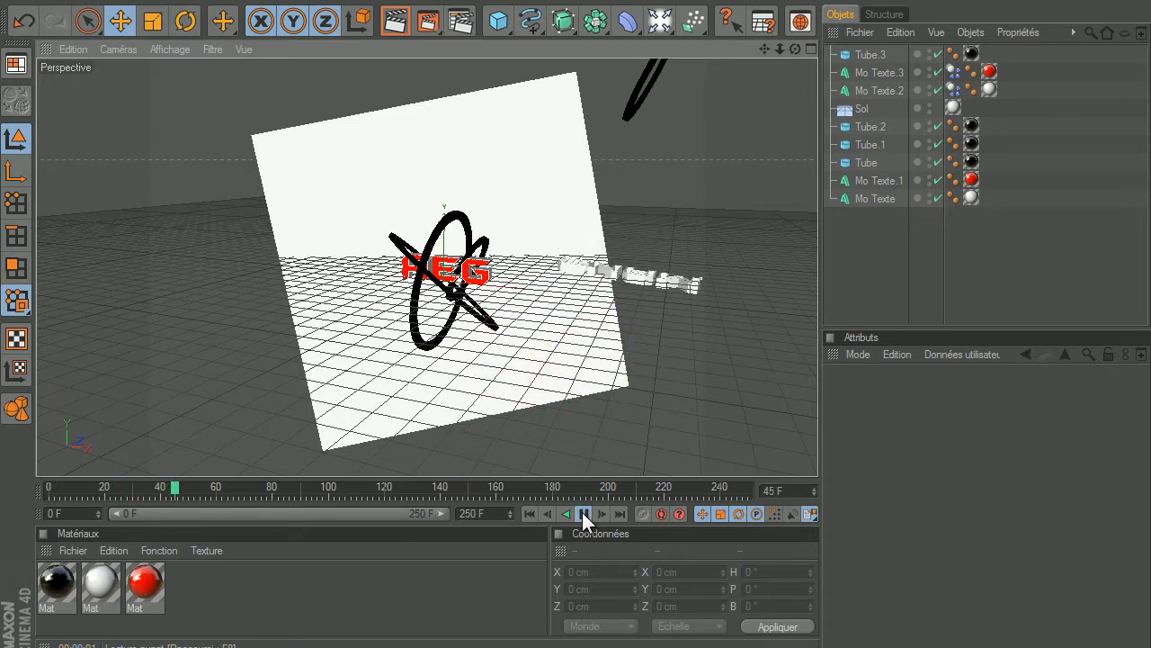
left_click(582, 513)
left_click_drag(187, 487, 8, 491)
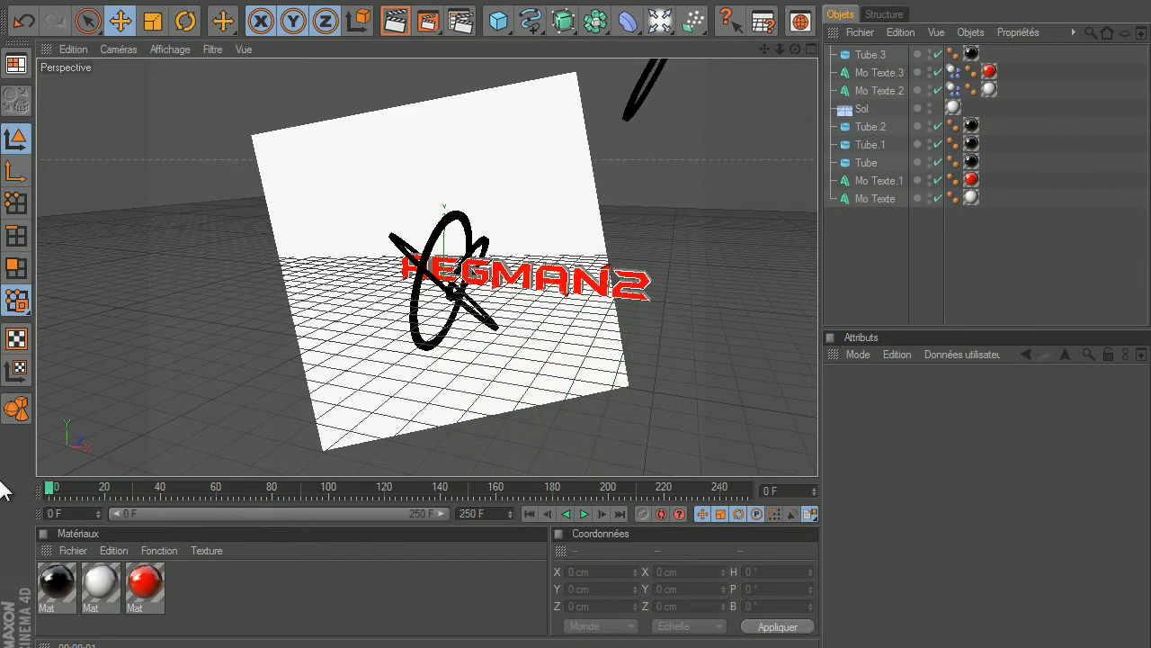
Look through the attributes of both Man2 text objects for the setting that triggers their body dynamics.
left_click(882, 76)
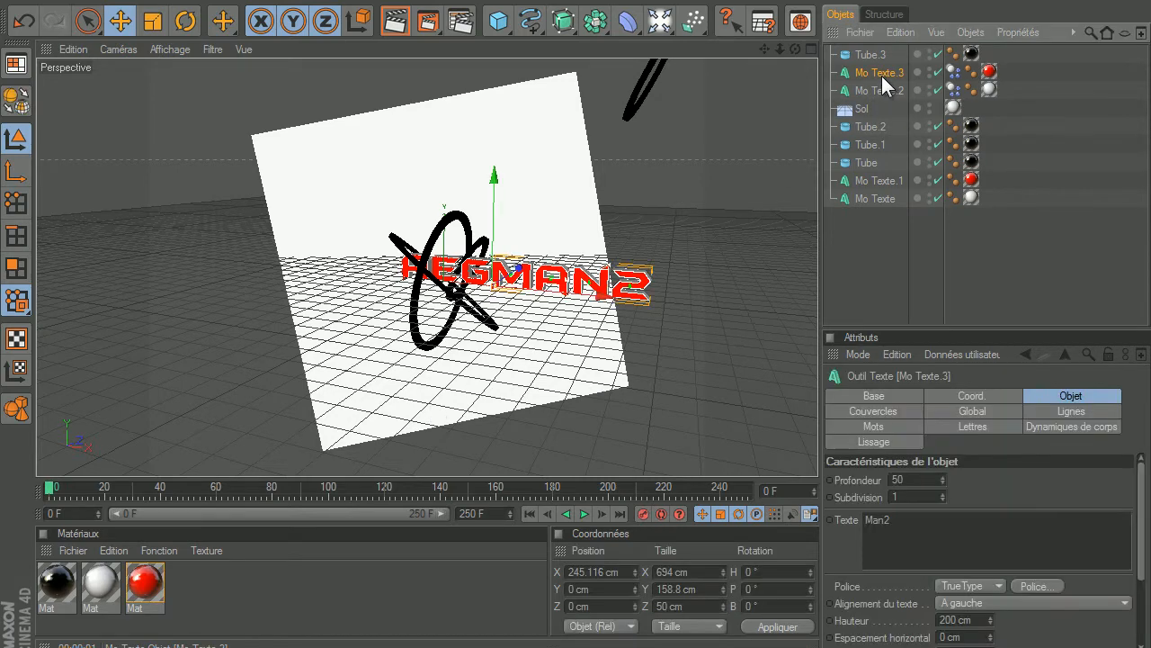
left_click(881, 89, "ctrl")
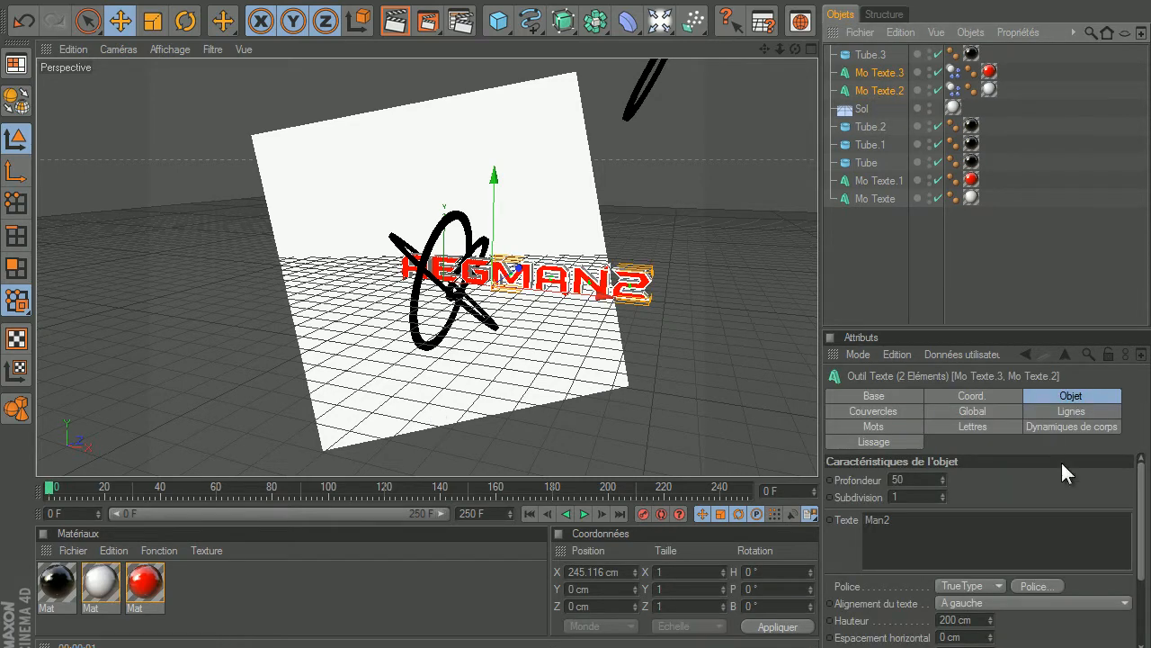
left_click(994, 396)
left_click(913, 398)
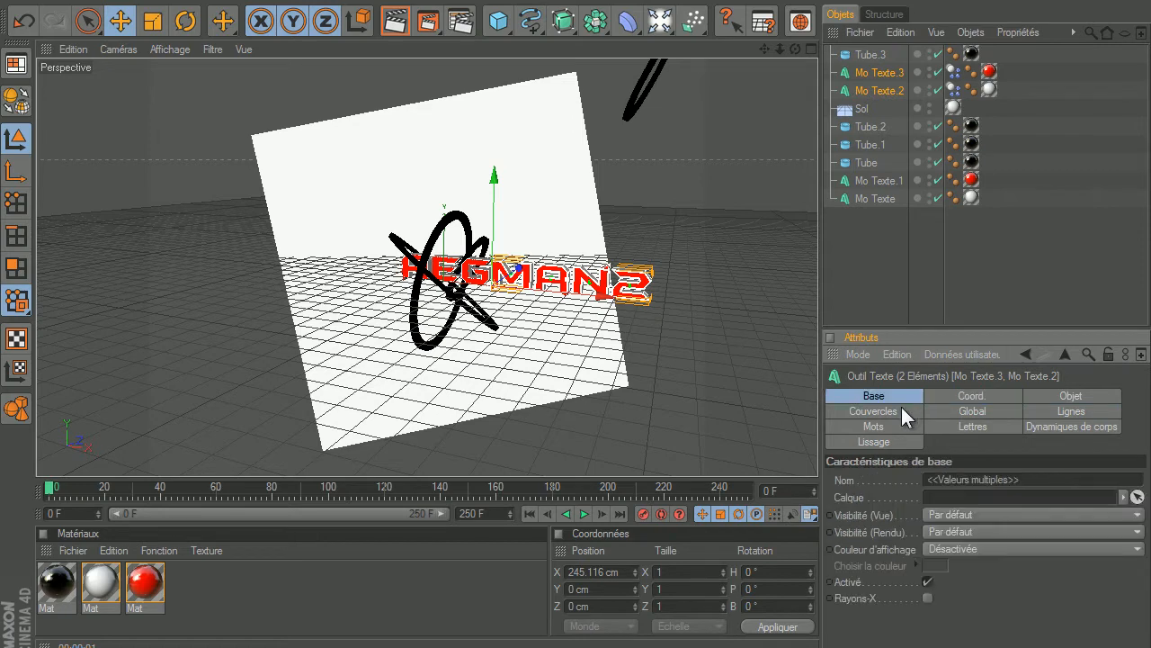
left_click(904, 412)
left_click(970, 411)
left_click(1056, 412)
left_click(1052, 426)
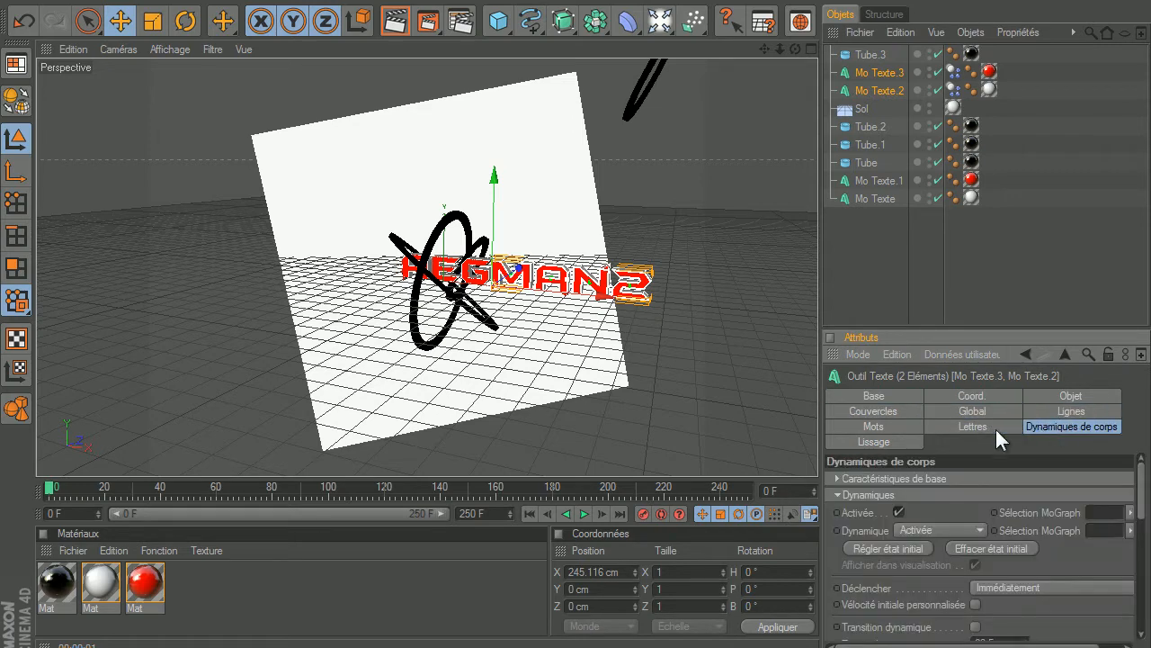
Set the trigger (Déclencher) of both Man2 body dynamics tags to Sur collision, play the animation and return to frame 0.
left_click(986, 169)
left_click(953, 72)
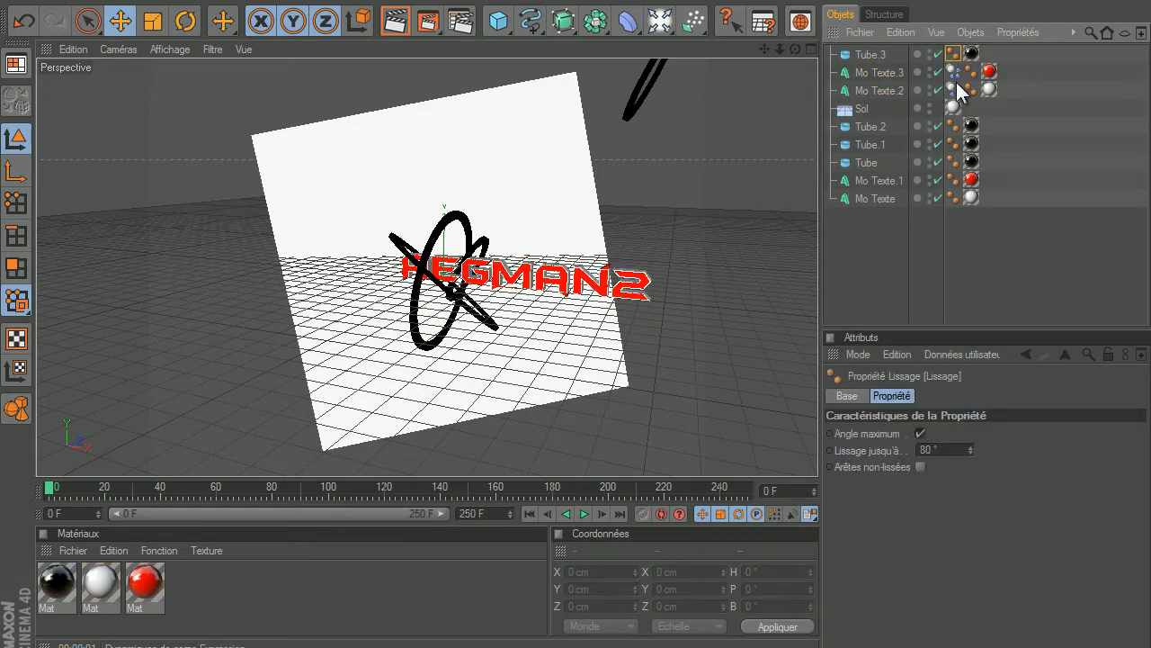
left_click(953, 90, "ctrl")
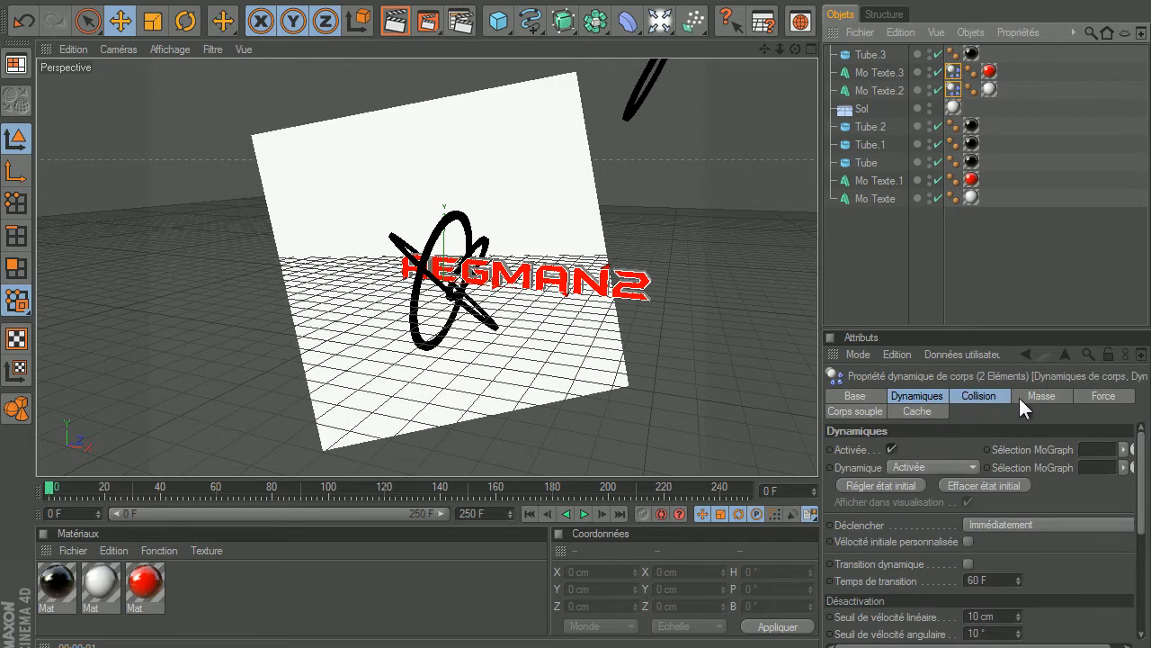
left_click(1048, 396)
left_click(1092, 394)
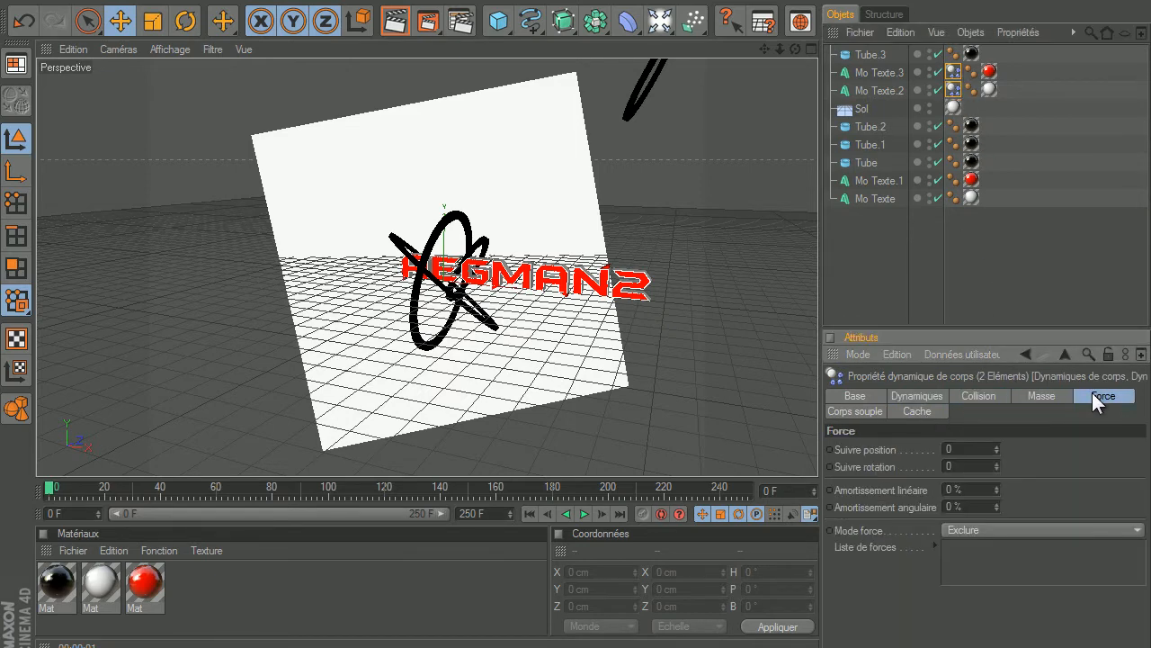
left_click(856, 398)
left_click(877, 411)
left_click(908, 412)
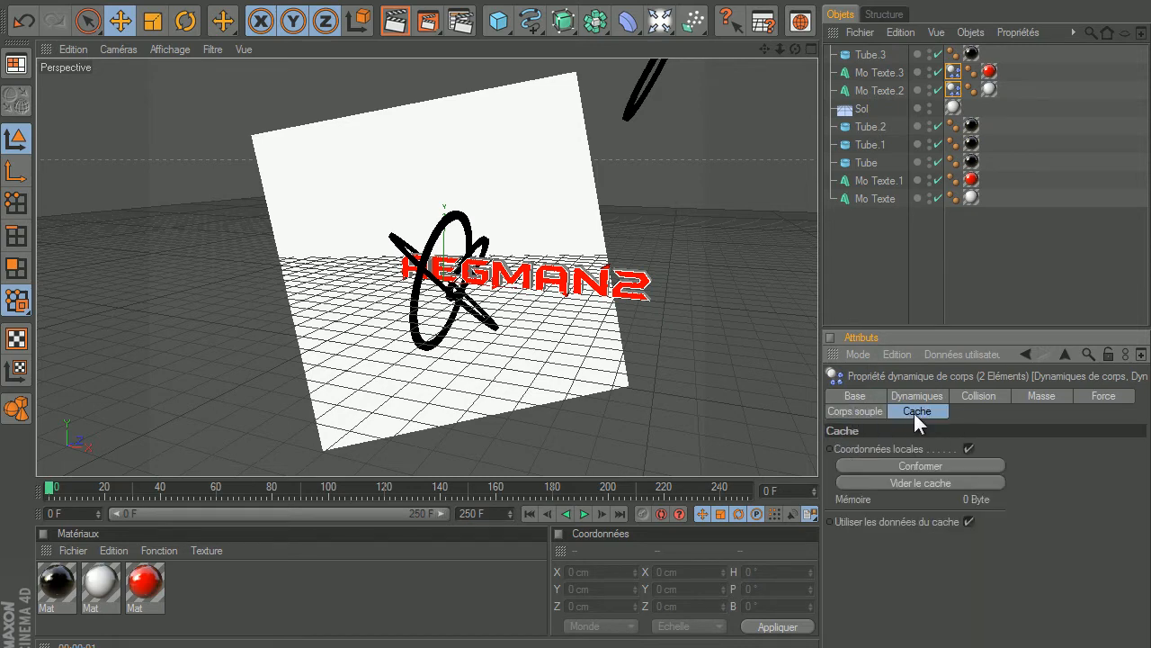
left_click(942, 396)
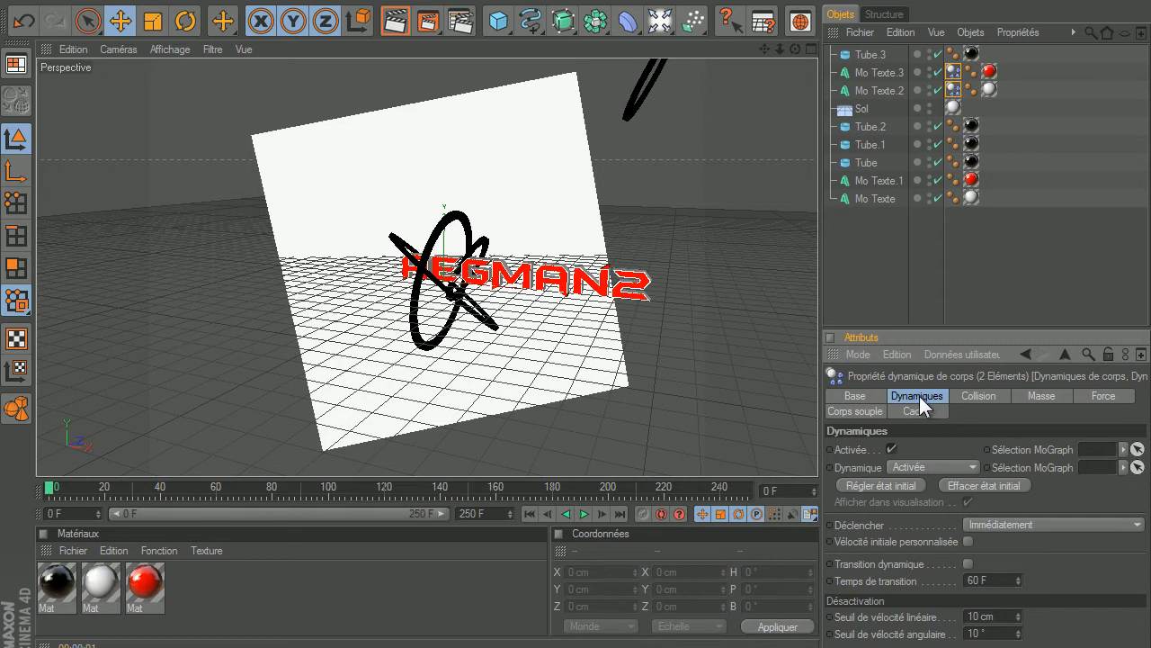
left_click(1002, 525)
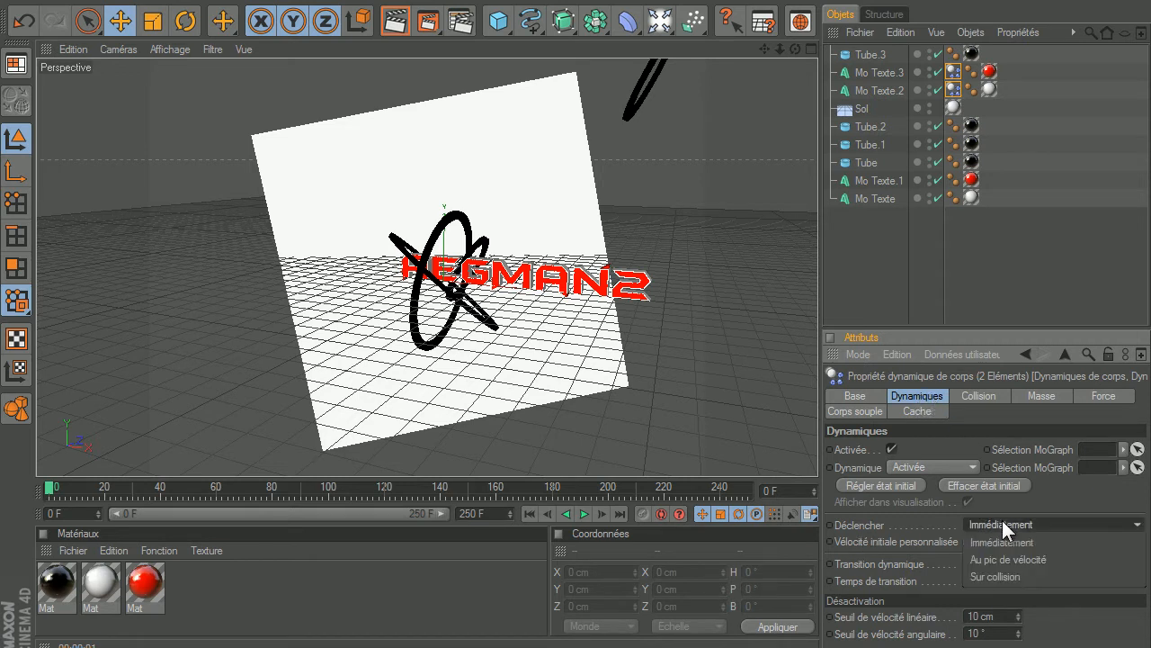
left_click(1005, 576)
left_click(749, 385)
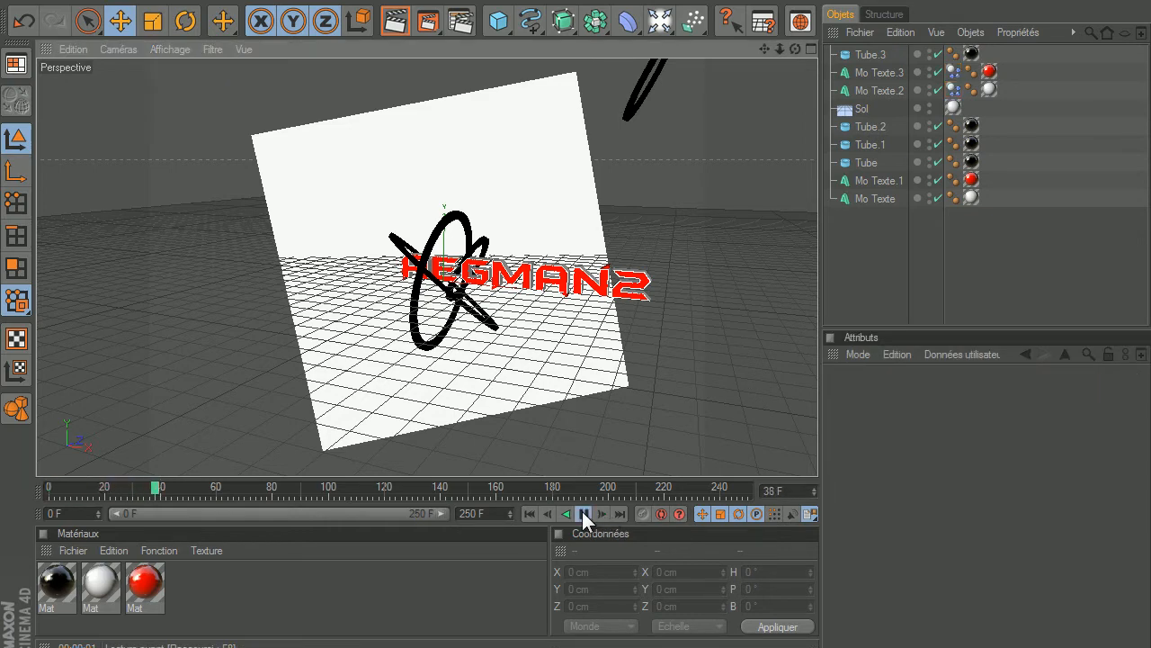
left_click_drag(156, 488, 46, 489)
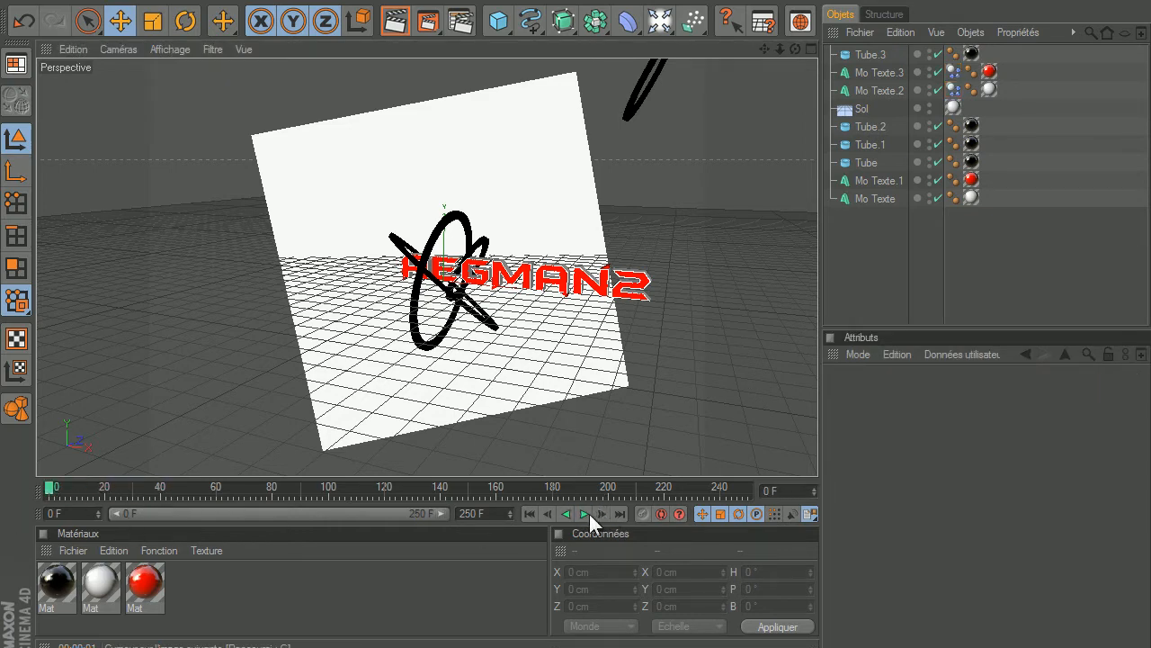
Make the ring Tube.3 above the text a rigid body by giving it a body dynamics tag.
left_click(859, 55)
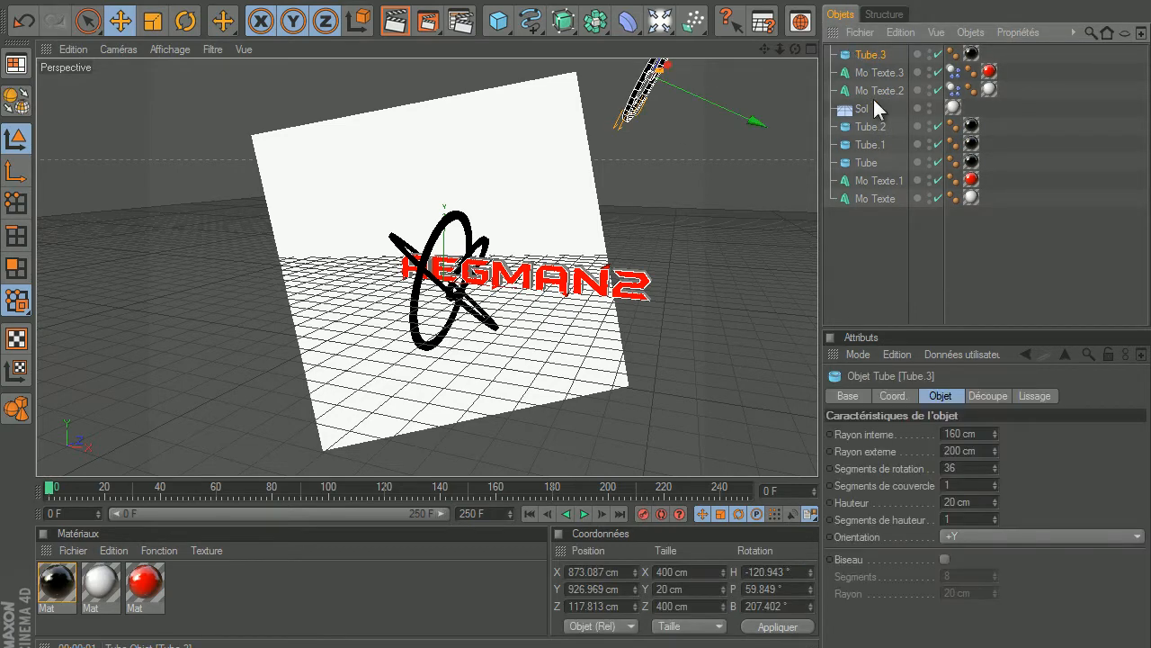
left_click(406, 1)
mouse_move(423, 34)
left_click(531, 39)
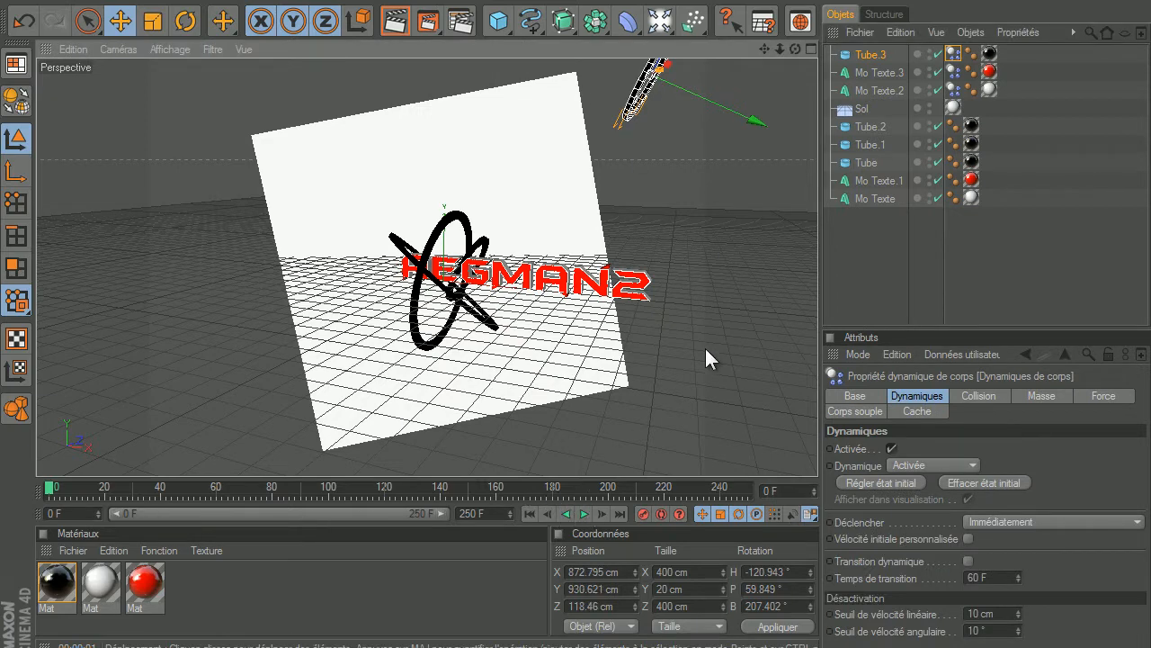
scroll(746, 332, "up", 4)
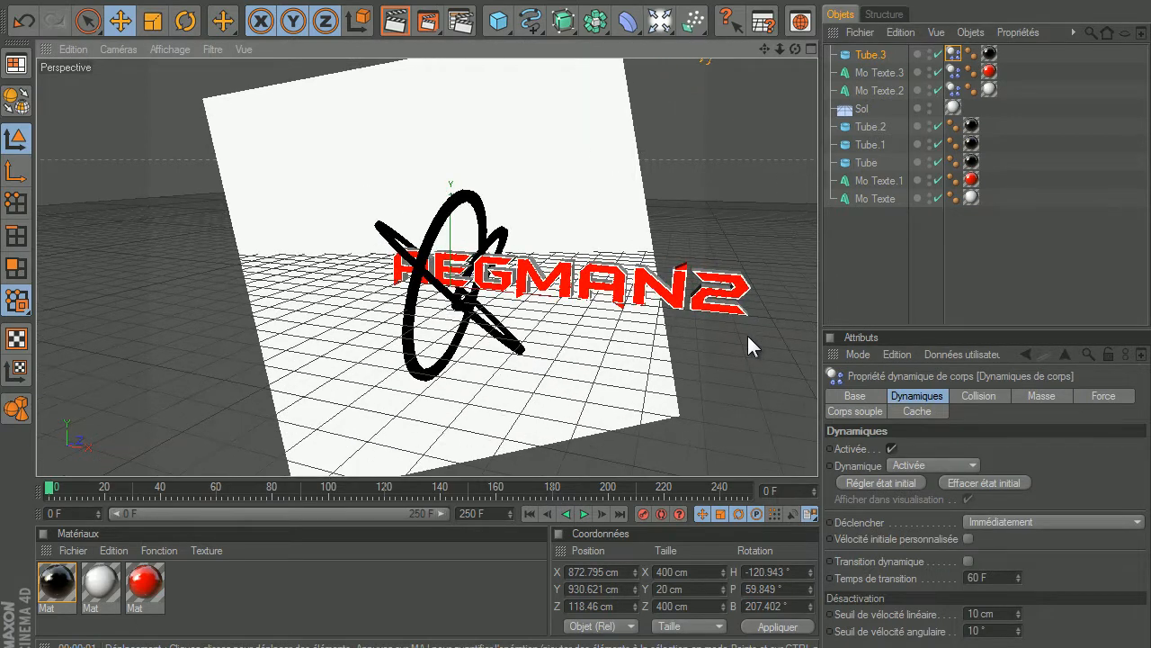
left_click(733, 419)
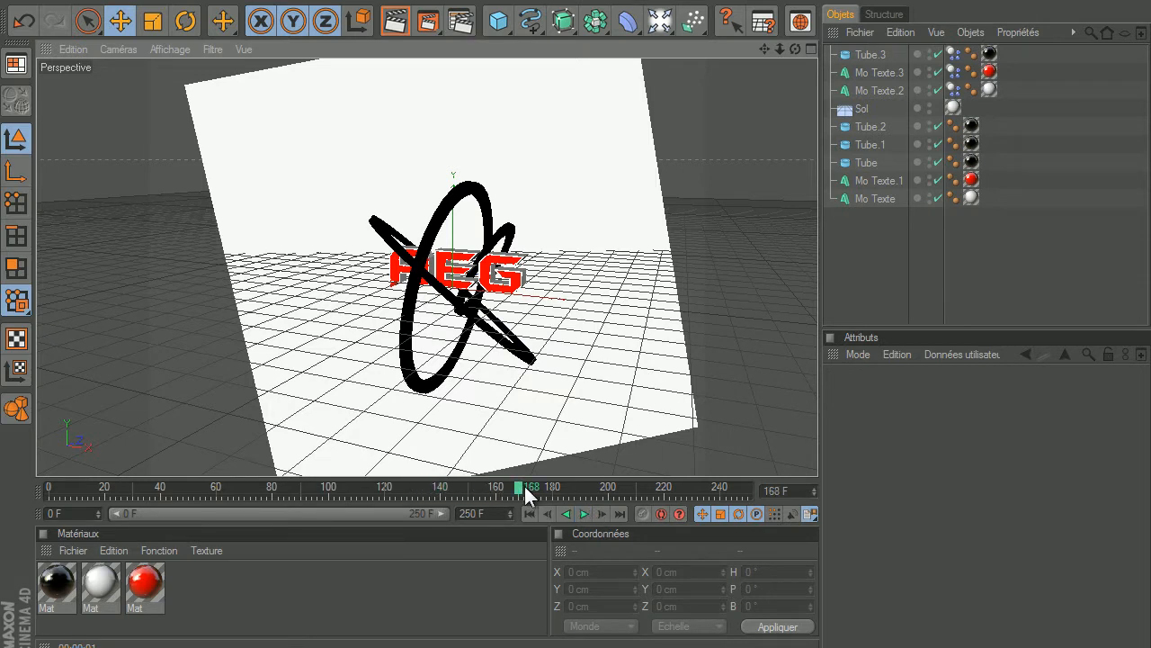
Play the animation to check the ring falling onto the Man2 letters, and return to frame 0.
left_click_drag(524, 487, 47, 491)
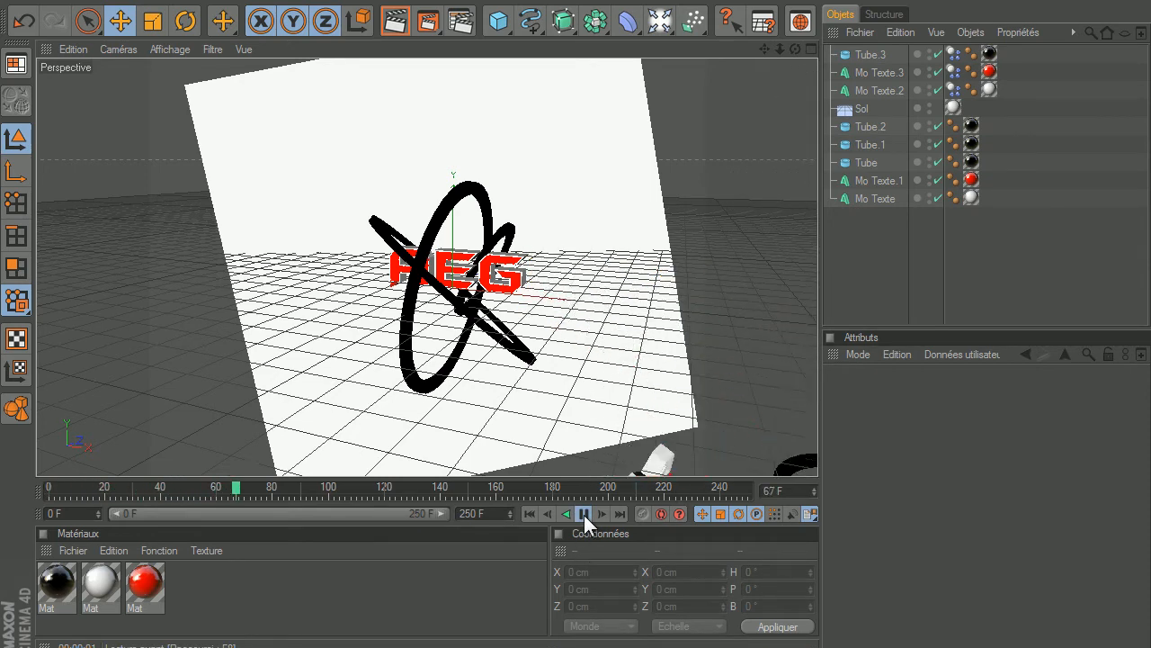
left_click(583, 514)
left_click_drag(272, 489, 48, 490)
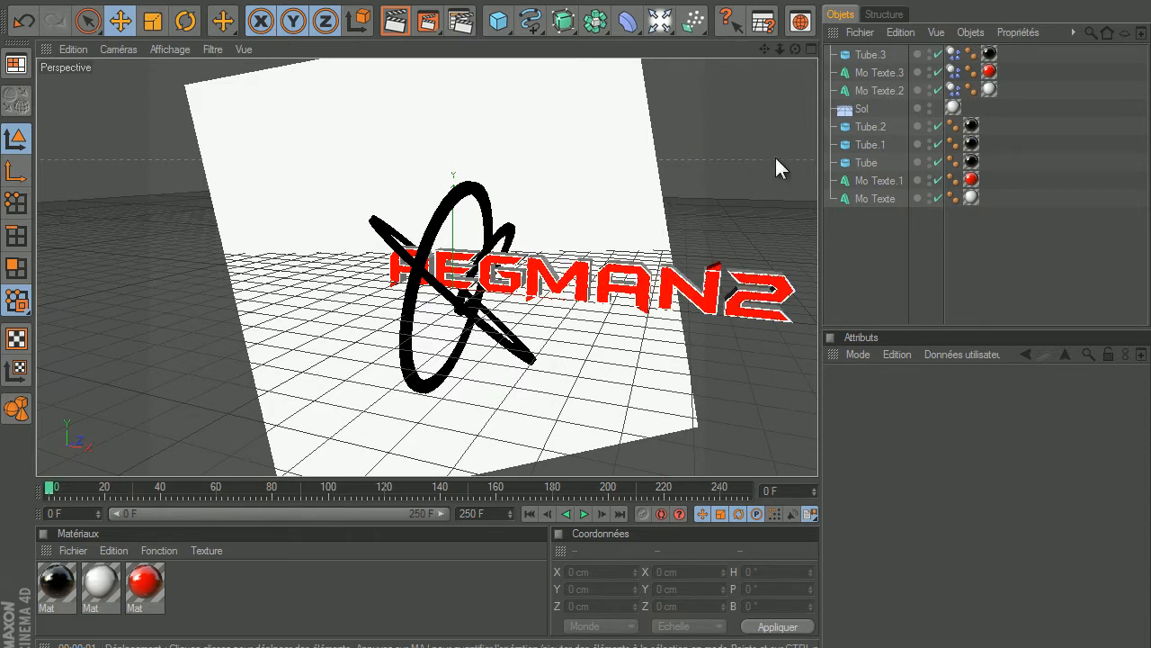
Set the render output to the HDV/HDTV 720 29.97 preset and the frame range to Toutes les images.
left_click_drag(762, 49, 691, 52)
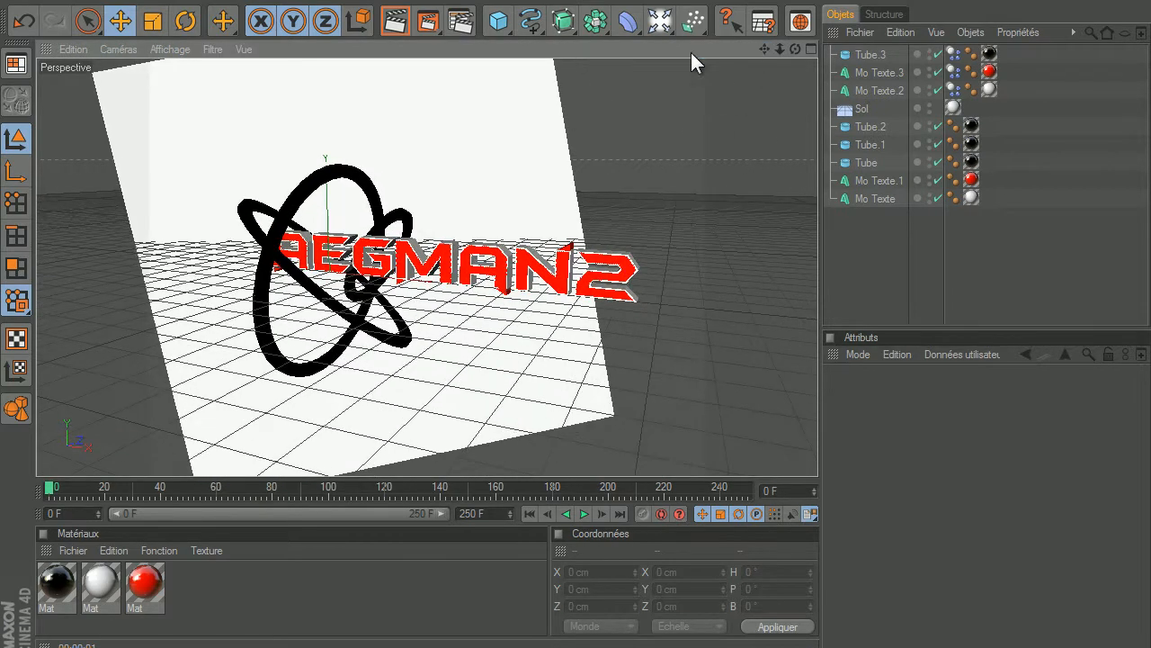
left_click(447, 19)
left_click(175, 31)
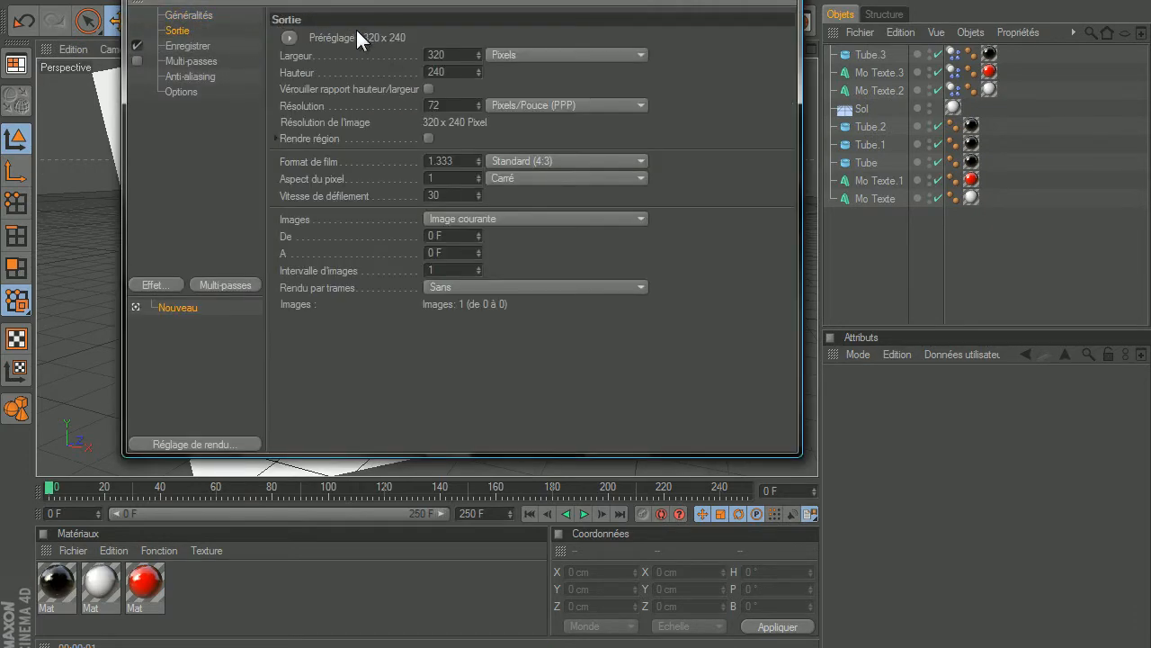
left_click(284, 35)
mouse_move(323, 85)
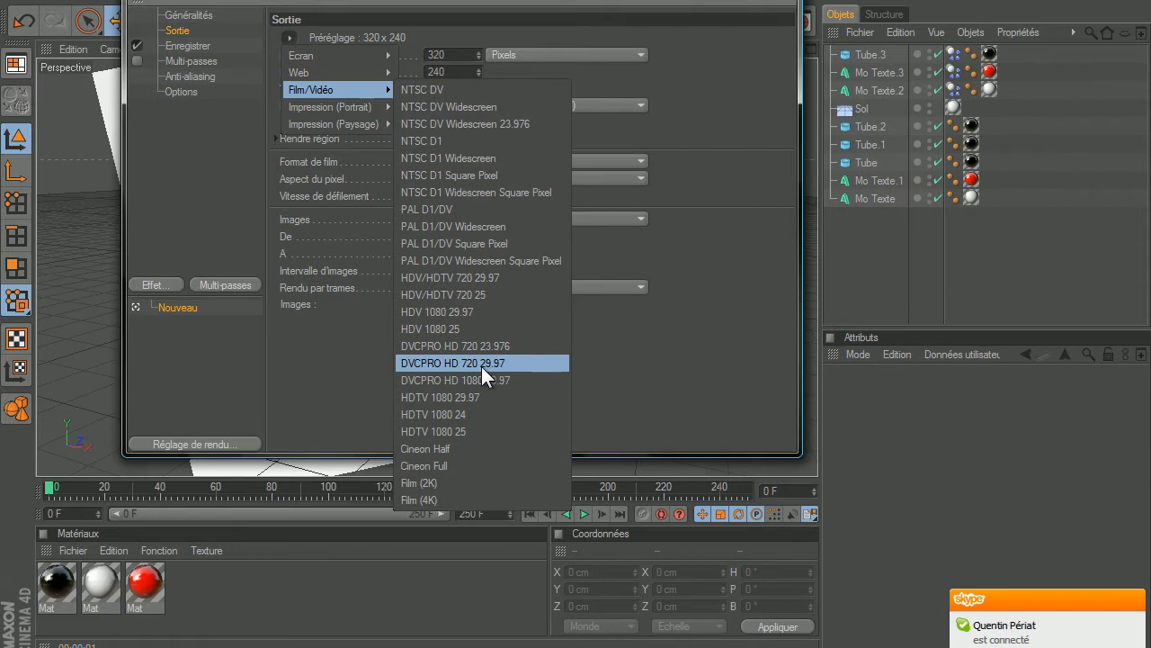
left_click(494, 277)
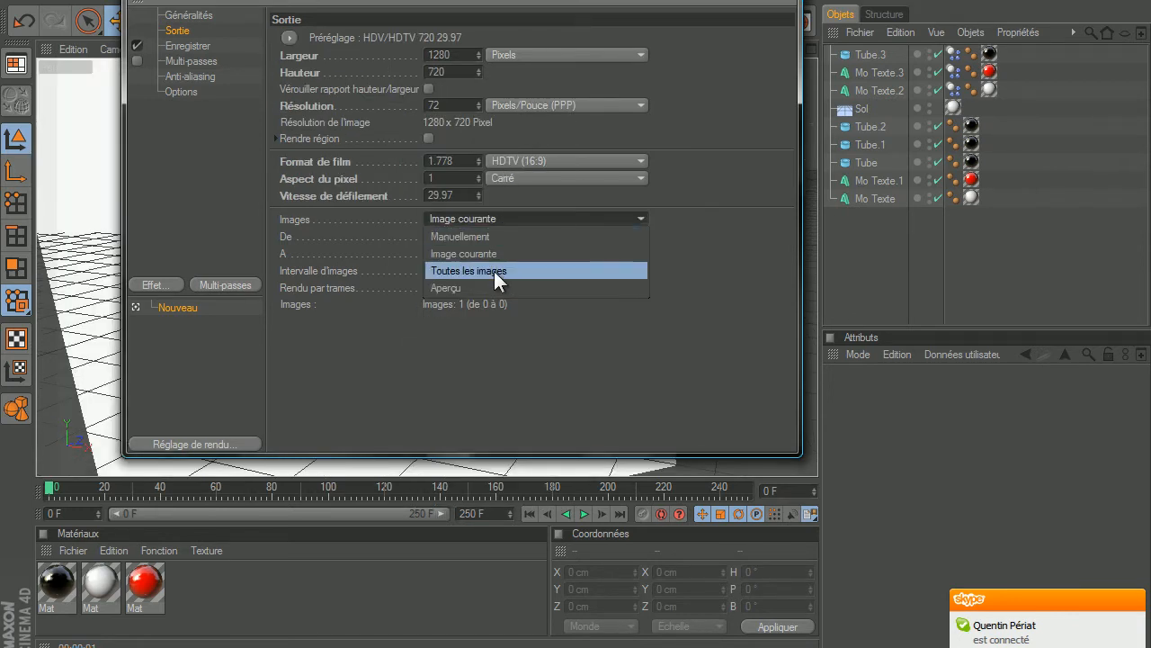
left_click(494, 271)
Set the render to save to the desktop under the name AEG in Film QuickTime format.
left_click(189, 46)
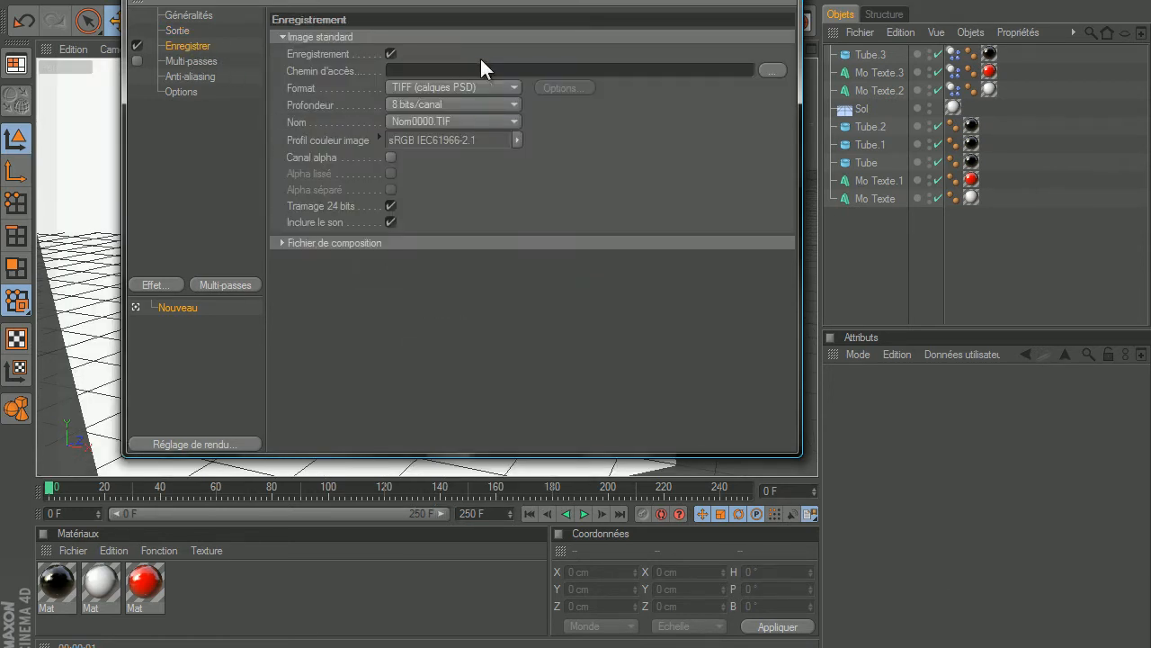
left_click(773, 70)
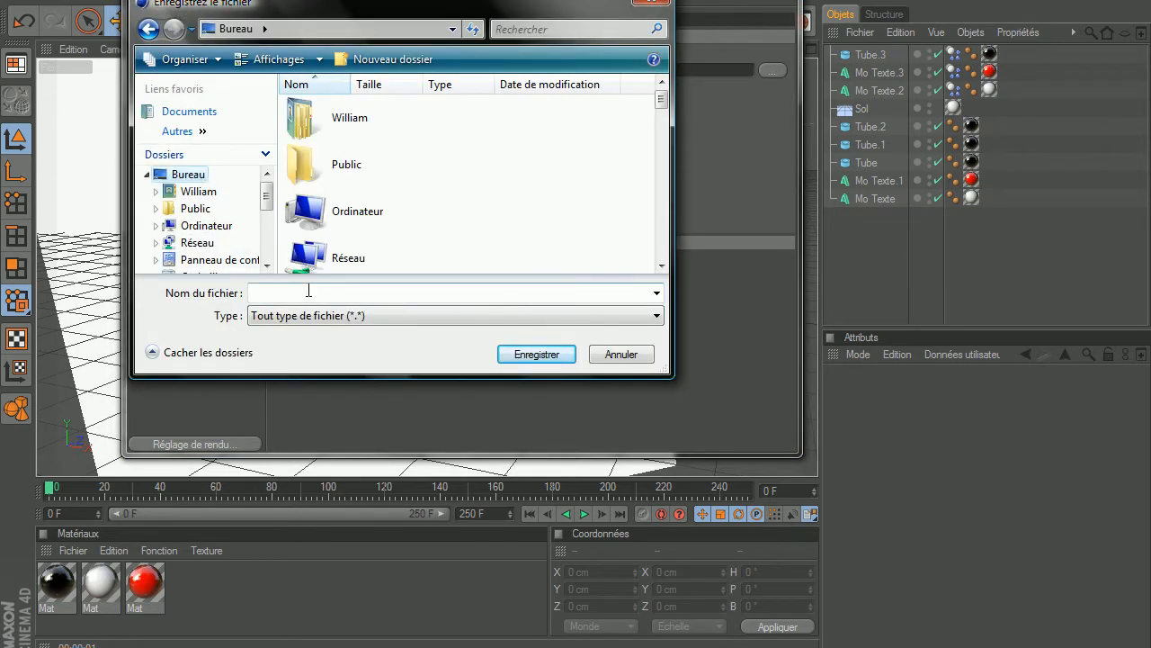
type("AEG")
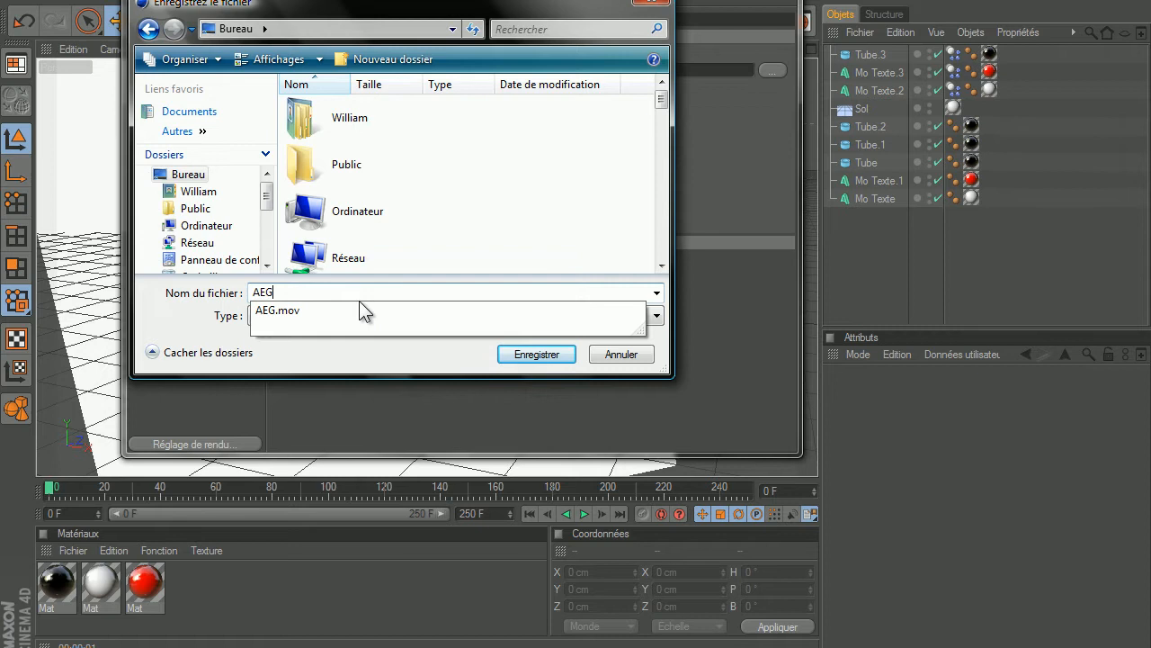
left_click(536, 358)
left_click(483, 85)
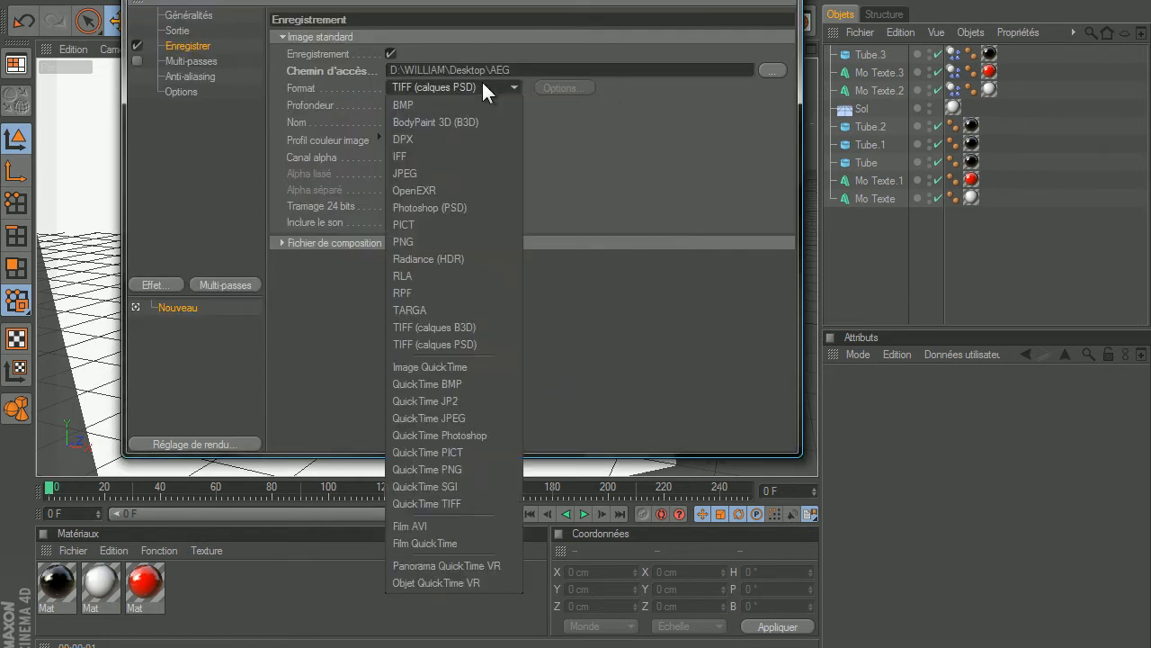
left_click(460, 545)
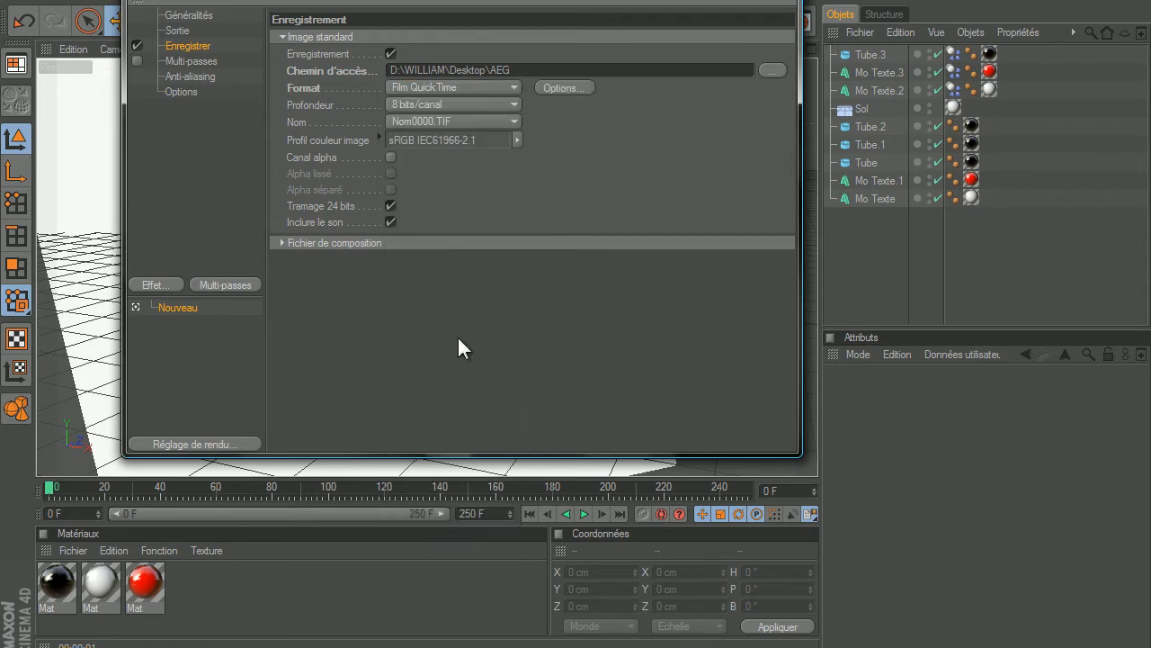
Set the render's anti-aliasing to Au mieux and choose its minimum level.
left_click(207, 59)
left_click(189, 77)
left_click(423, 37)
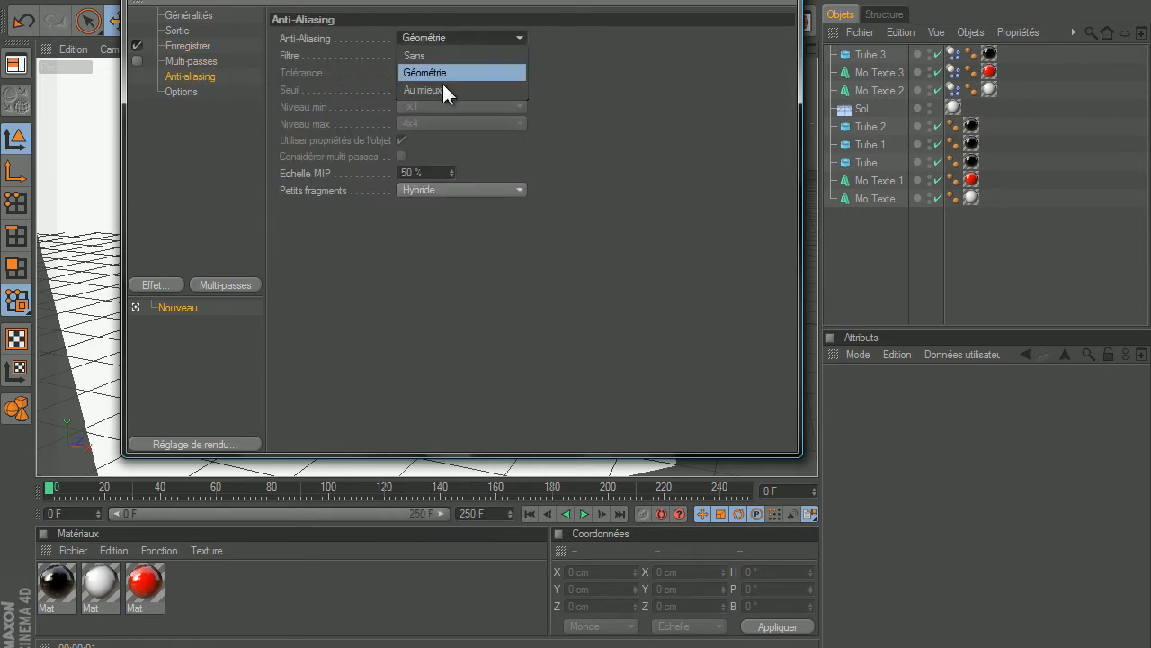
left_click(443, 90)
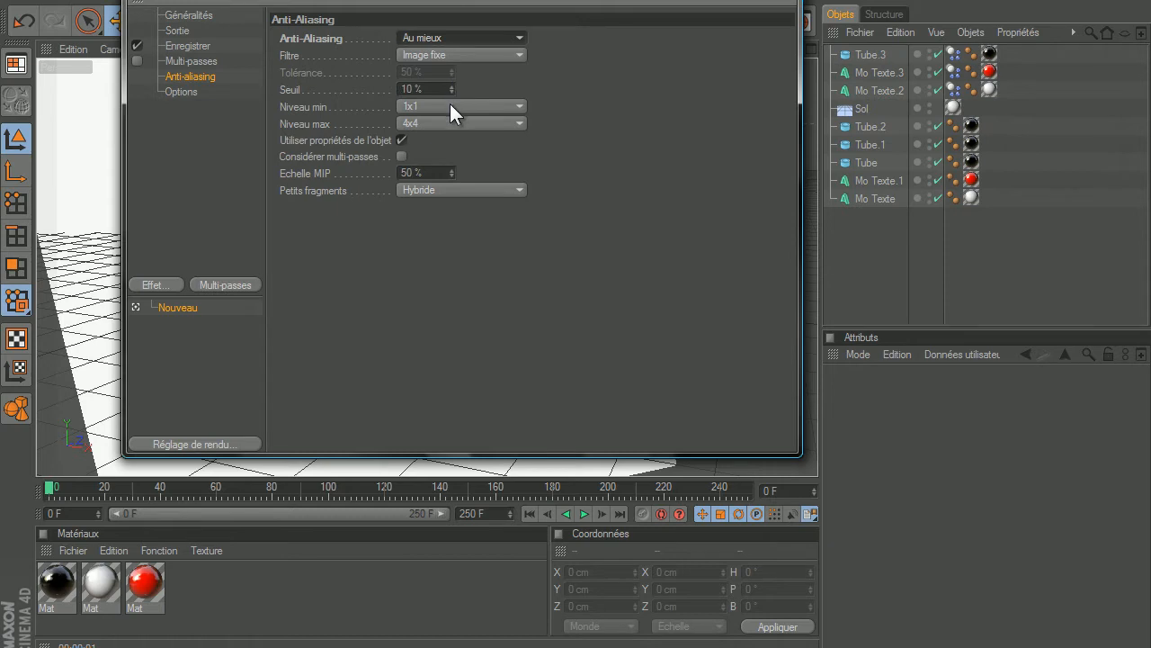
left_click(449, 106)
left_click(447, 126)
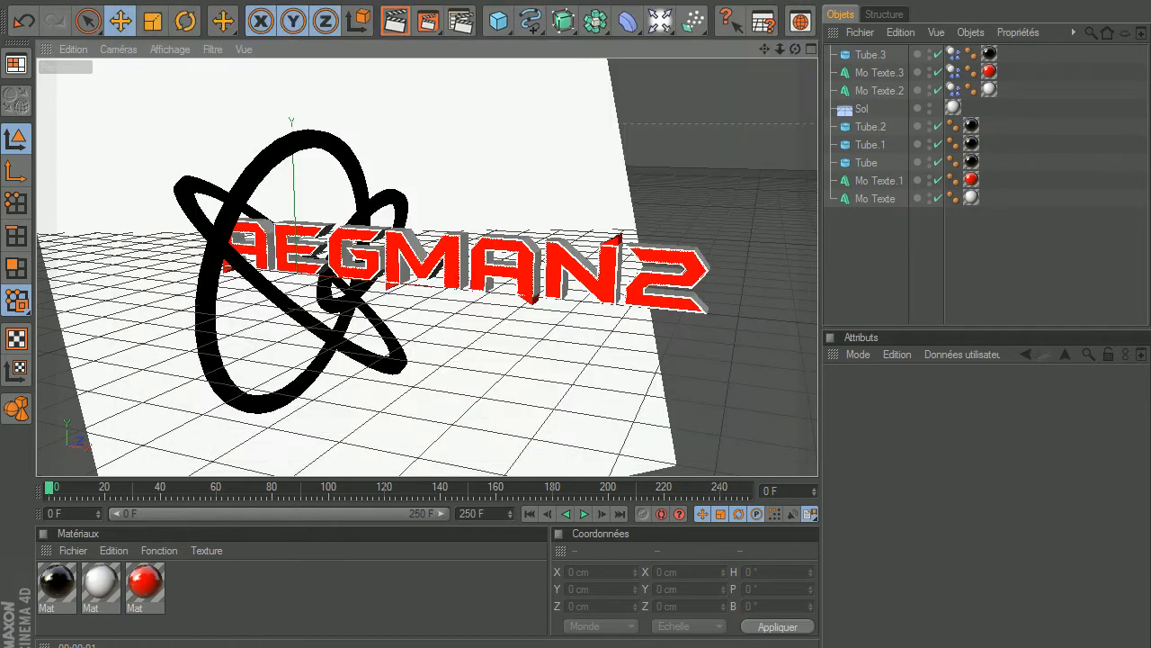
Review the render output settings and render a preview of the perspective view.
left_click(463, 22)
left_click(198, 32)
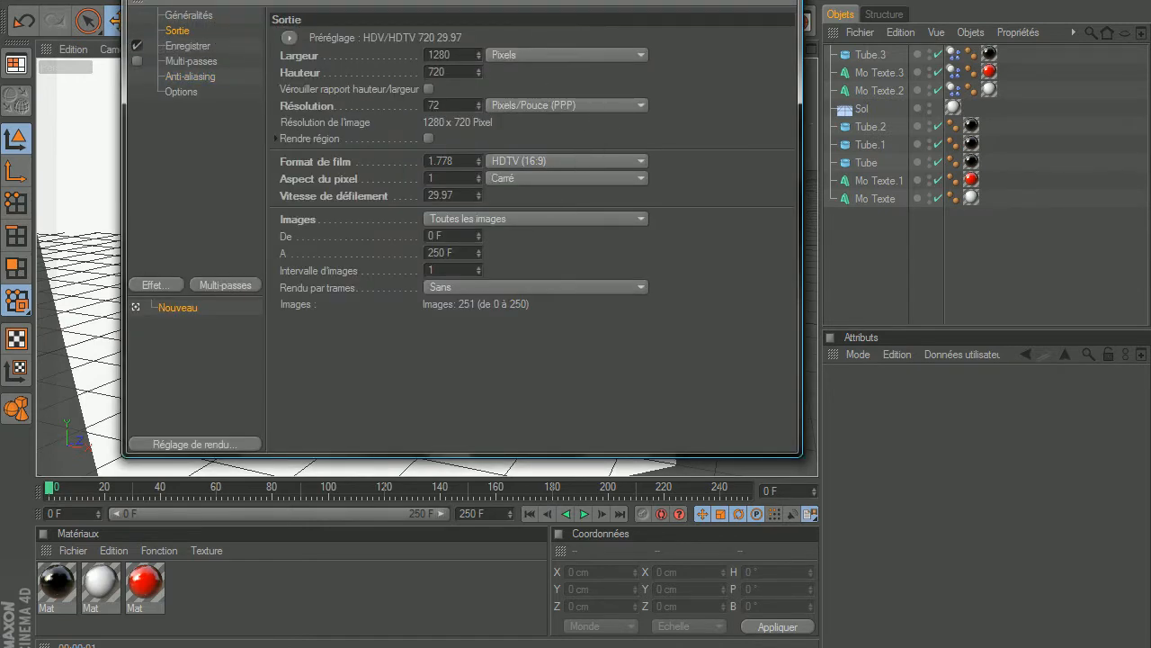
left_click(780, 0)
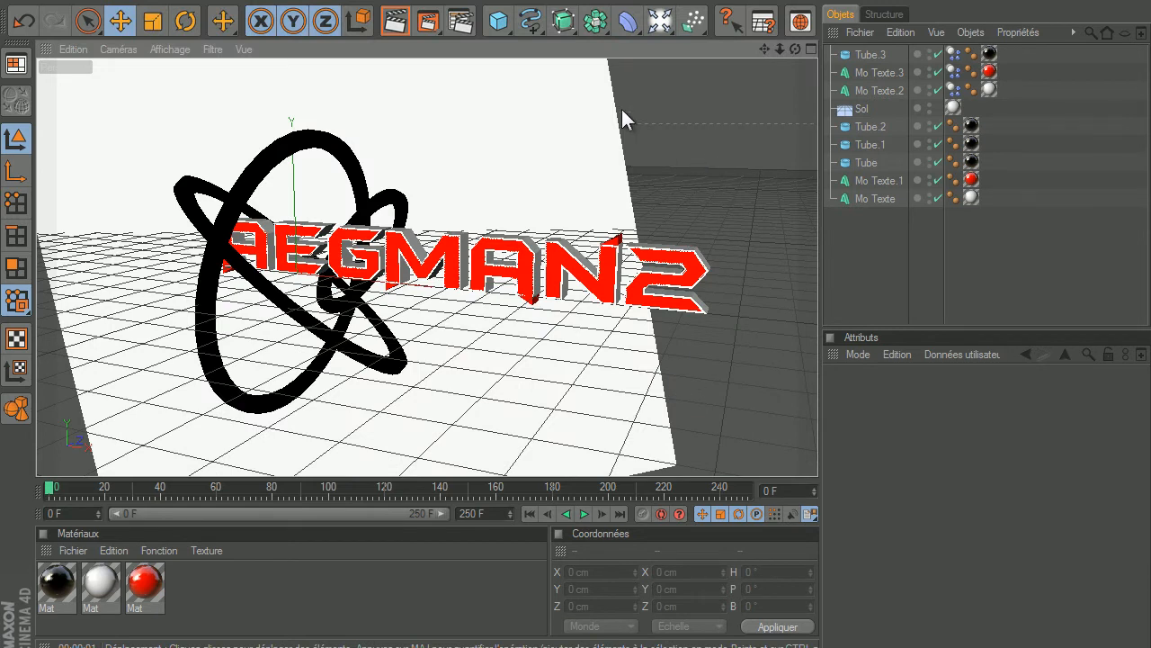
left_click(393, 24)
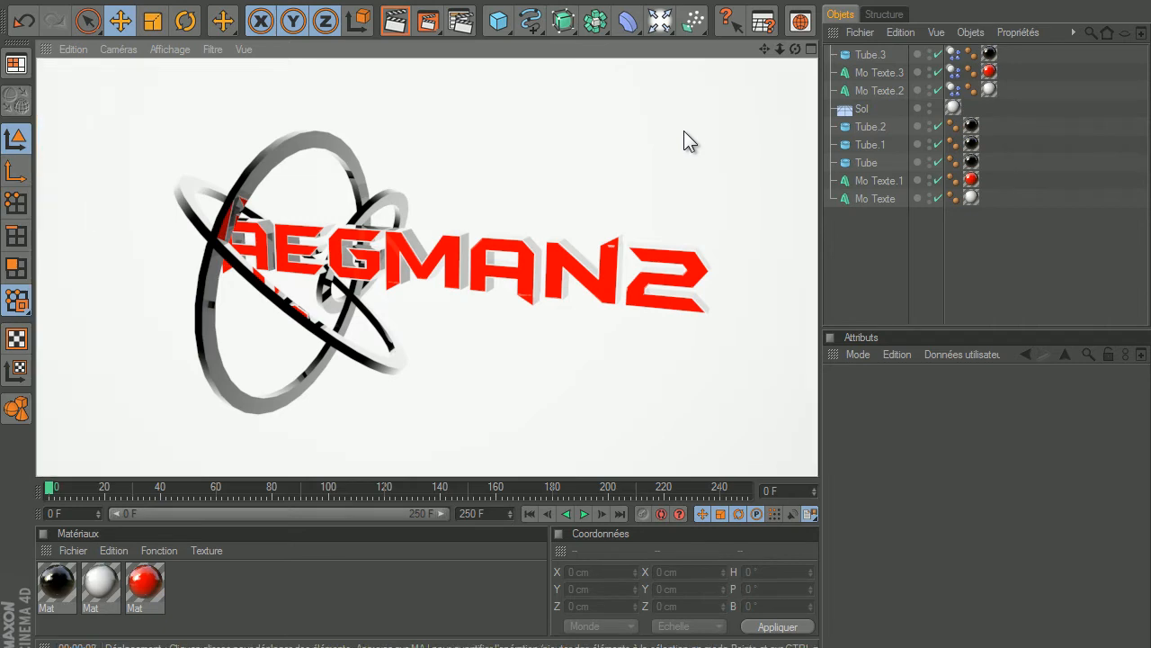
left_click(684, 132)
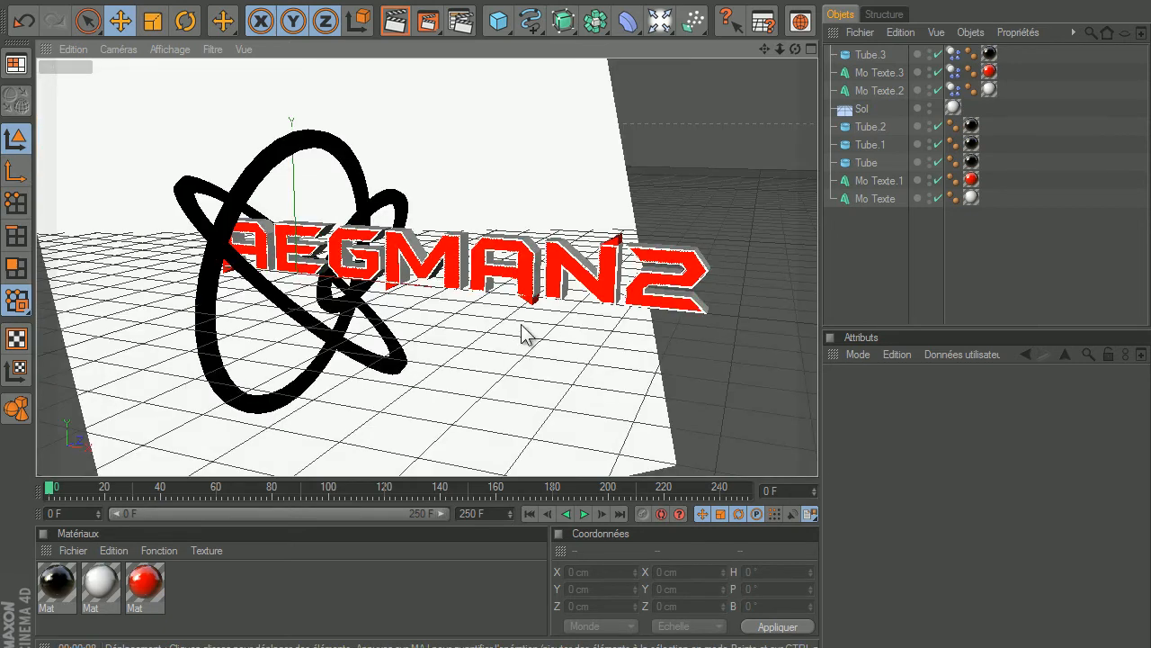
Try the Spécularité channel on the red material and render the view to compare the letters.
double_click(144, 584)
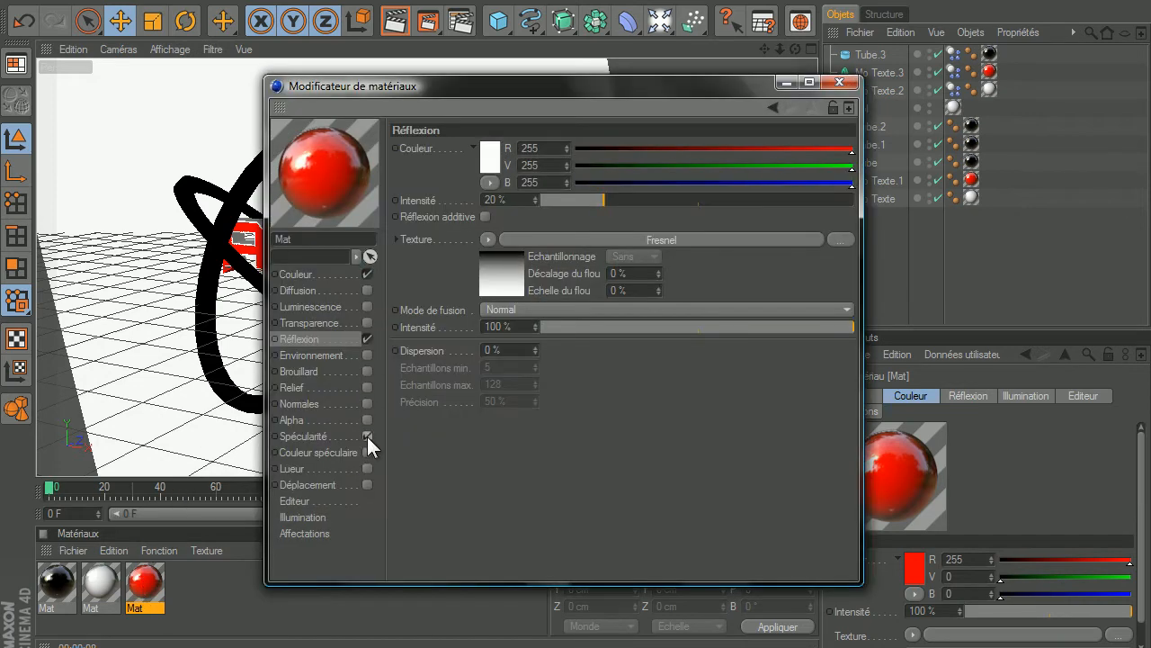
left_click(367, 436)
left_click(839, 82)
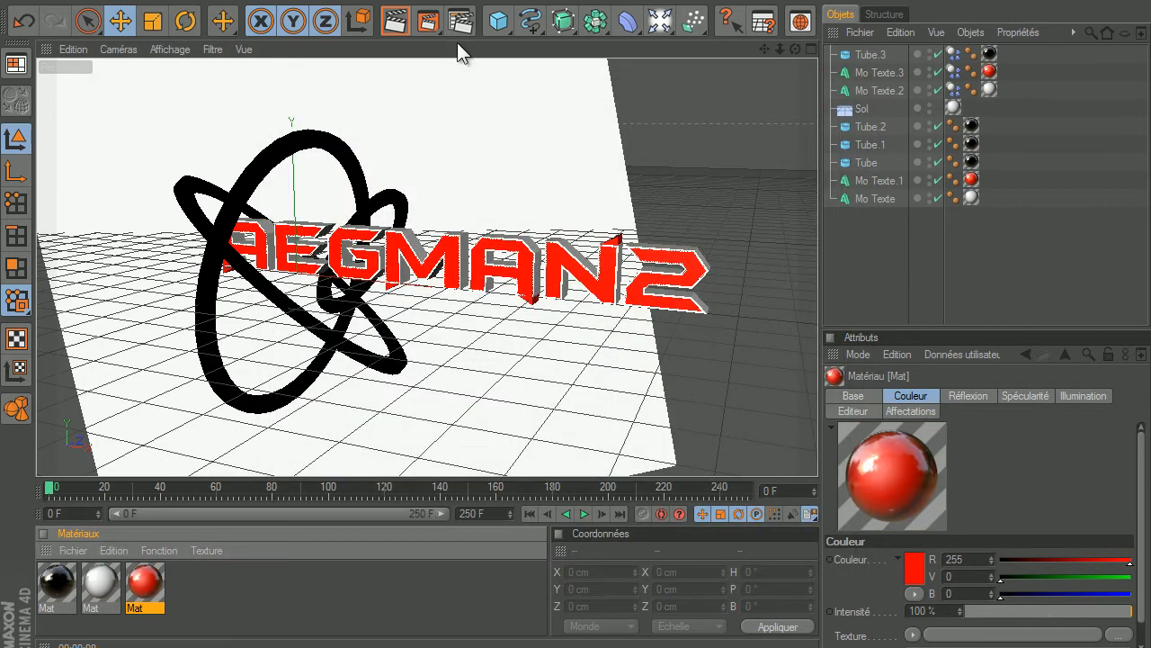
left_click(394, 23)
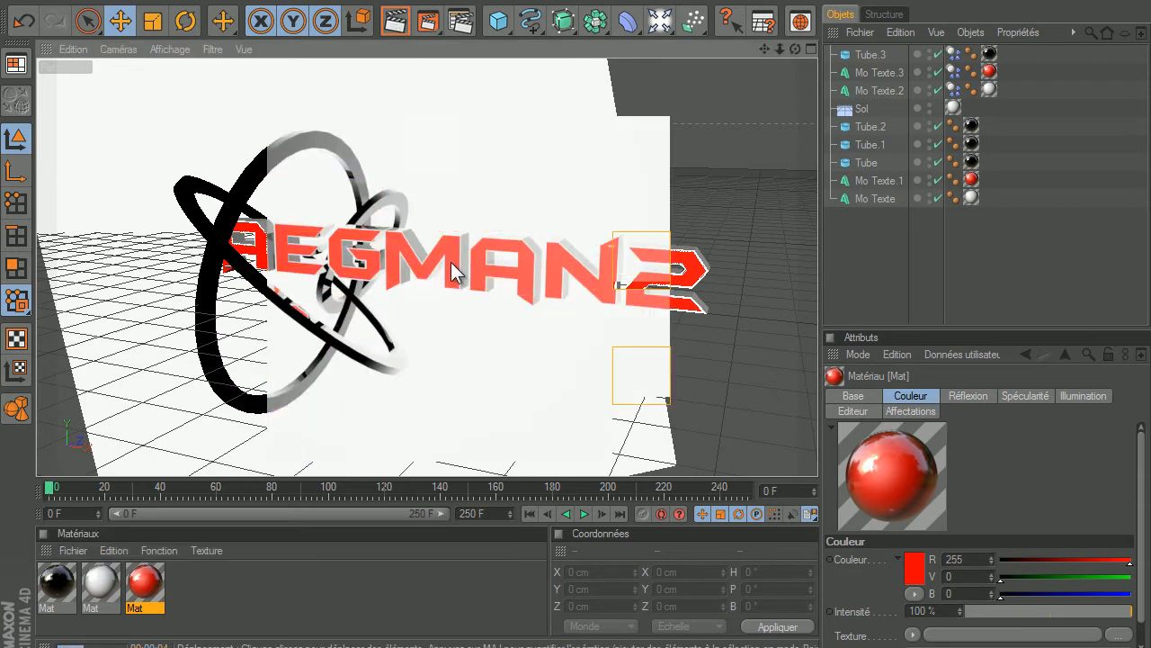
left_click(454, 271)
Disable the Spécularité channel of the red material and render the view again.
double_click(144, 585)
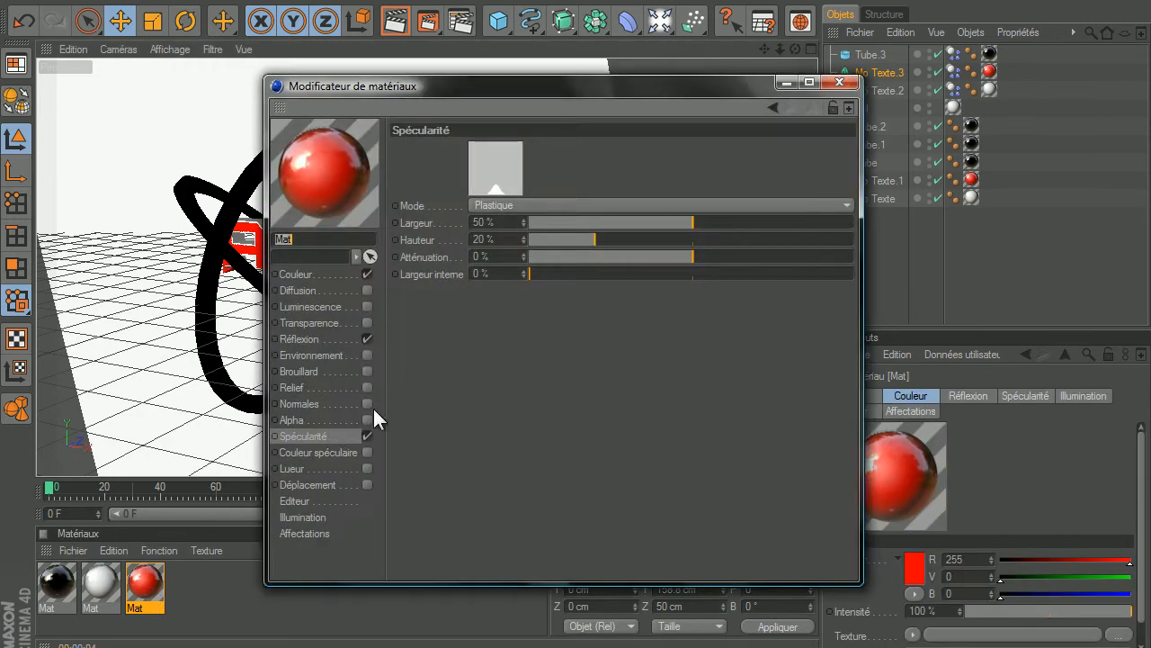
left_click(367, 436)
left_click(839, 82)
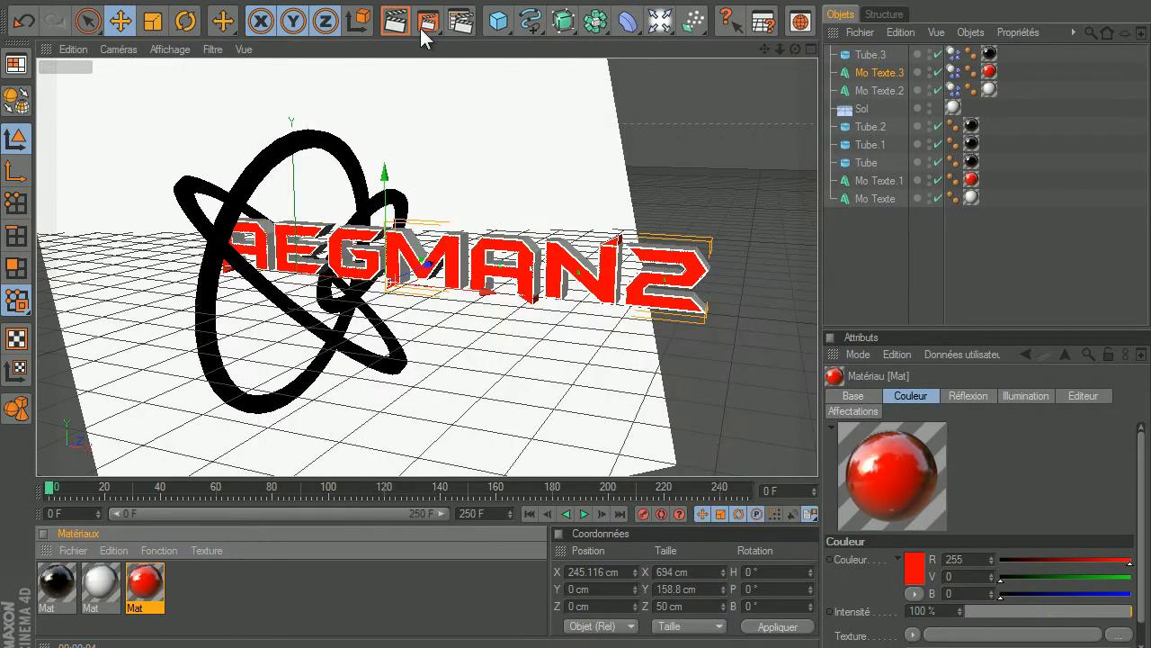
left_click(409, 21)
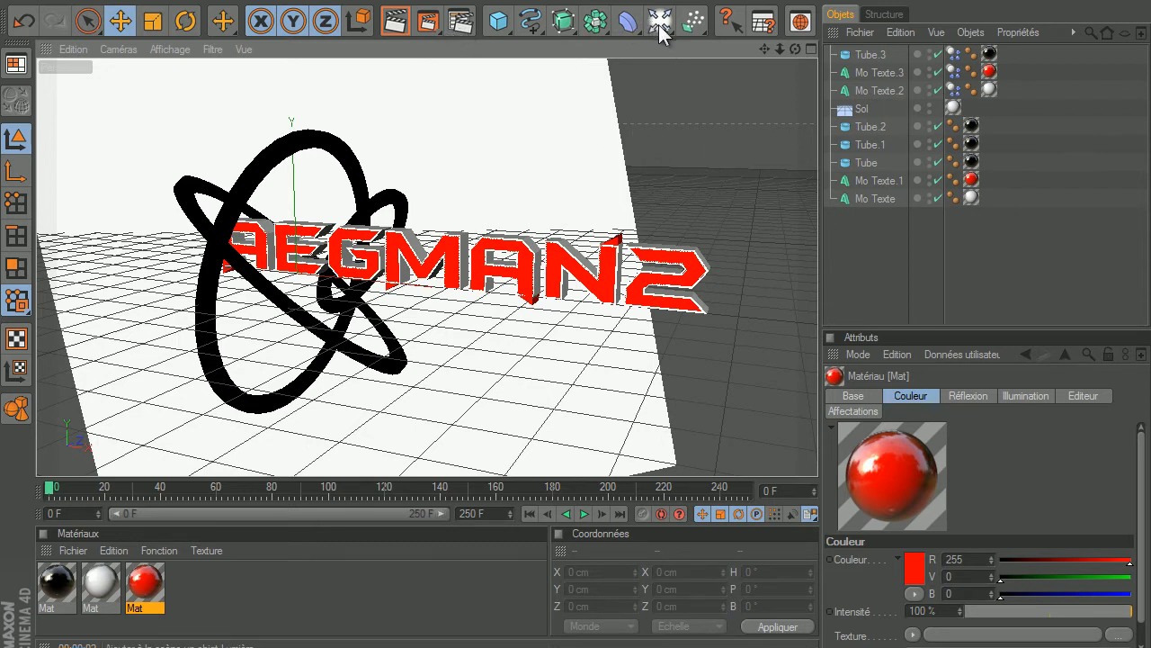
Add a camera object to the scene and make it the active view camera.
left_click_drag(659, 23, 726, 136)
scroll(727, 127, "down", 2)
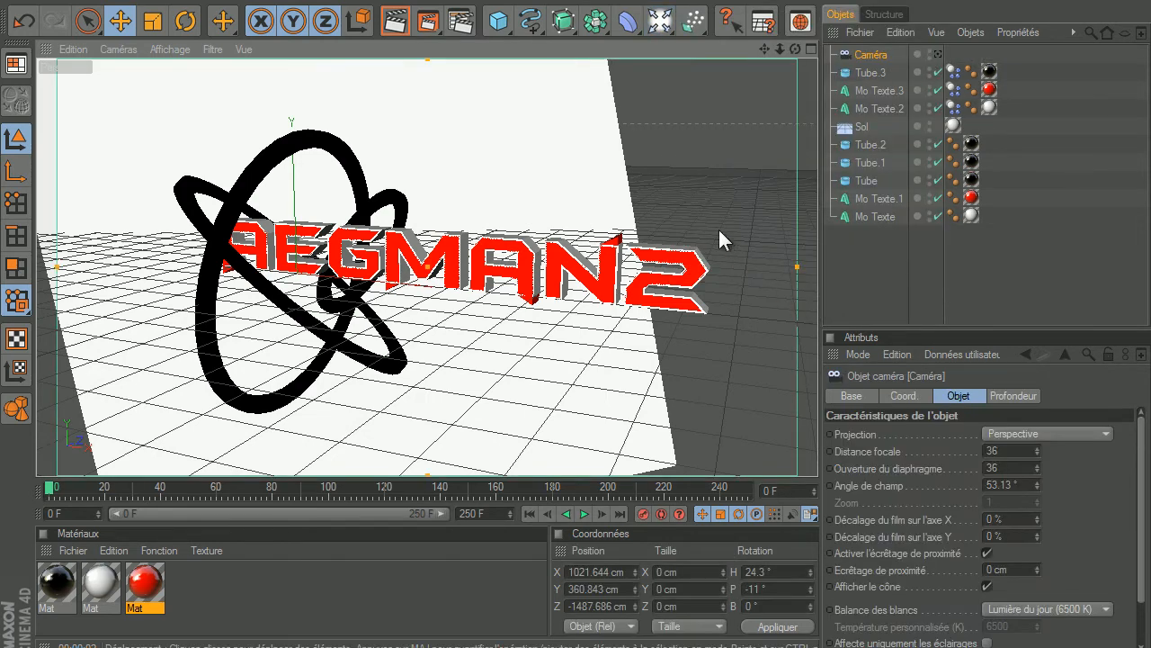
scroll(683, 185, "down", 5)
scroll(677, 186, "up", 4)
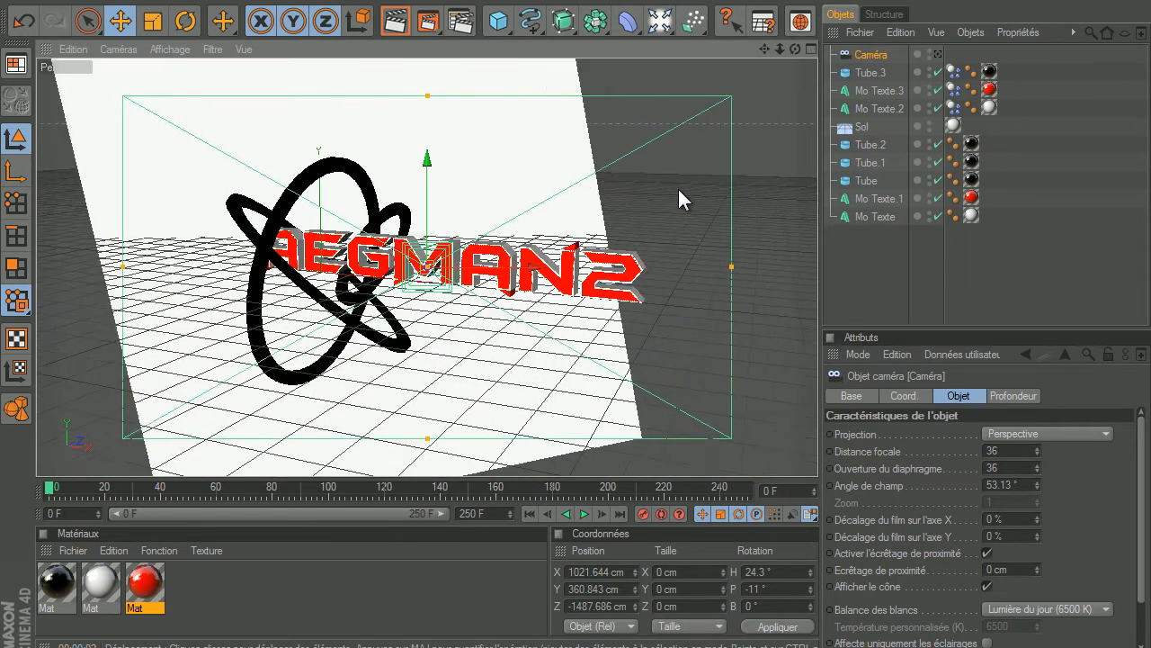
scroll(677, 186, "down", 3)
scroll(677, 186, "up", 6)
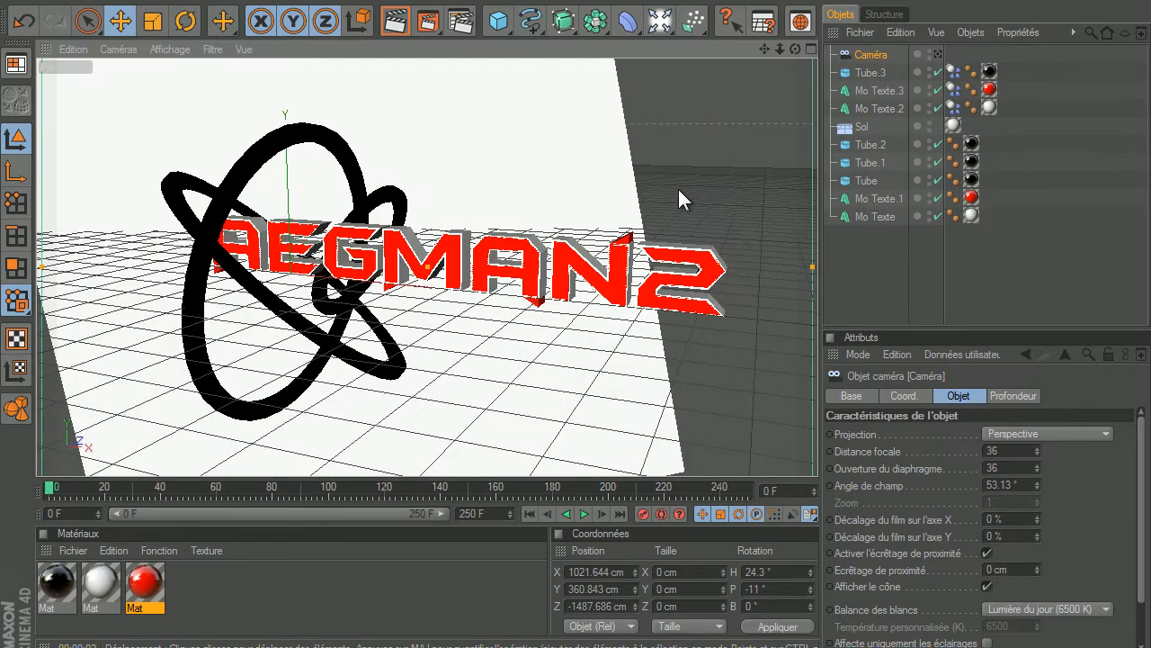
left_click(938, 54)
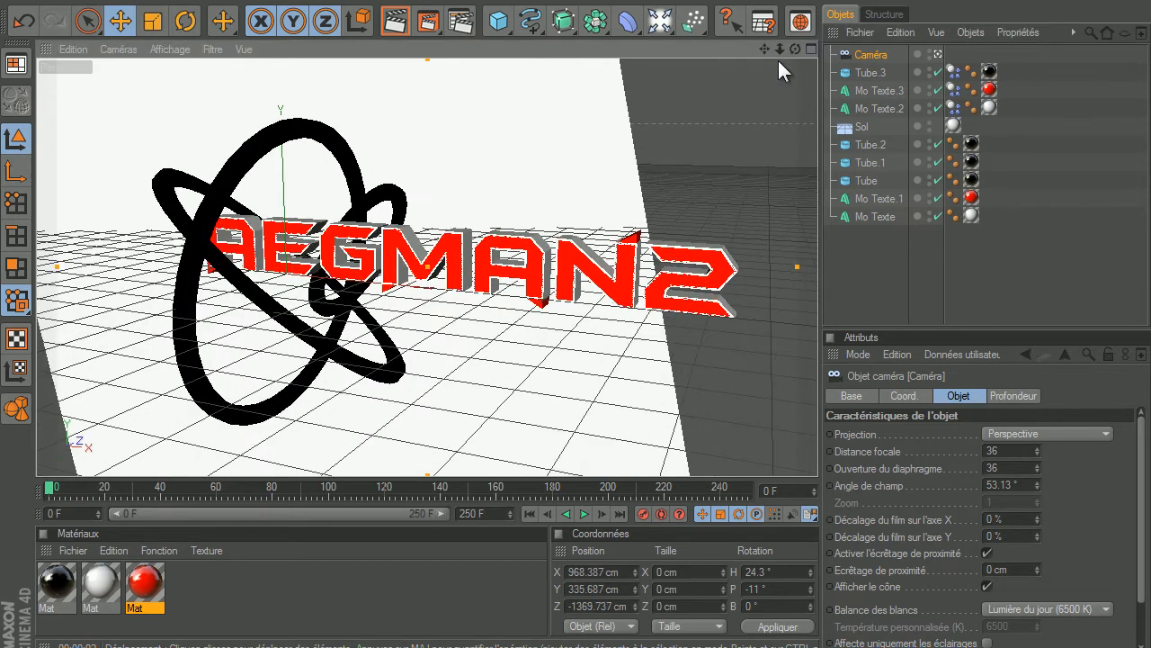
Frame the whole title at an angle with the camera, about 33° heading and -13° pitch, and record its keyframe at frame 0.
left_click_drag(796, 49, 585, 321)
left_click_drag(765, 48, 739, 109)
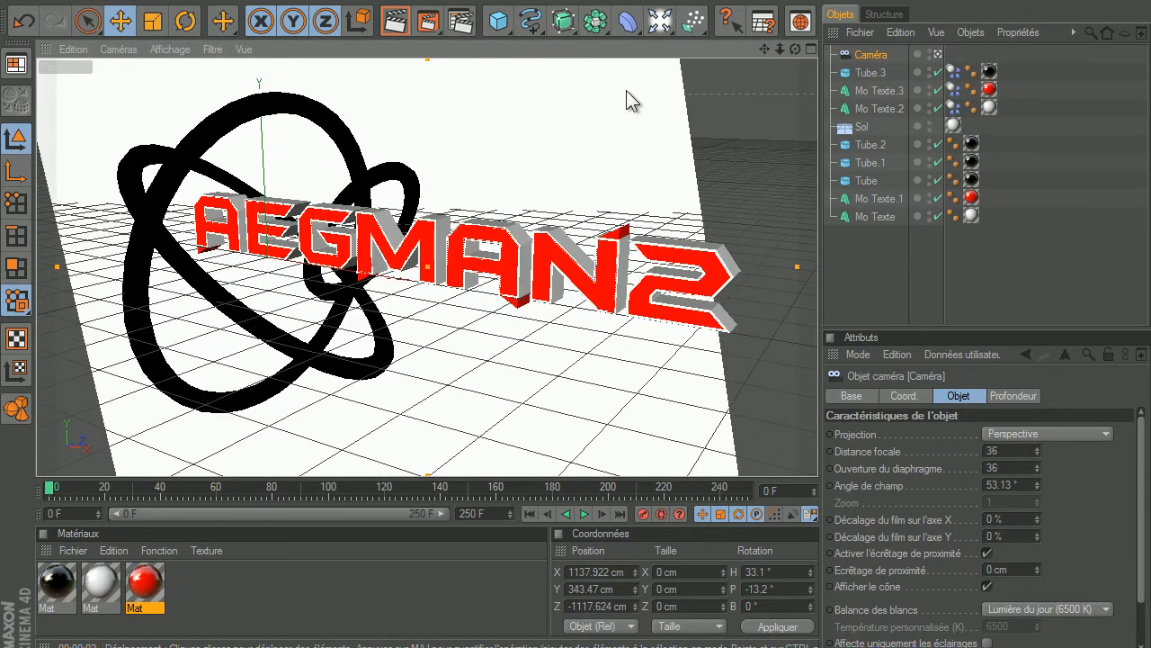
left_click(644, 512)
At frame 60, swing the camera to an almost frontal view of the title, about -20° pitch, and record its keyframe.
left_click_drag(48, 490, 213, 491)
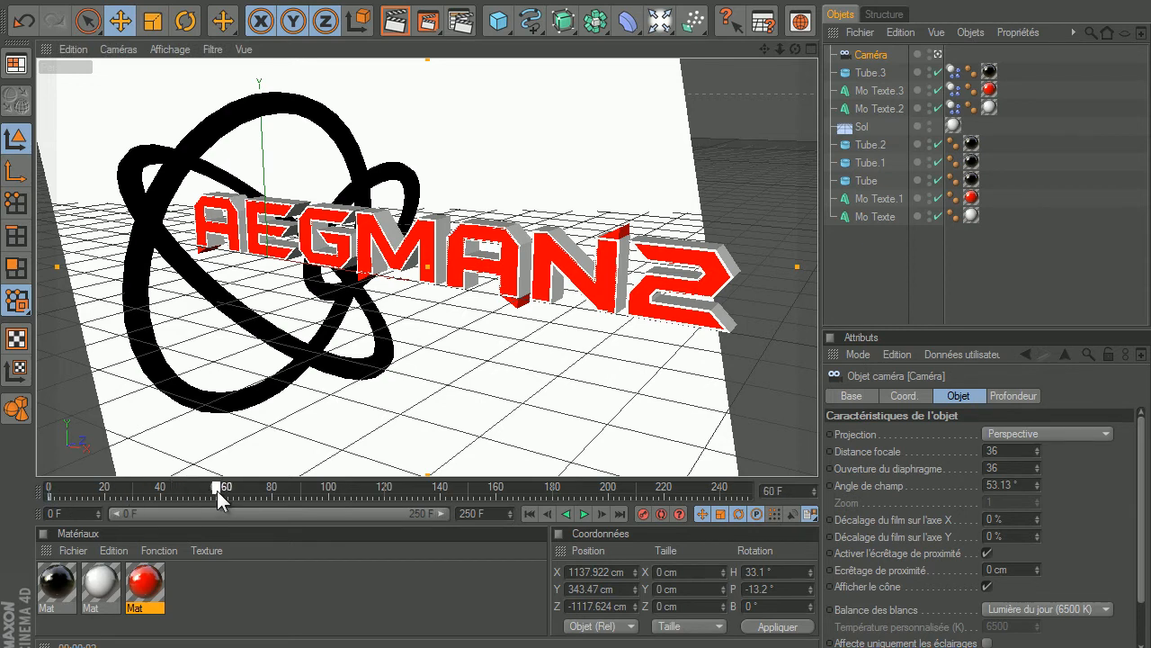
left_click_drag(788, 49, 575, 311)
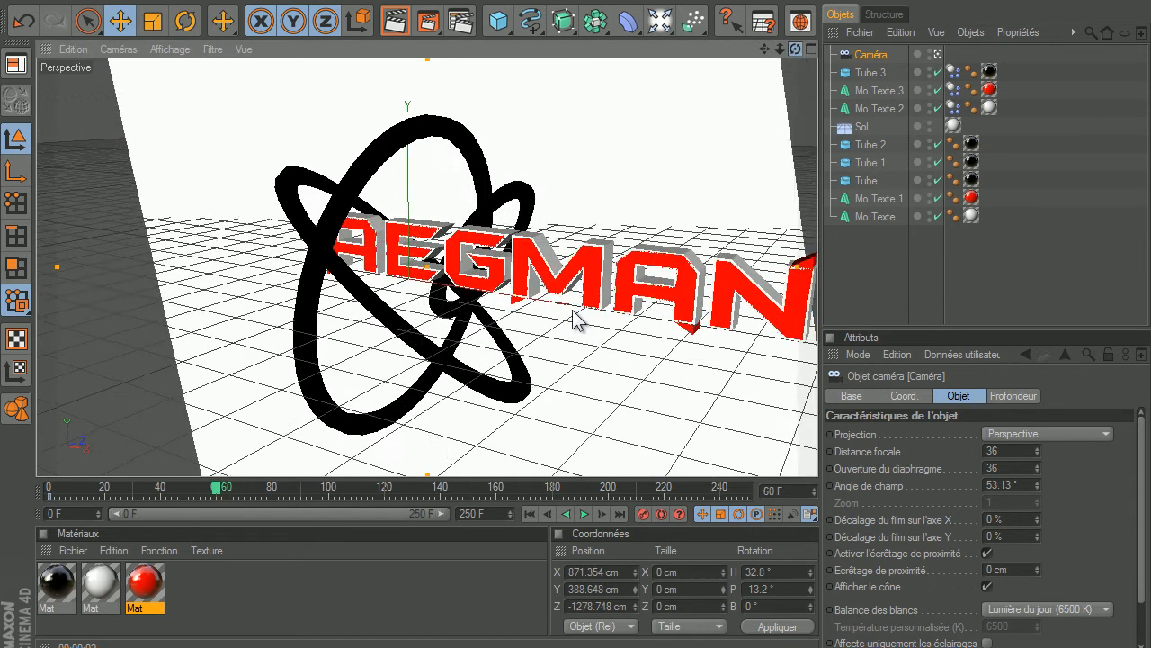
left_click_drag(762, 49, 576, 310)
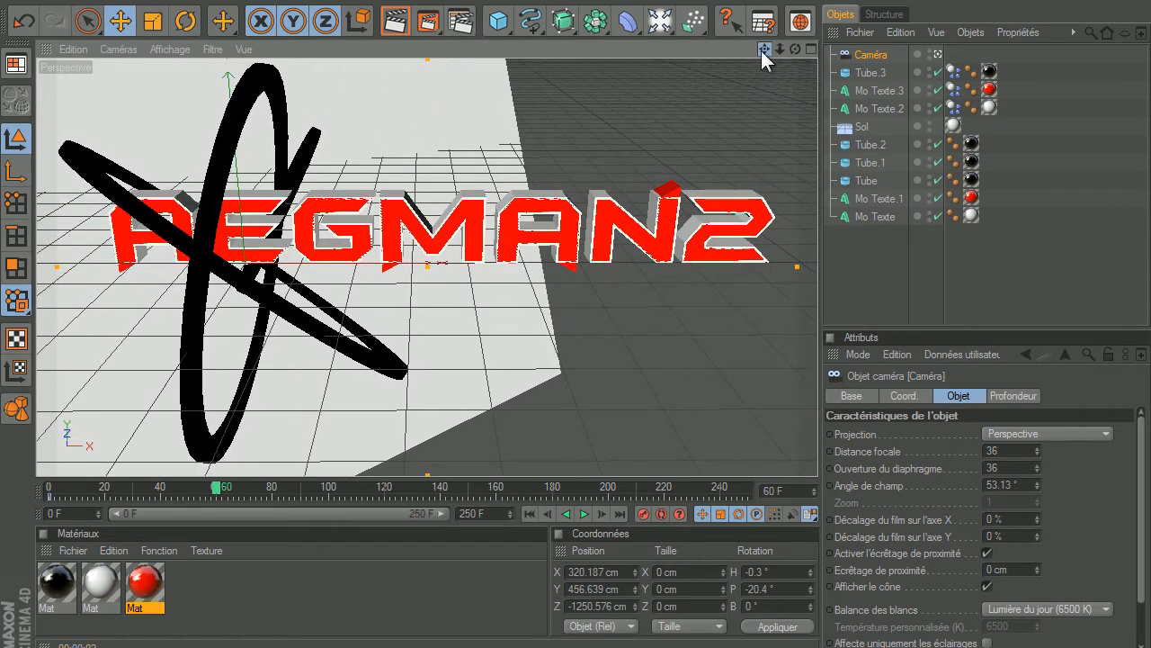
left_click(547, 513)
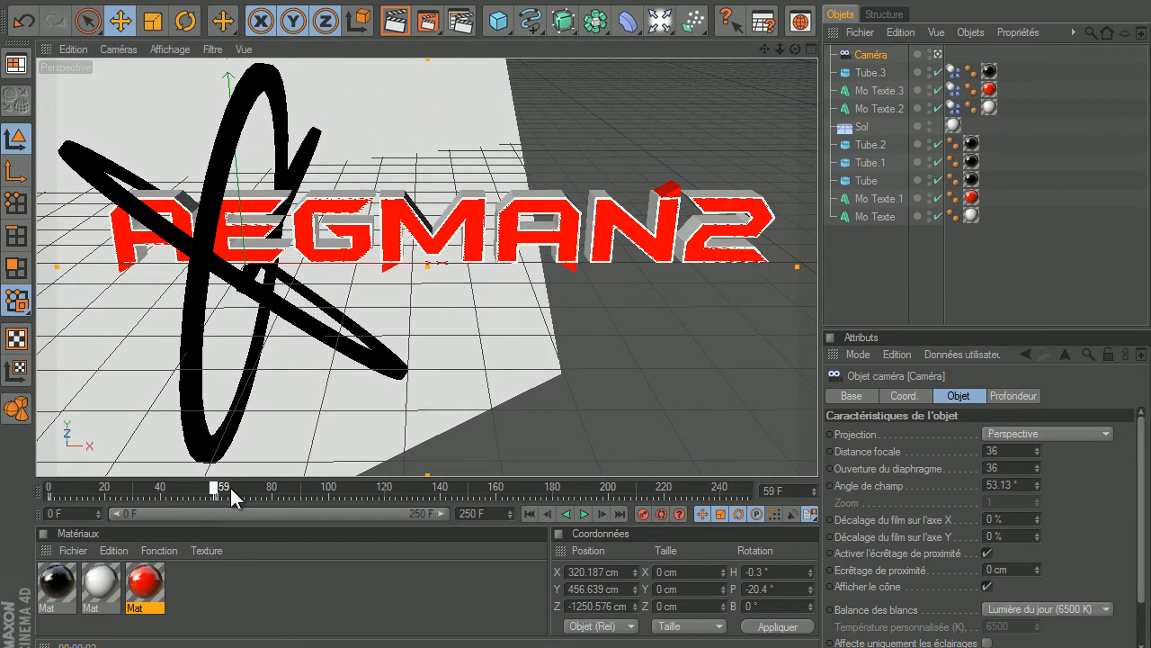
At frame 120, orbit the camera to about 23.5° heading and -20° pitch around the rings and letters, and record its keyframe.
left_click_drag(216, 490, 384, 491)
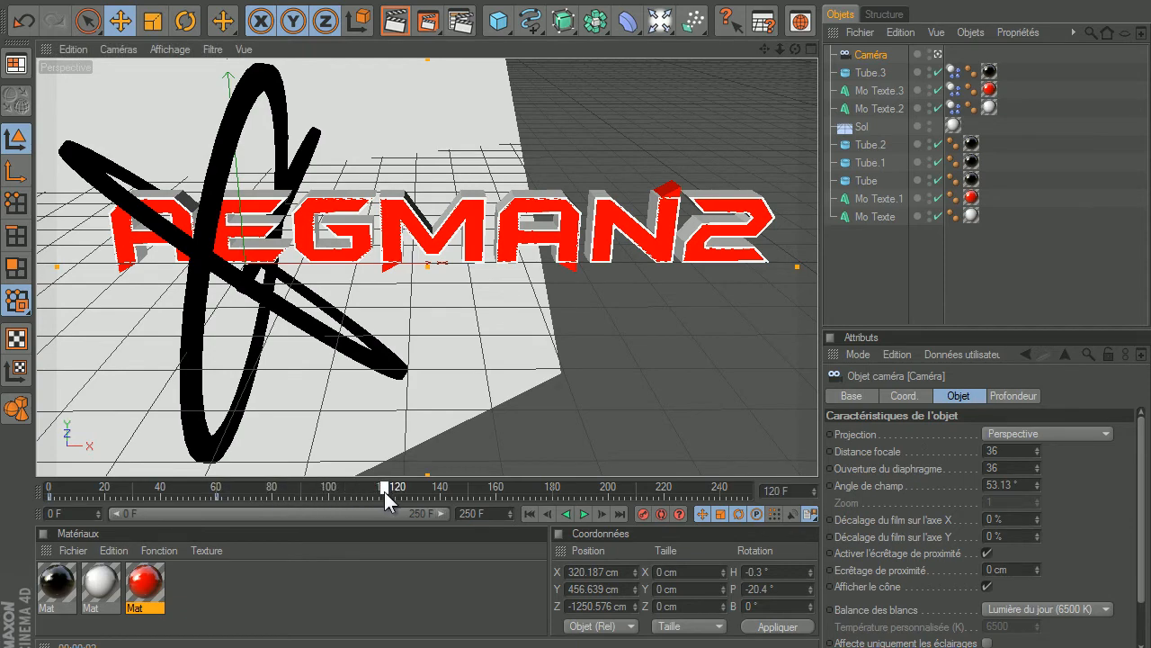
left_click_drag(798, 49, 575, 319)
left_click_drag(764, 48, 578, 320)
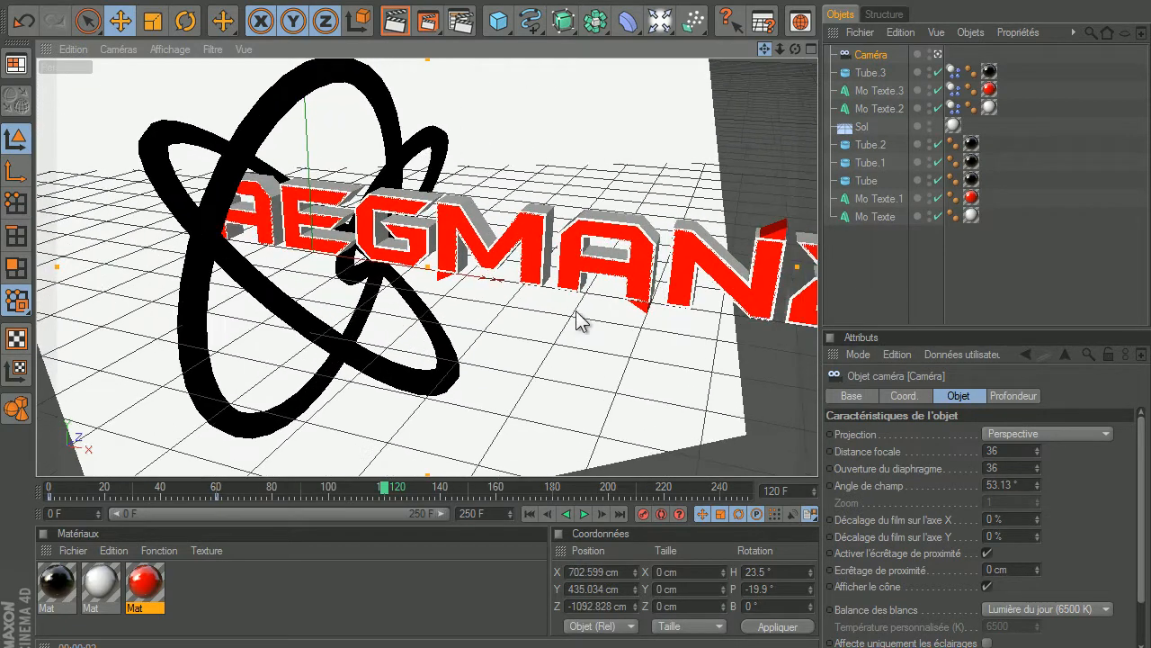
scroll(612, 150, "down", 1)
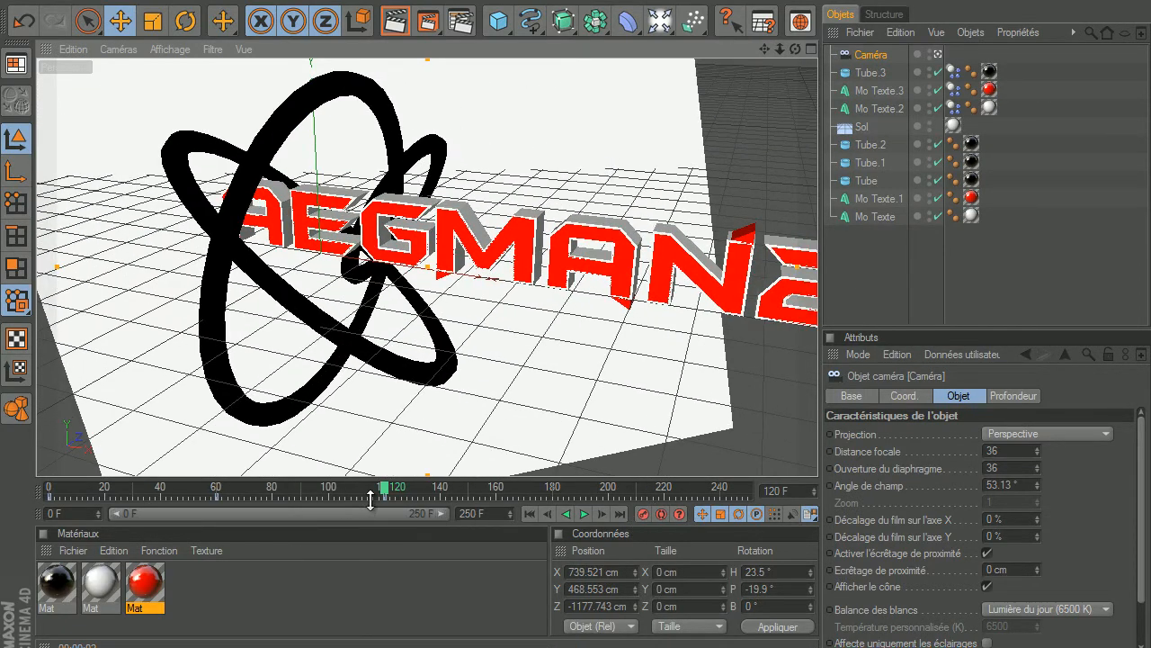
At frame 220, pull the camera far back to about X 1672, Y 1064, Z -6607 cm and record its keyframe.
left_click_drag(387, 498, 668, 494)
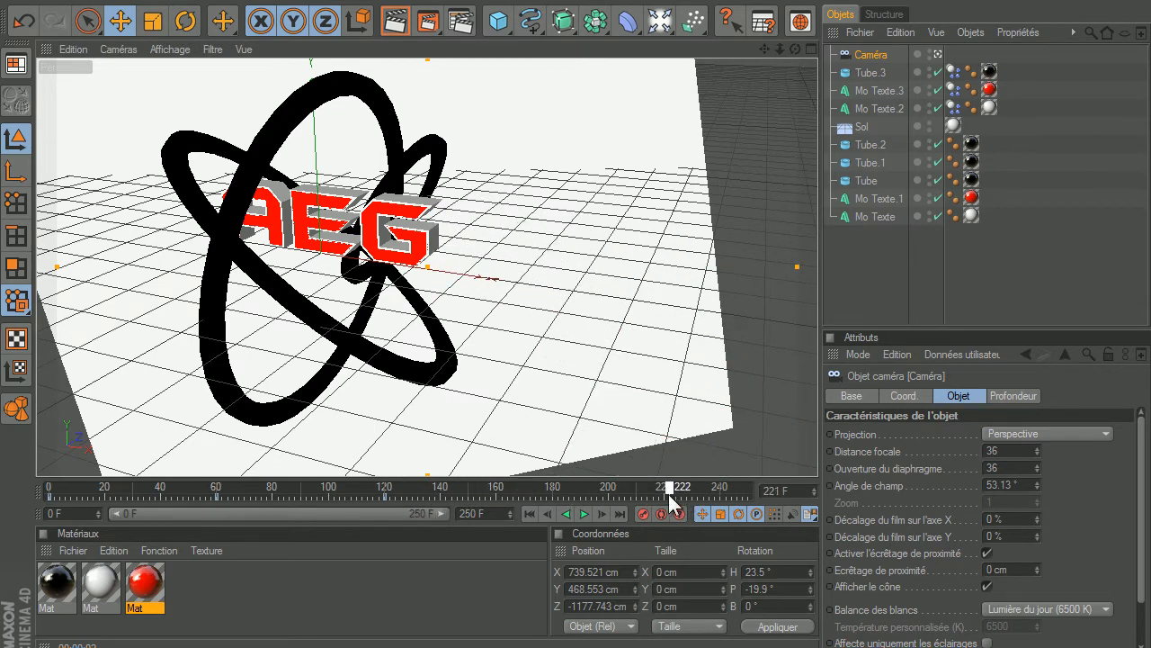
left_click_drag(767, 48, 732, 123)
left_click_drag(765, 51, 755, 128)
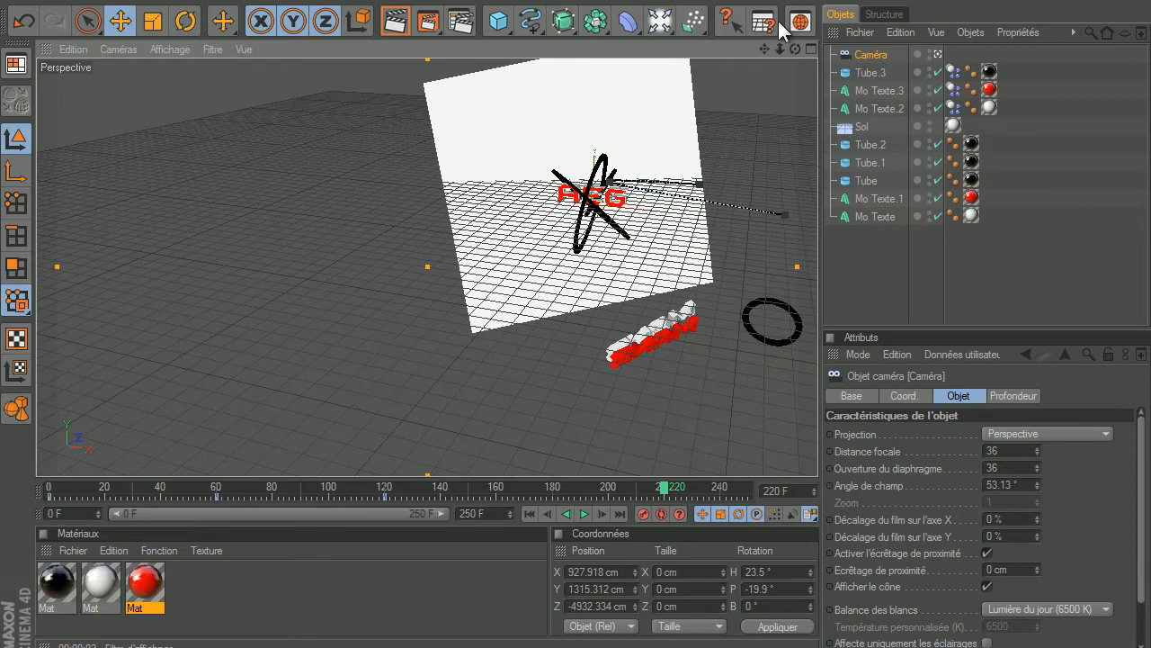
left_click_drag(764, 49, 577, 306)
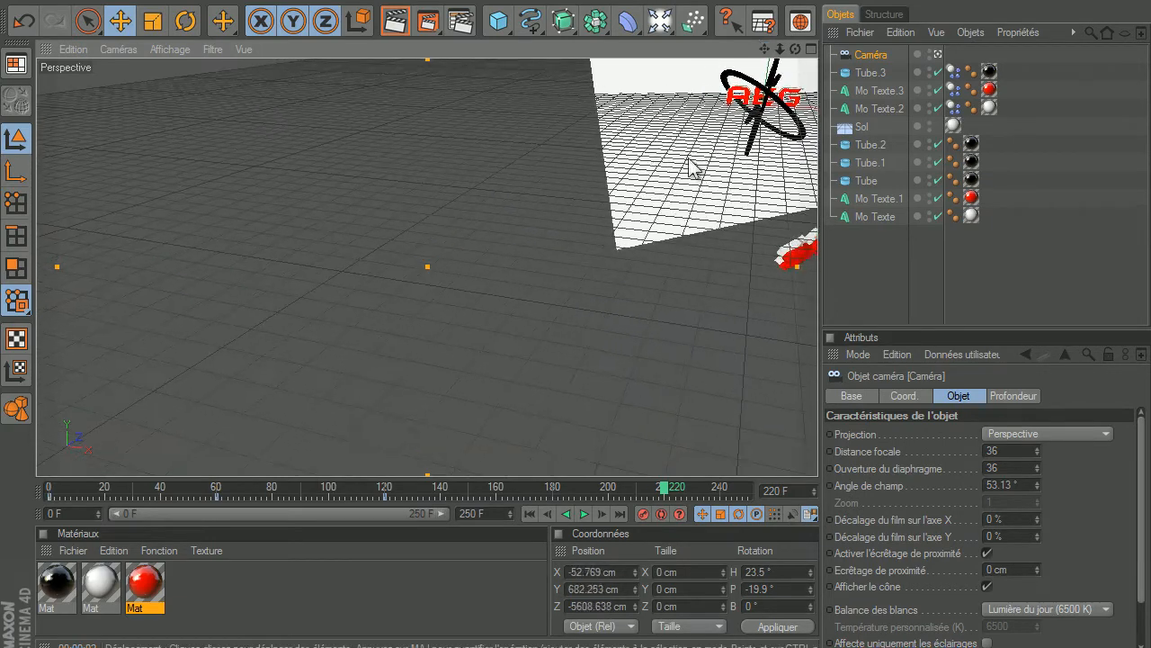
scroll(689, 160, "down", 5)
left_click_drag(765, 50, 575, 310)
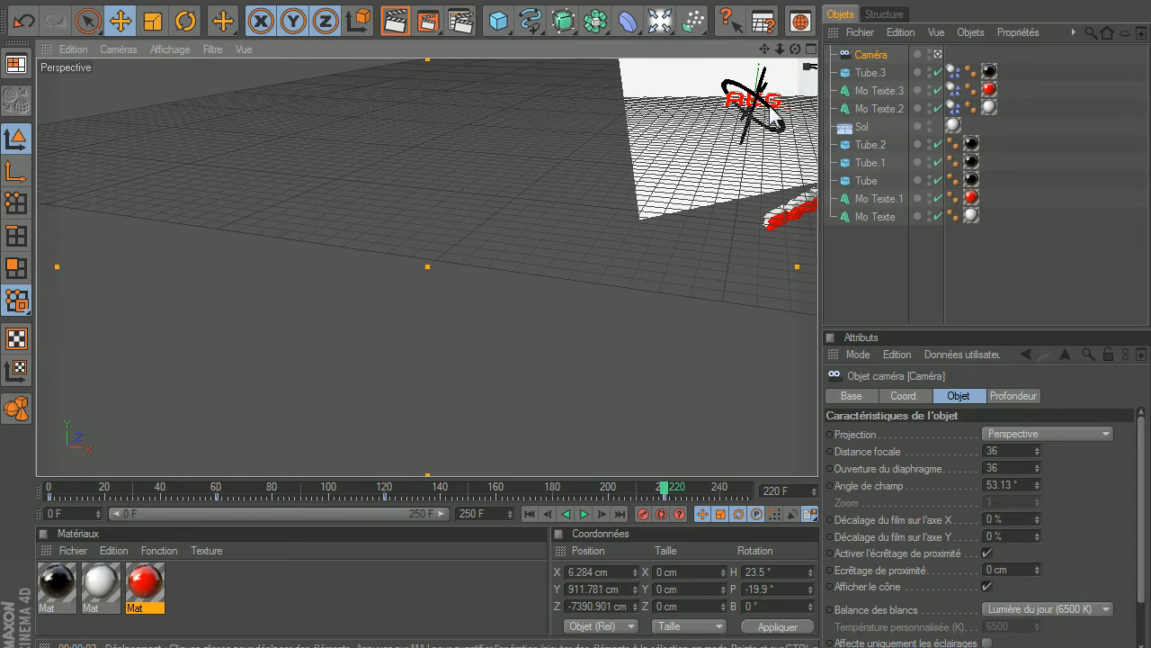
left_click_drag(765, 49, 571, 311)
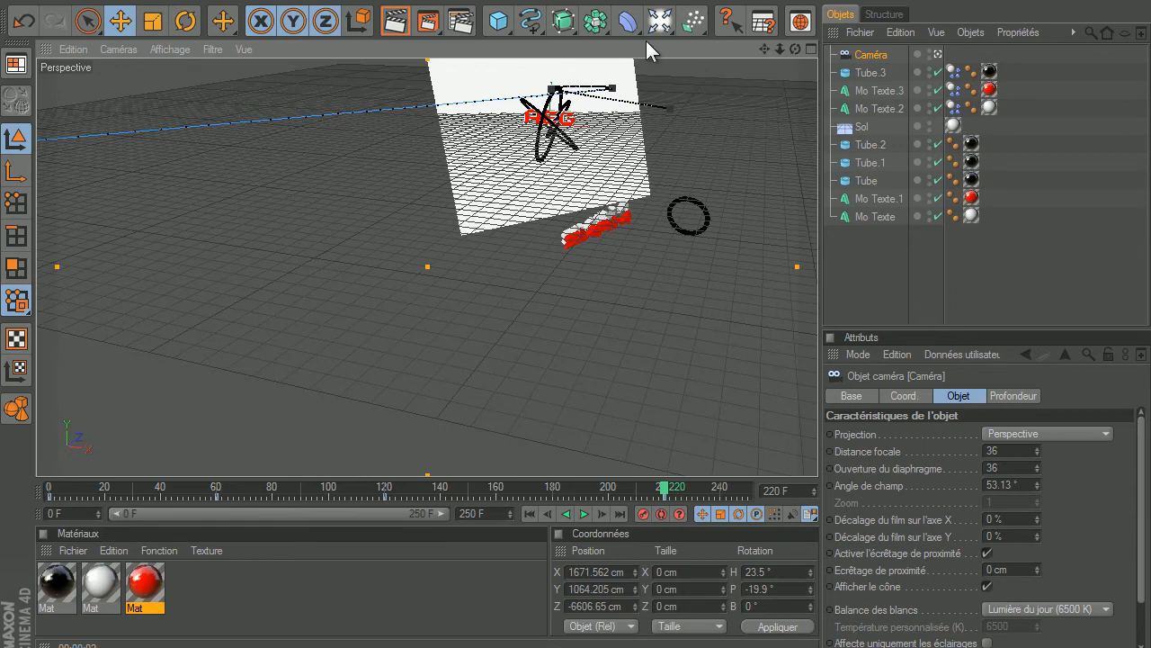
Play the animation briefly to check the camera movement, and stop it.
left_click(583, 514)
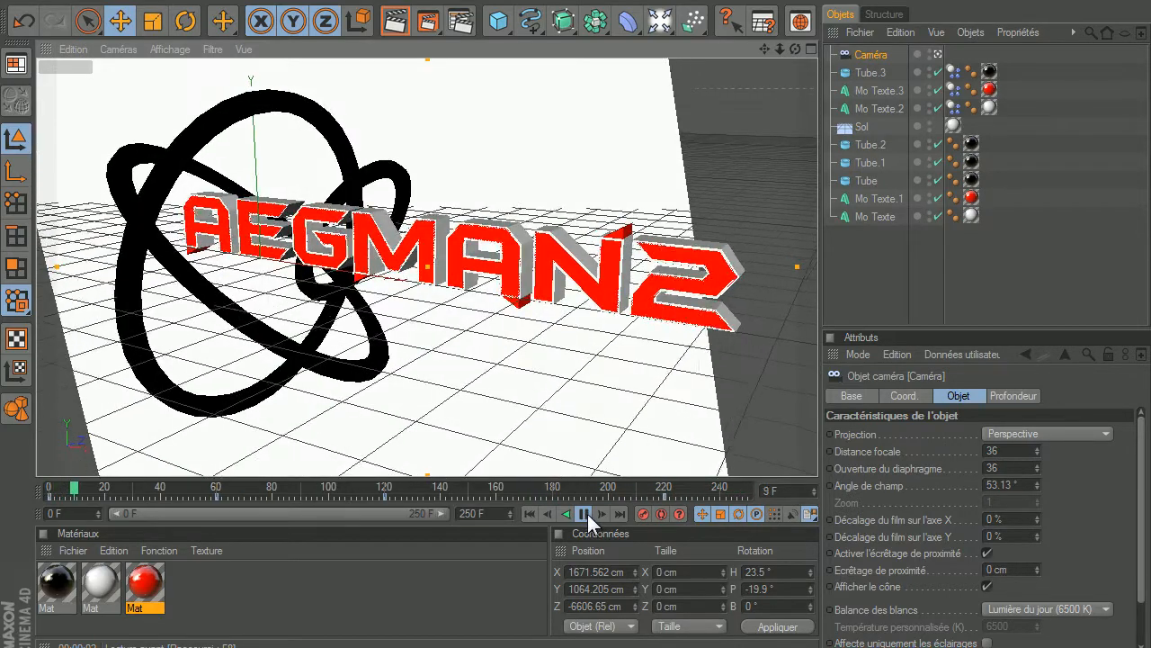
left_click(586, 513)
Select the large Tube ring around AEG with the Rotate tool and record its starting keyframe at frame 0.
scroll(576, 102, "down", 3)
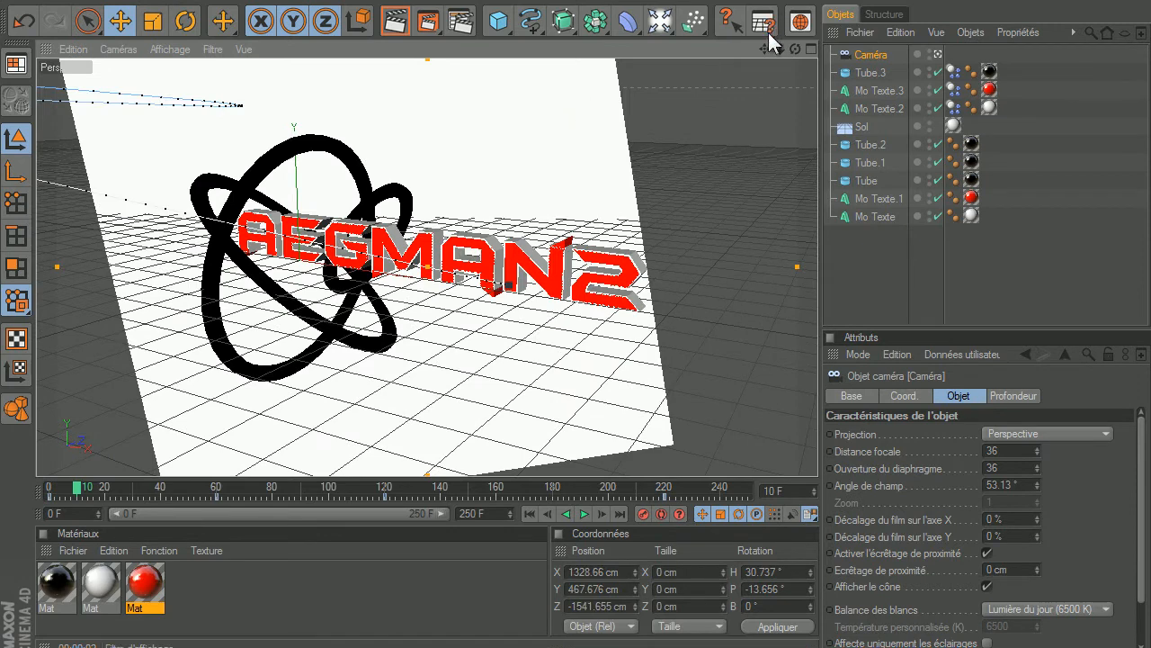
left_click_drag(765, 48, 627, 306)
left_click(372, 160)
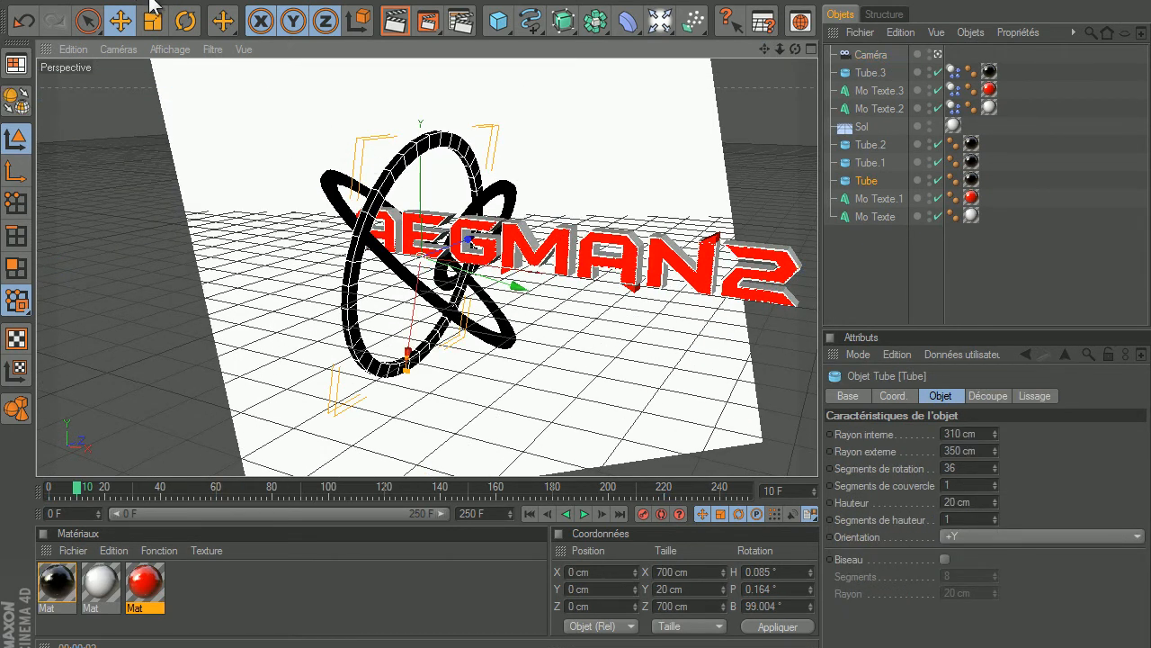
left_click(185, 23)
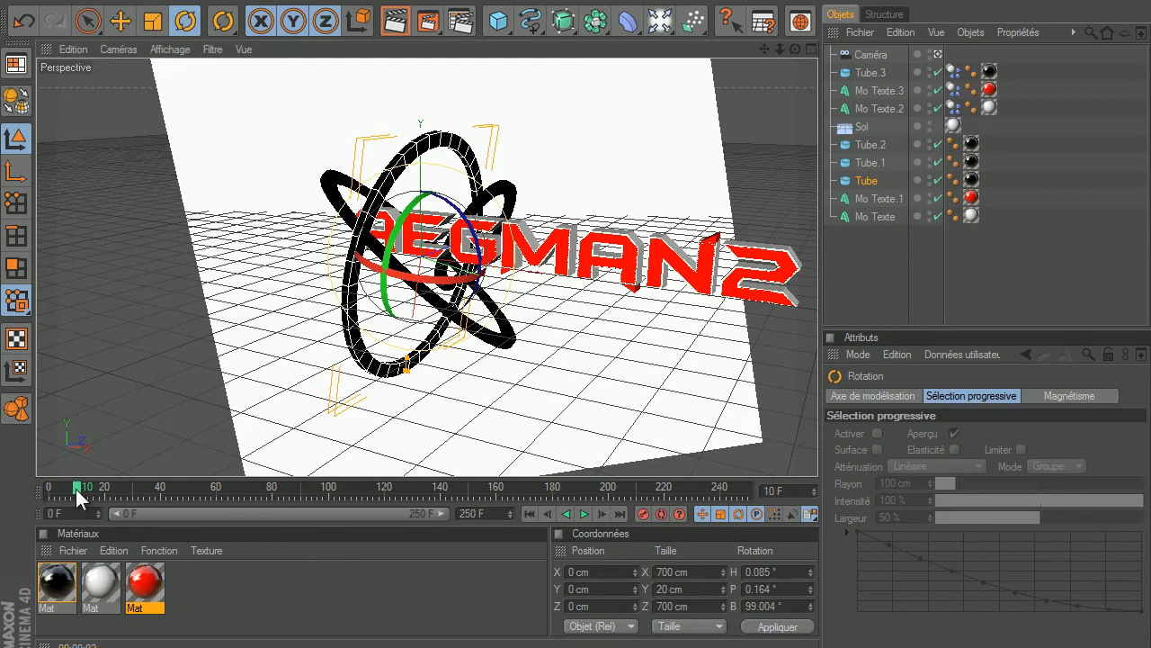
left_click_drag(75, 489, 6, 490)
left_click(642, 513)
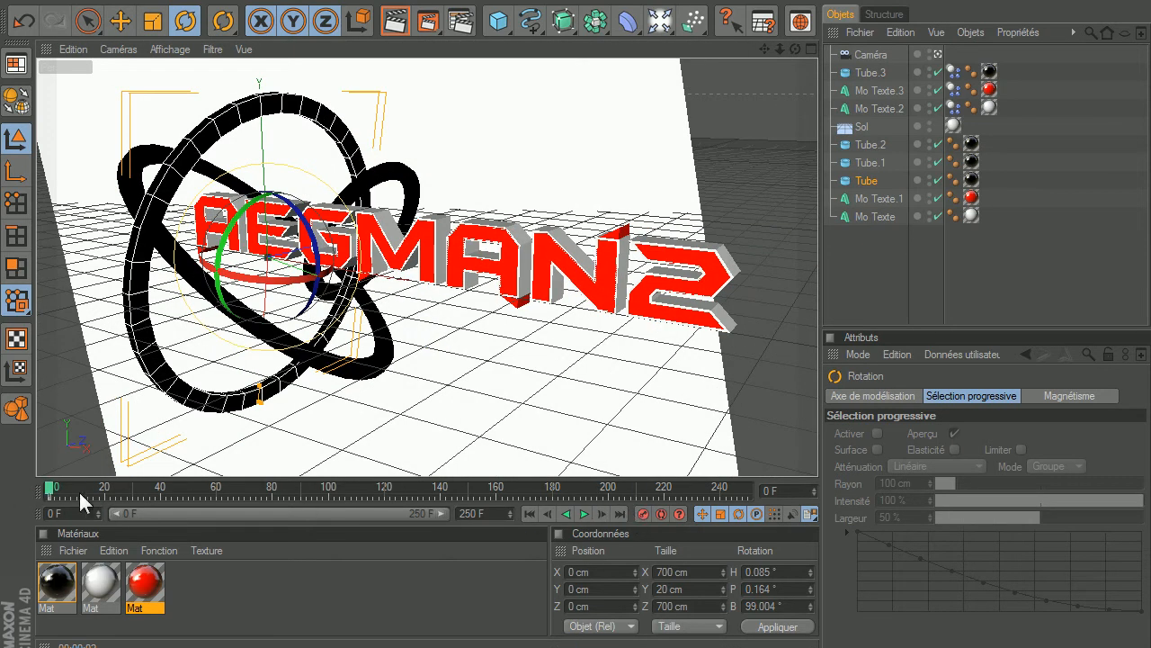
At frame 120, rotate the large Tube ring to about H -135.6°, P -37°, B 238.5° and record its keyframe.
left_click_drag(48, 487, 385, 487)
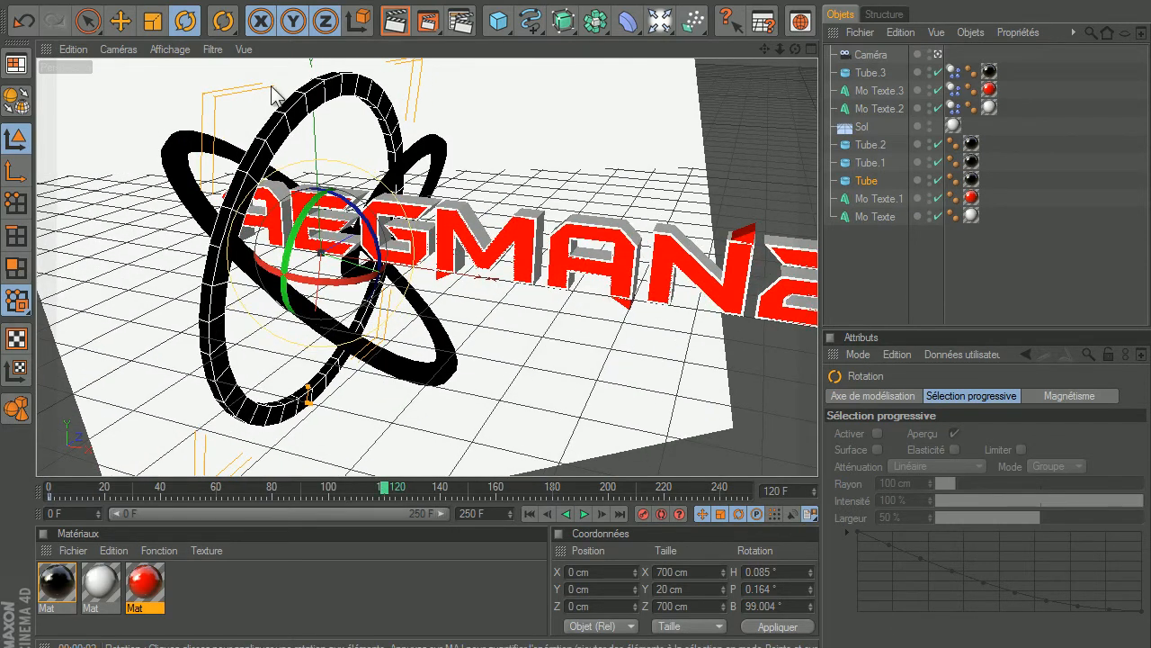
left_click_drag(348, 213, 293, 272)
left_click_drag(231, 238, 278, 177)
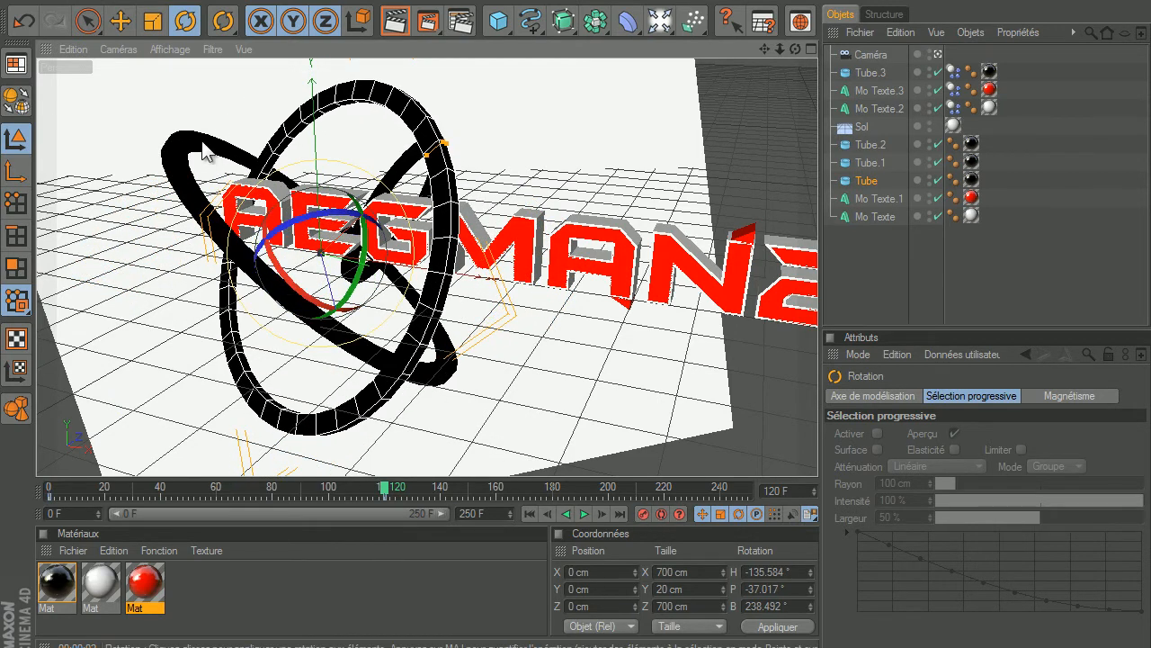
Record the Tube.1 ring's starting keyframe at frame 0, then rotate it to about H 184.8°, P 68.7°, B 12.9° at frame 120 and record that.
left_click(171, 150)
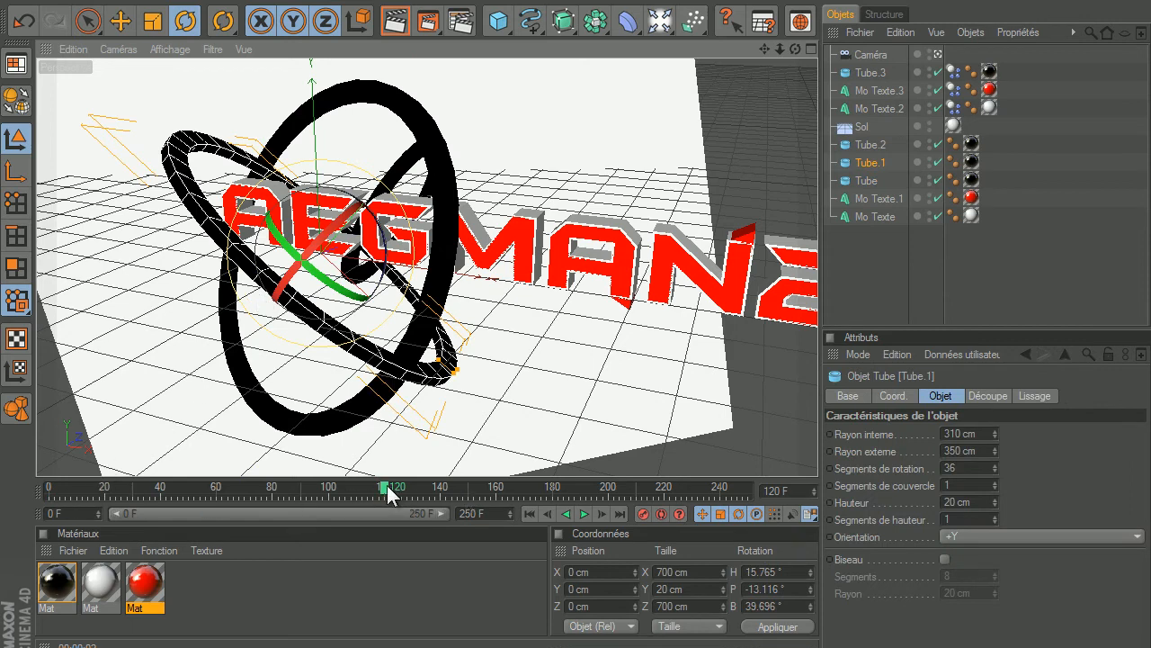
left_click_drag(389, 495, 7, 493)
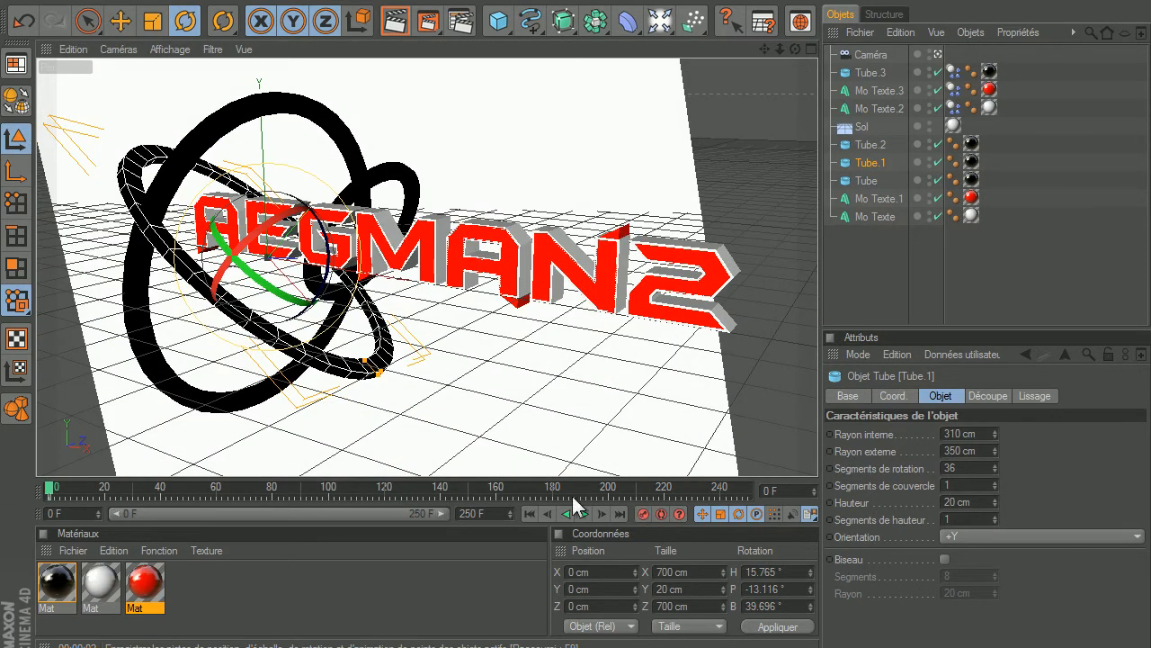
left_click_drag(299, 205, 306, 208)
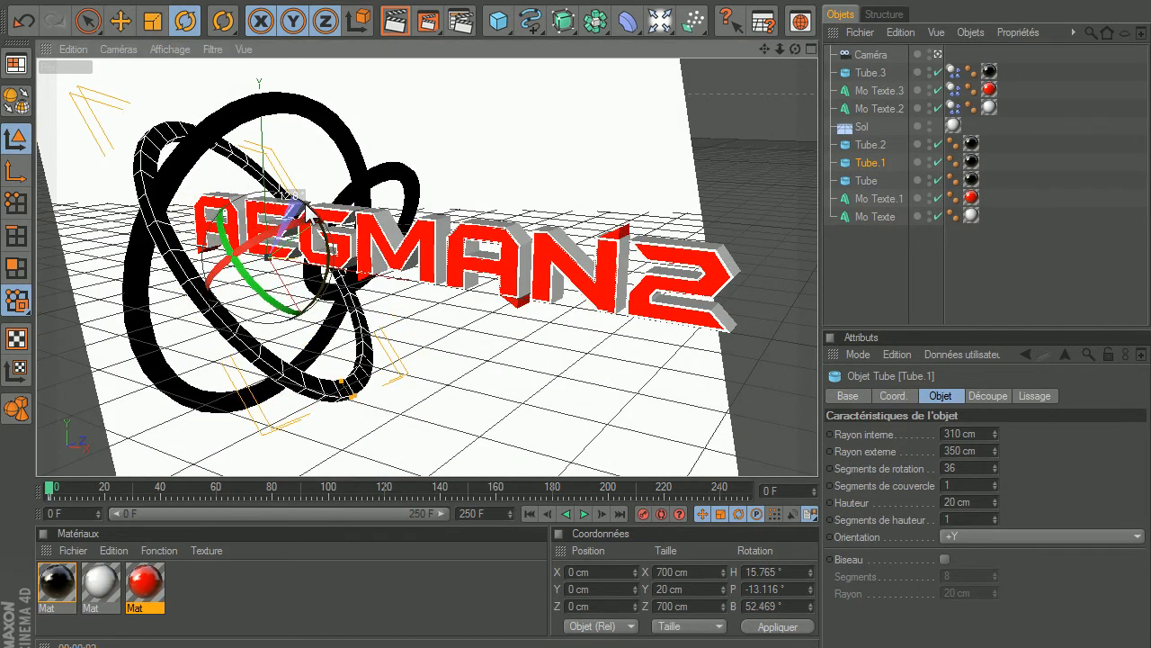
left_click_drag(51, 490, 385, 489)
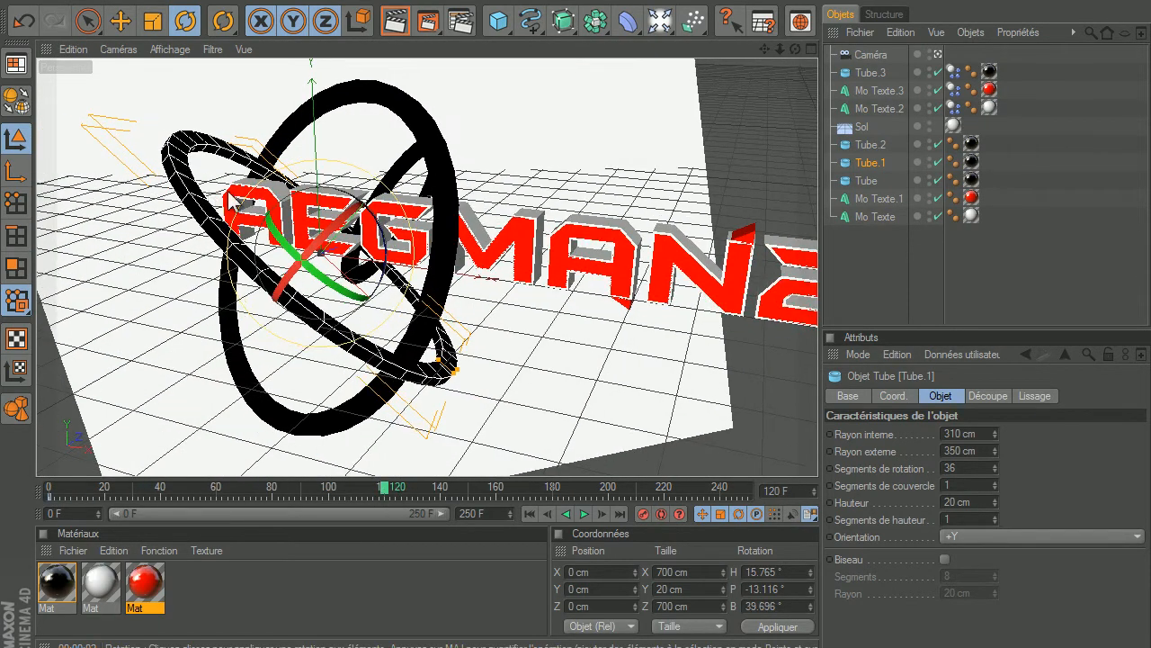
left_click_drag(318, 205, 373, 353)
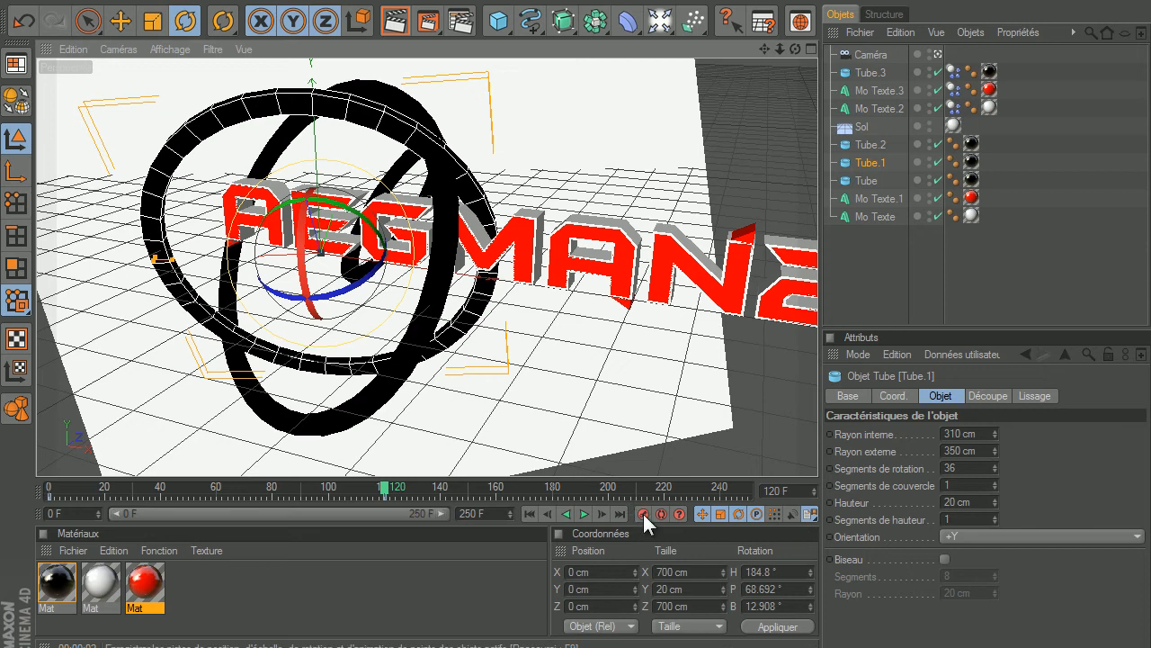
At frame 120, rotate the small Tube.2 ring to about H 182.4°, P -0.6°, B 255° and clear the selection.
left_click(387, 175)
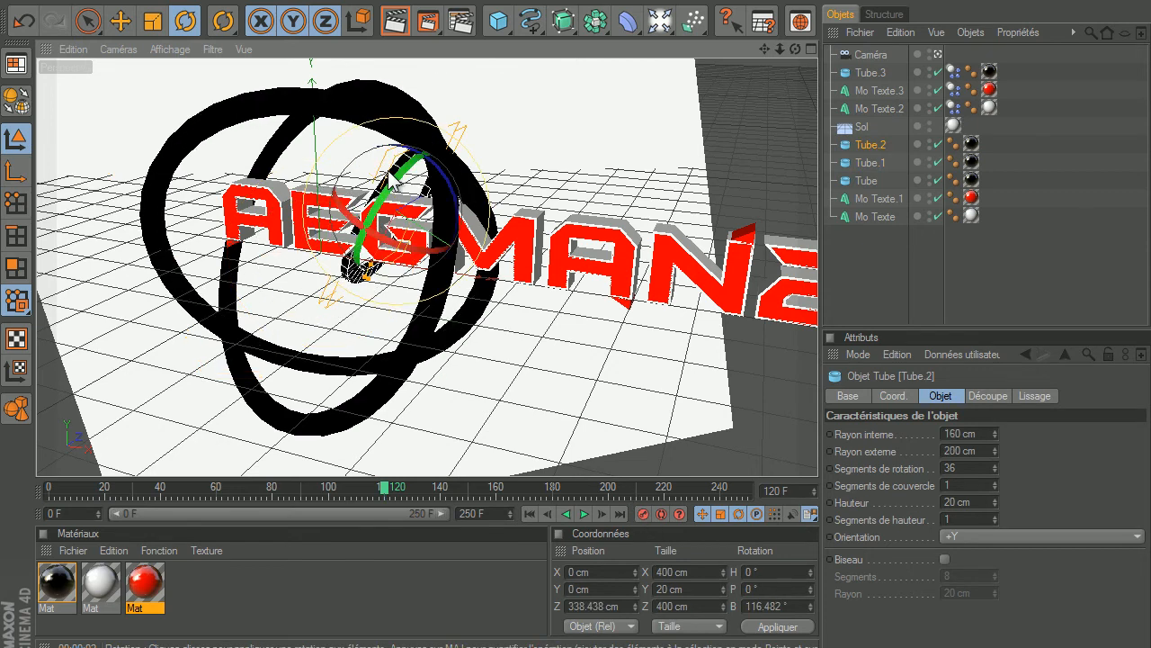
left_click_drag(387, 179, 449, 240)
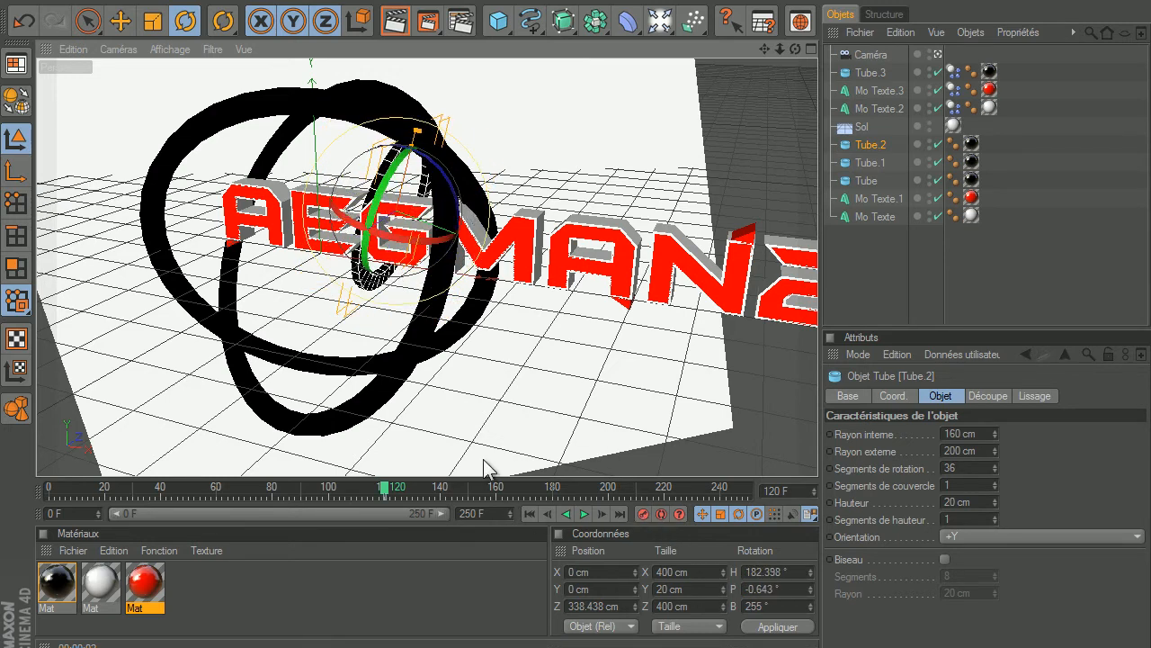
left_click(733, 181)
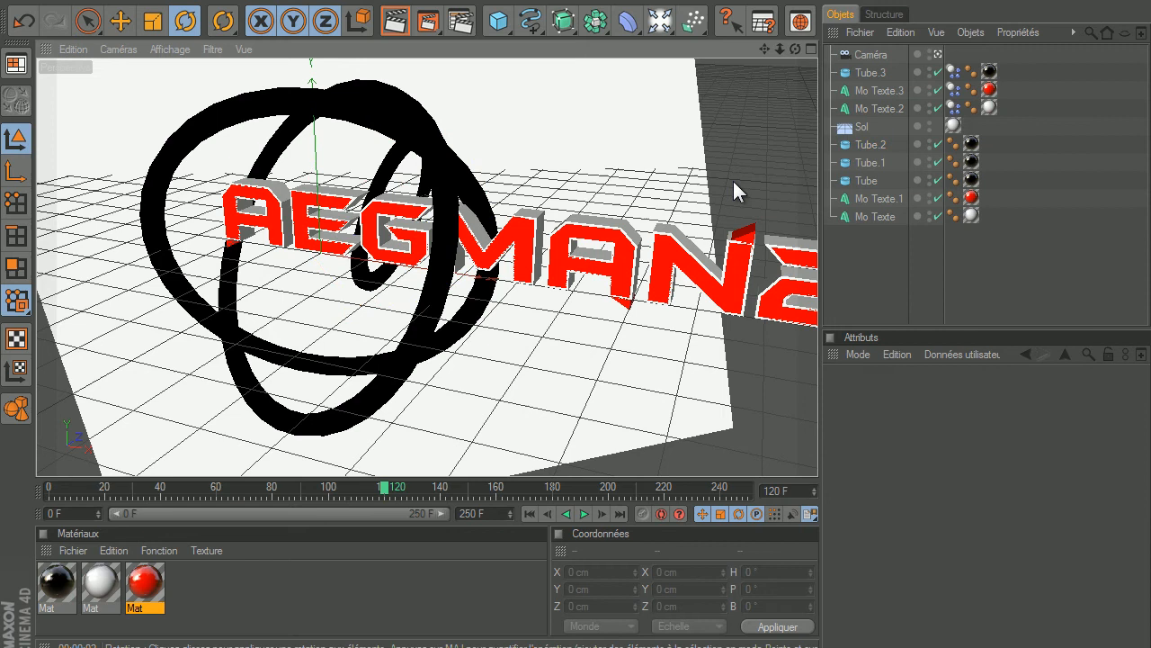
Play the animation to check the ring rotations together with the camera movement, and stop it.
left_click(584, 513)
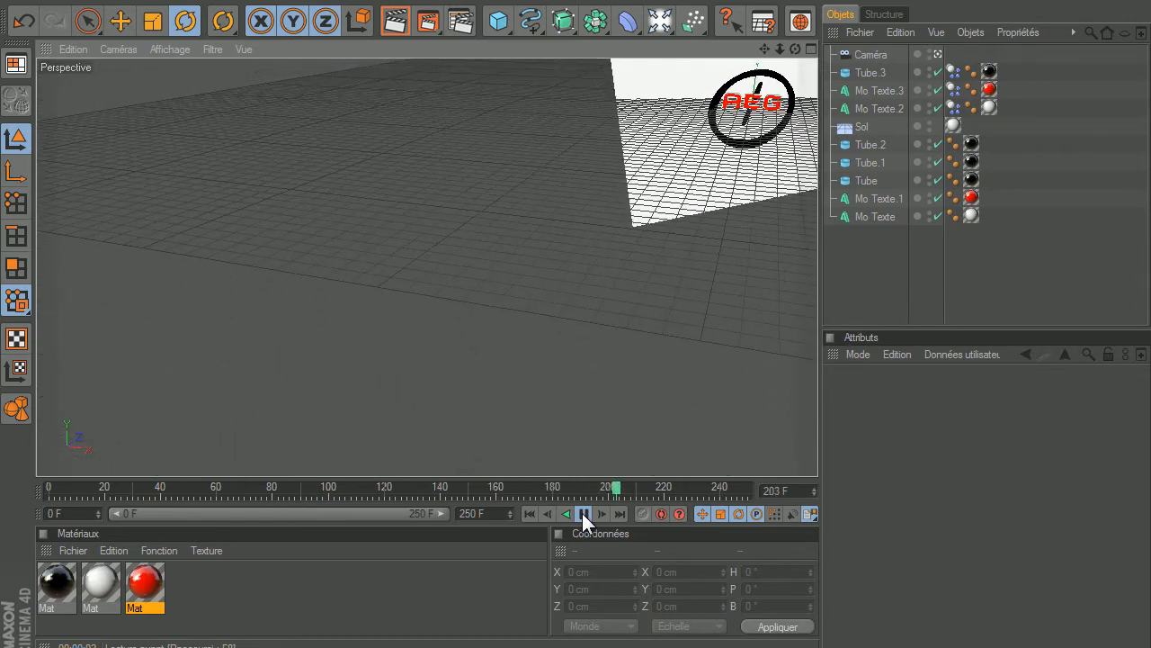
left_click(582, 513)
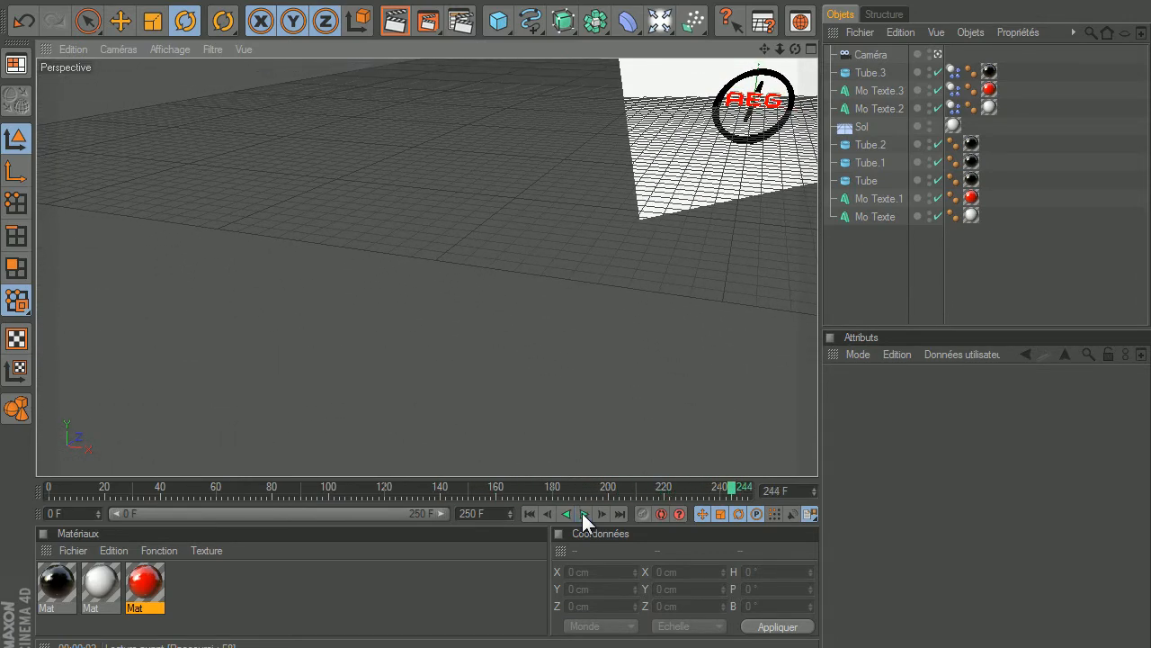